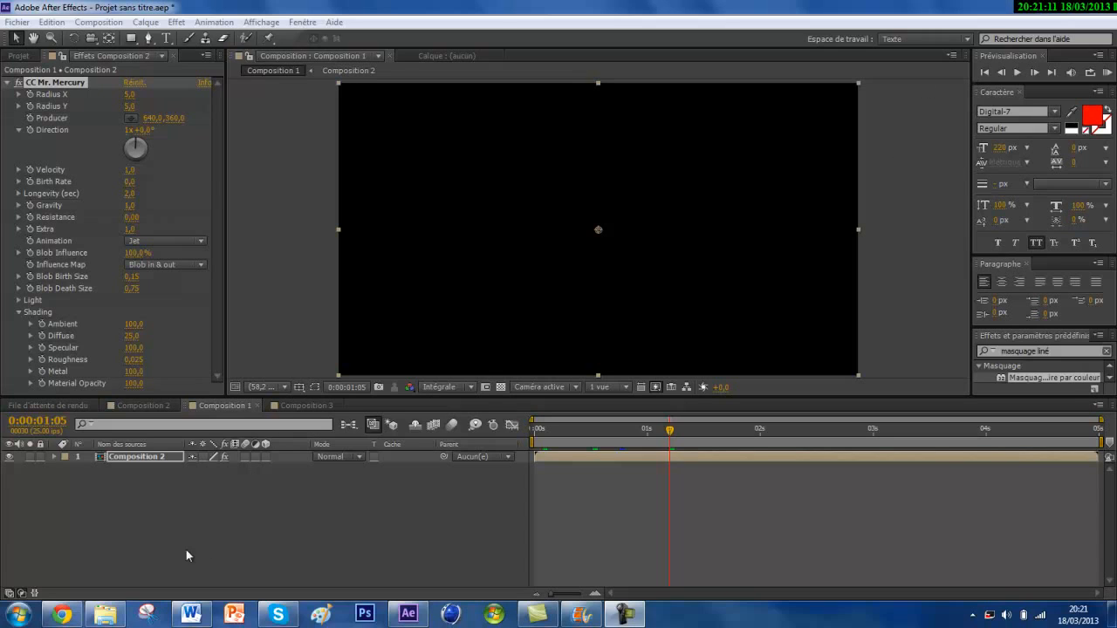
Step: Preview Composition 1 from its first frame, and return the playhead to the start
mouse_move(61, 614)
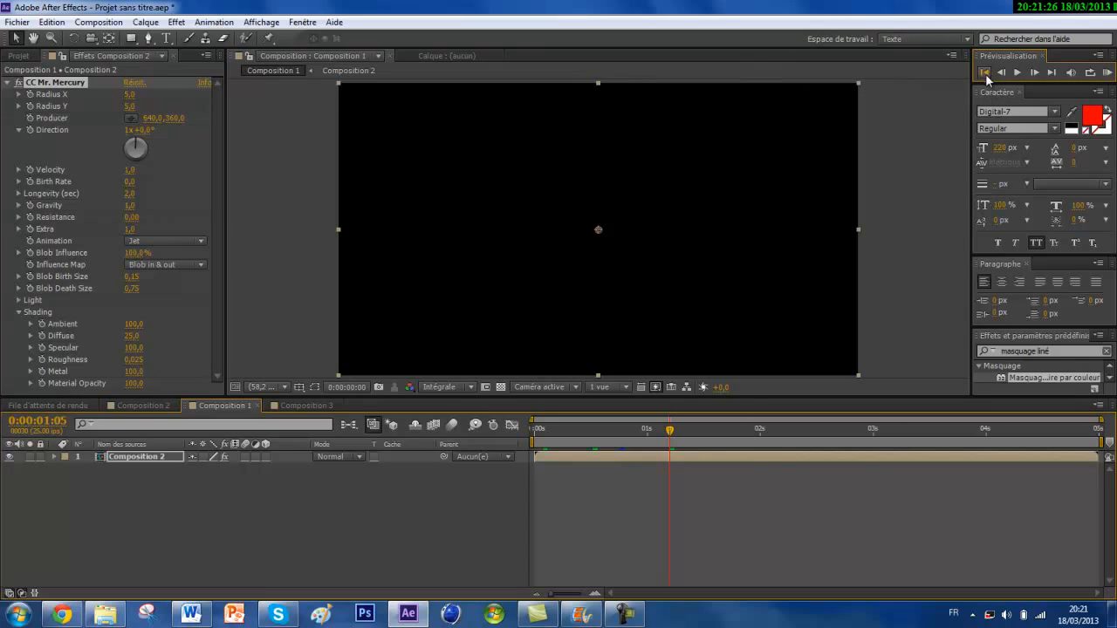
click(986, 72)
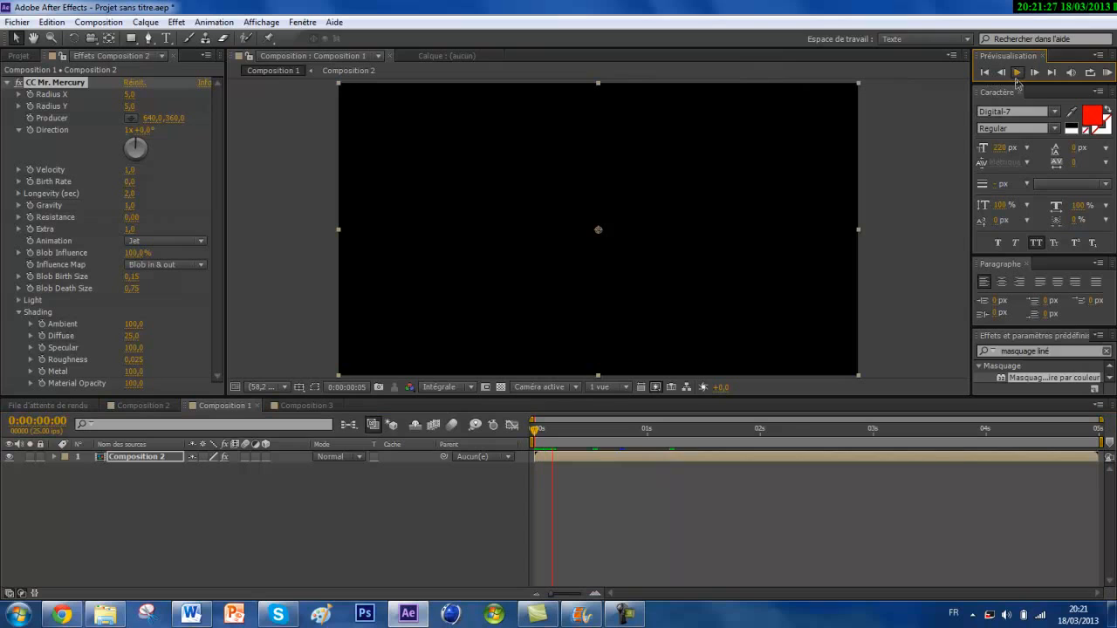
click(1018, 77)
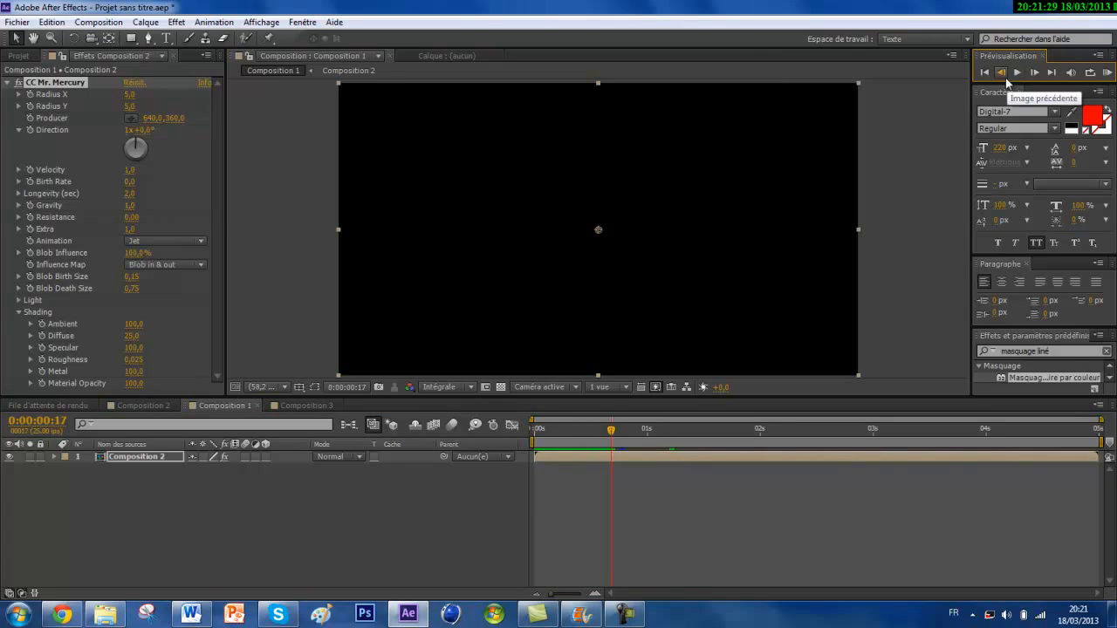
click(986, 75)
drag(540, 431, 510, 443)
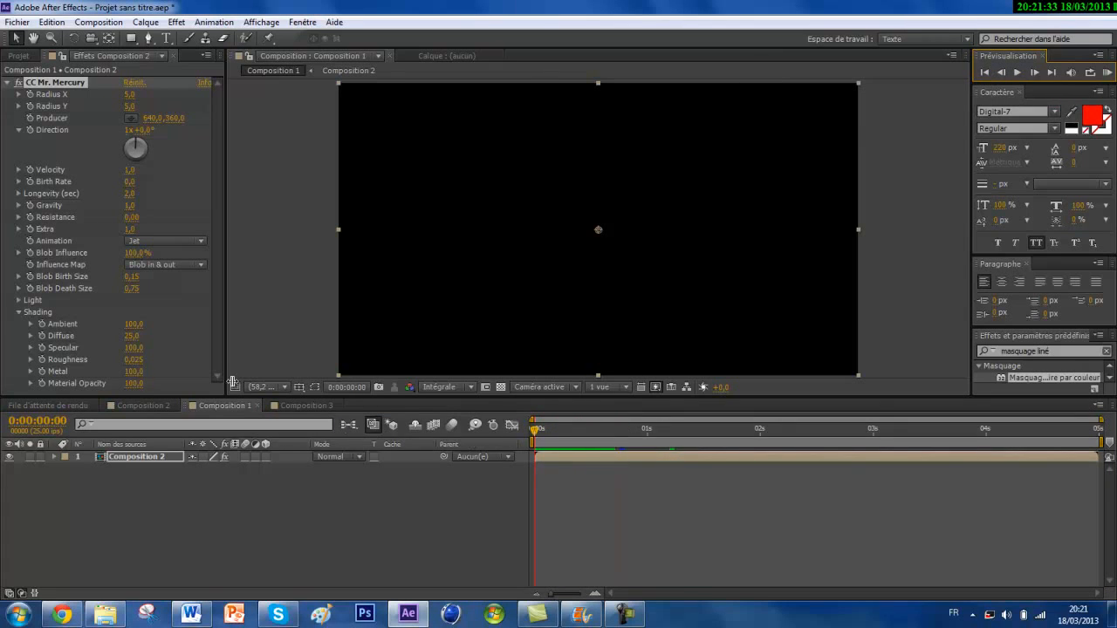
Step: Set the CC Mr. Mercury Animation option to Explosive, and check Composition 1 and the nested Composition 2
click(173, 242)
click(174, 259)
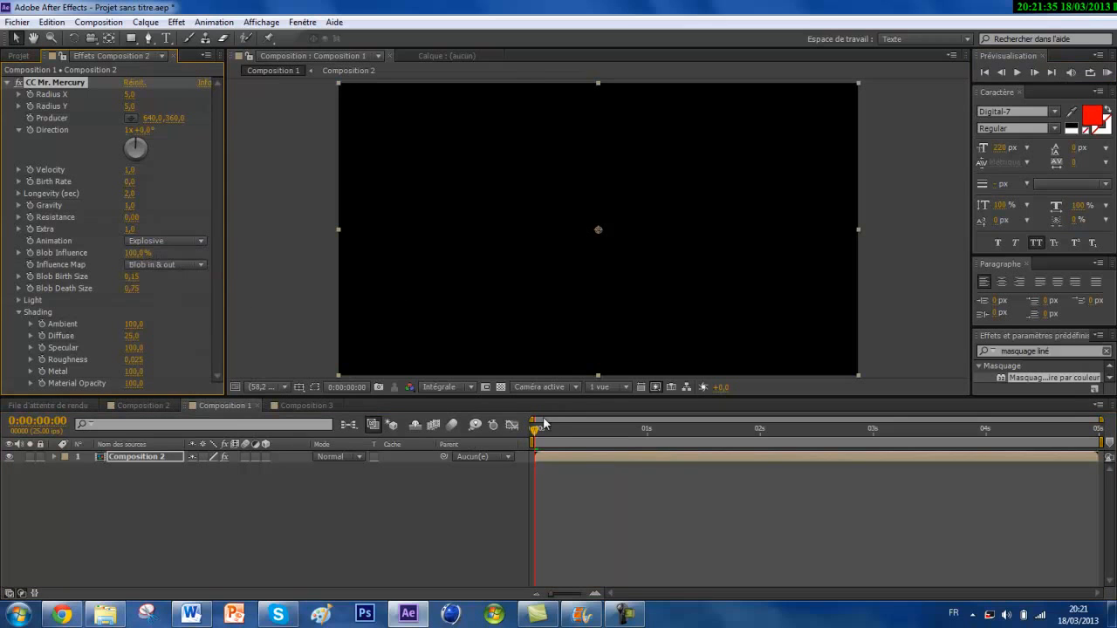
drag(535, 433, 565, 436)
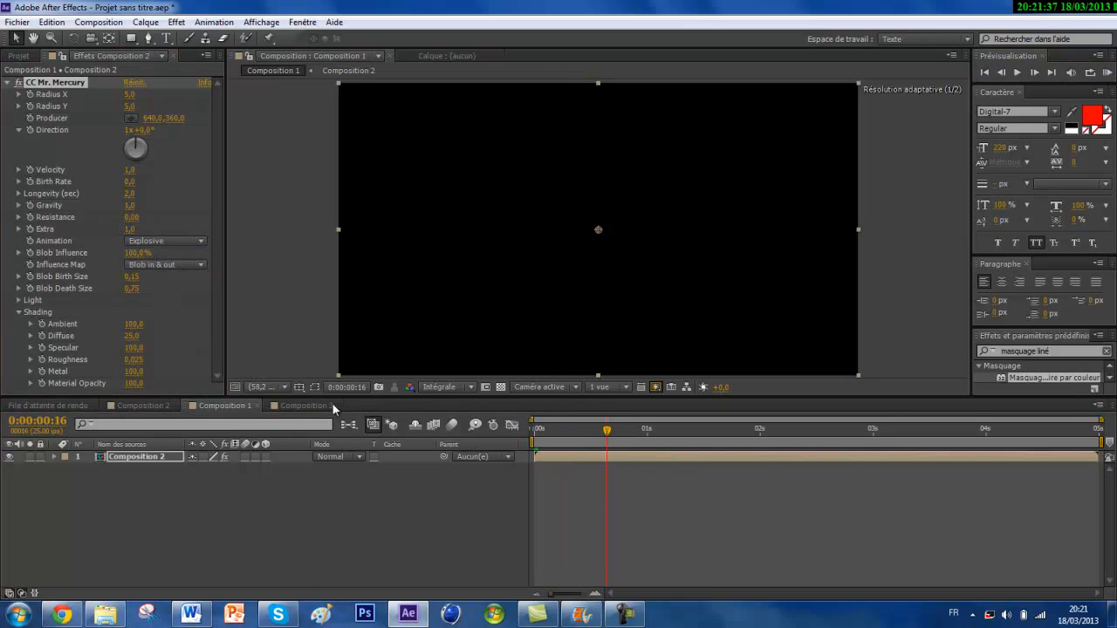
click(142, 406)
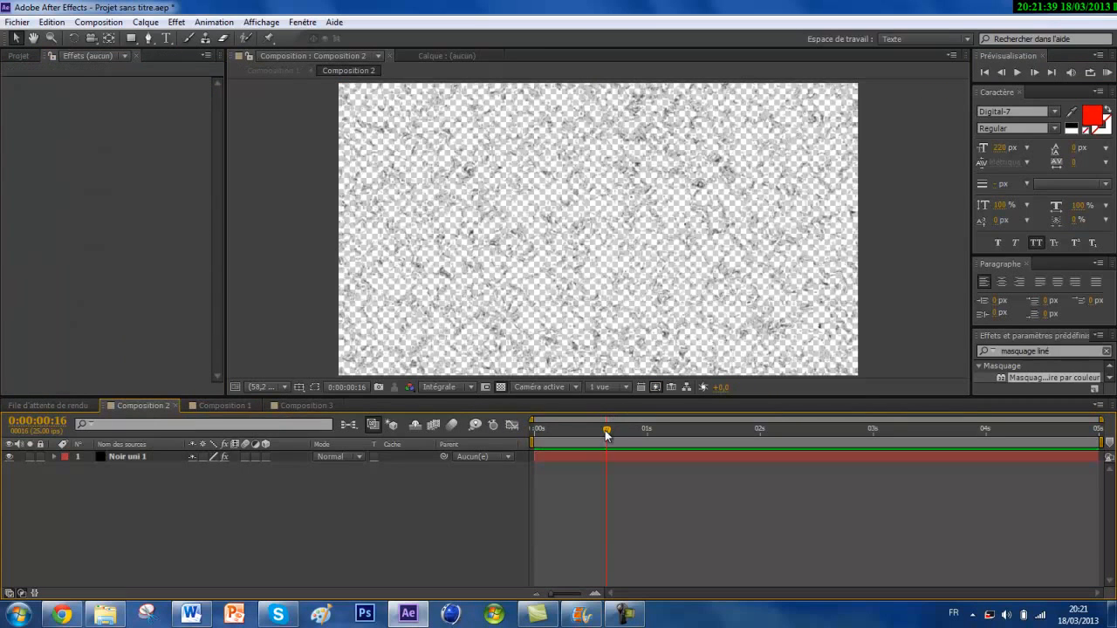
click(224, 406)
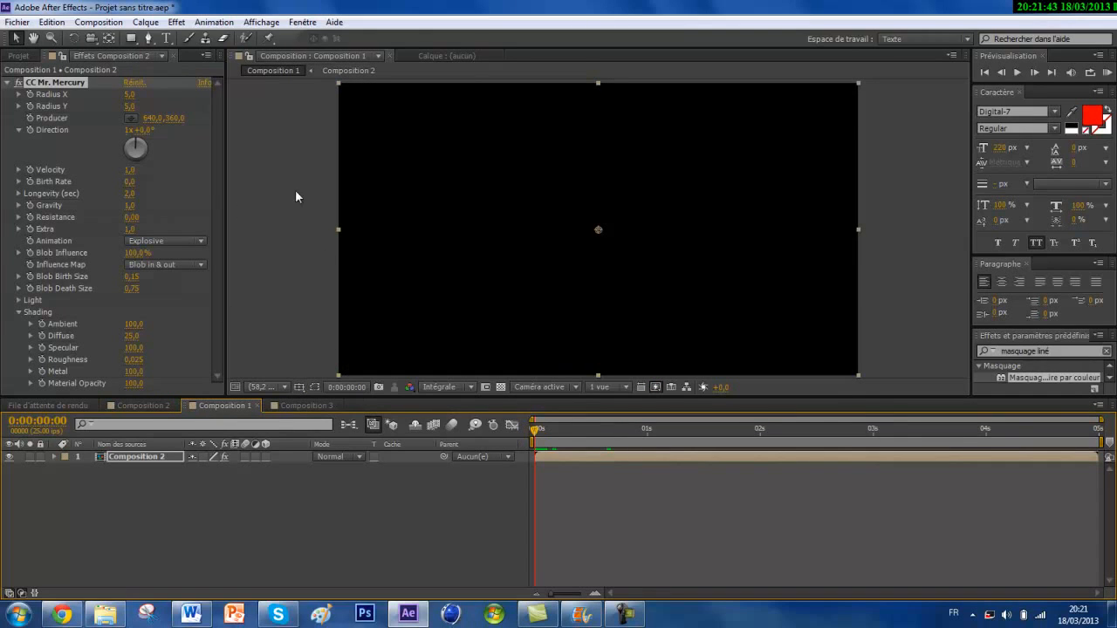
Step: Set Composition 1's background color to white (FFFFFF) in its composition settings
click(146, 22)
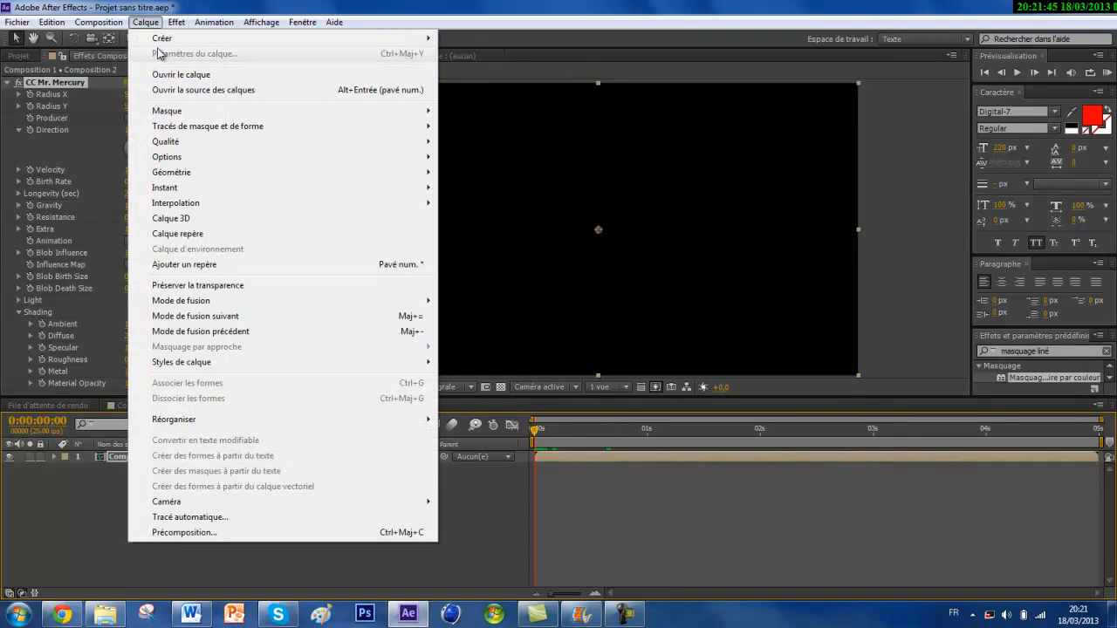
click(104, 457)
click(105, 457)
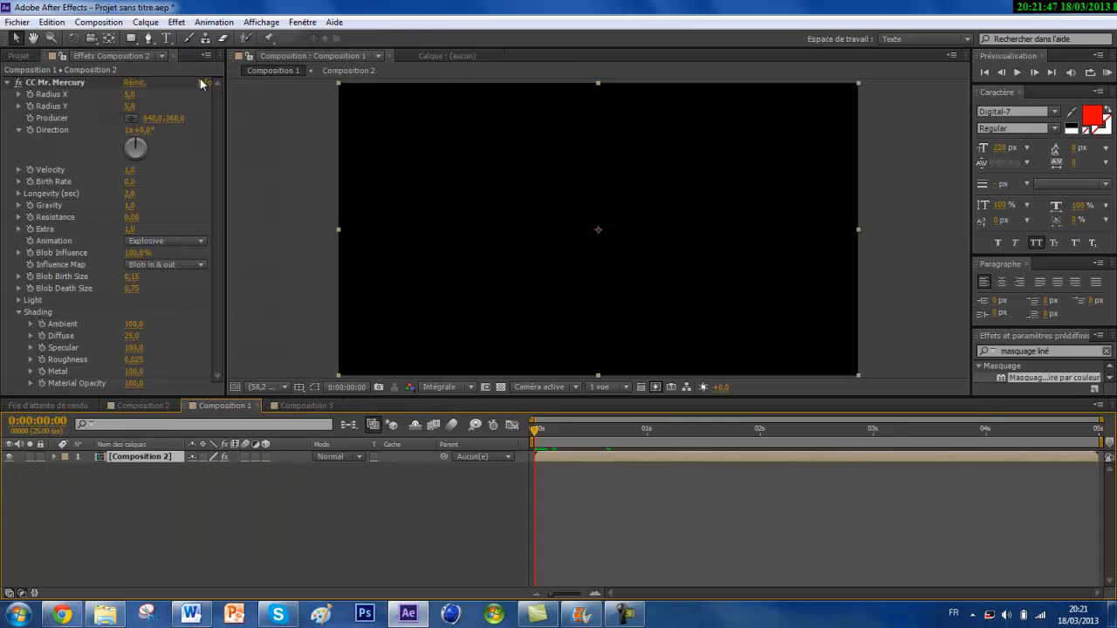
click(146, 22)
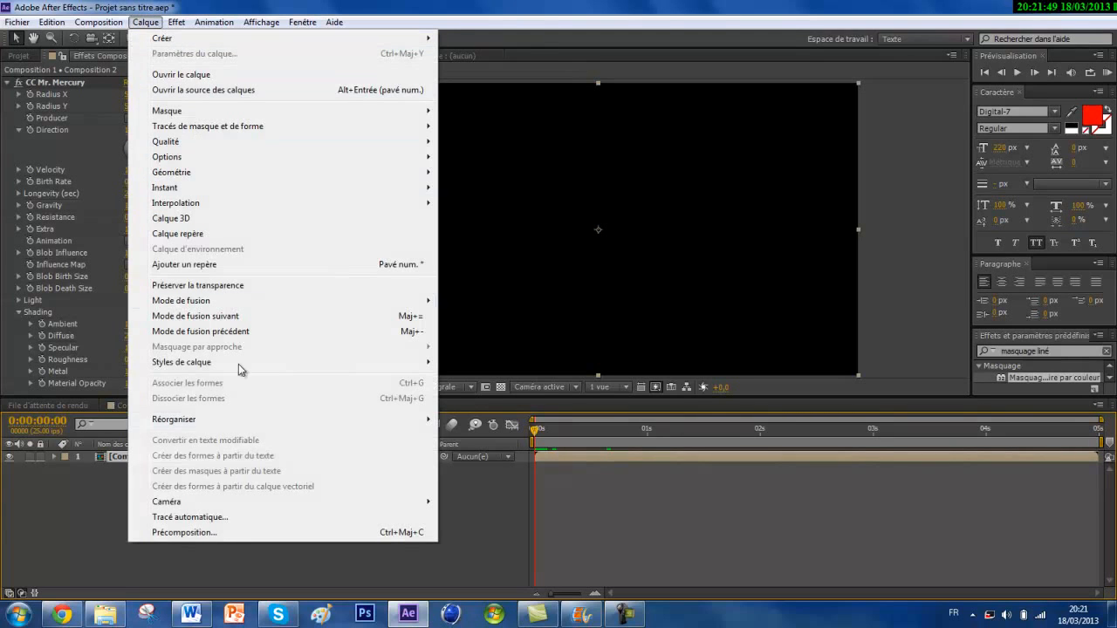
mouse_move(105, 28)
click(147, 58)
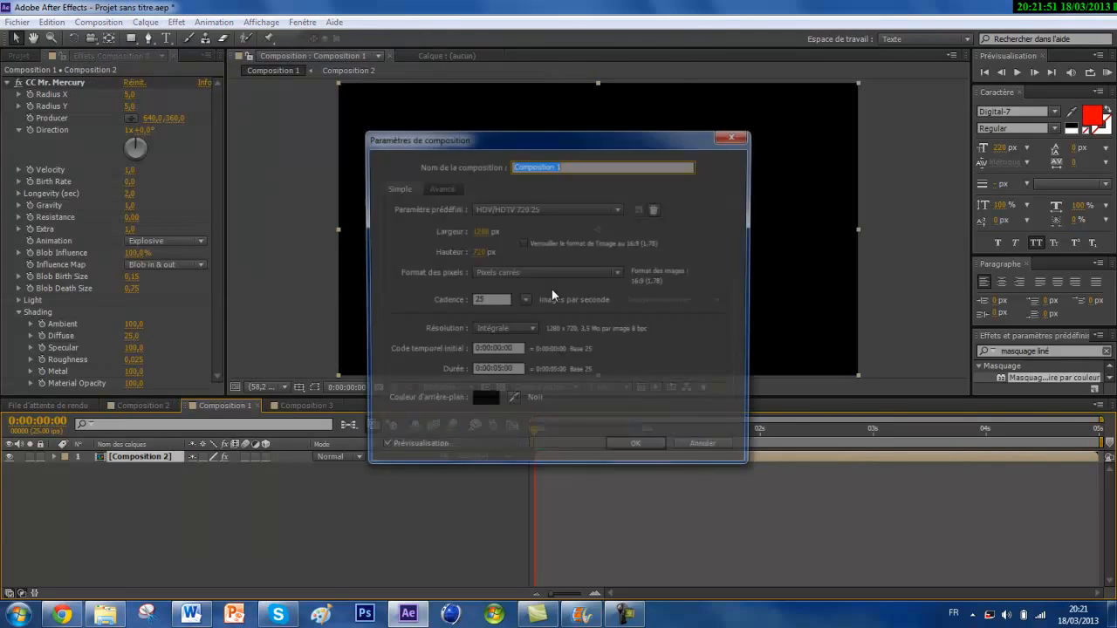
click(482, 401)
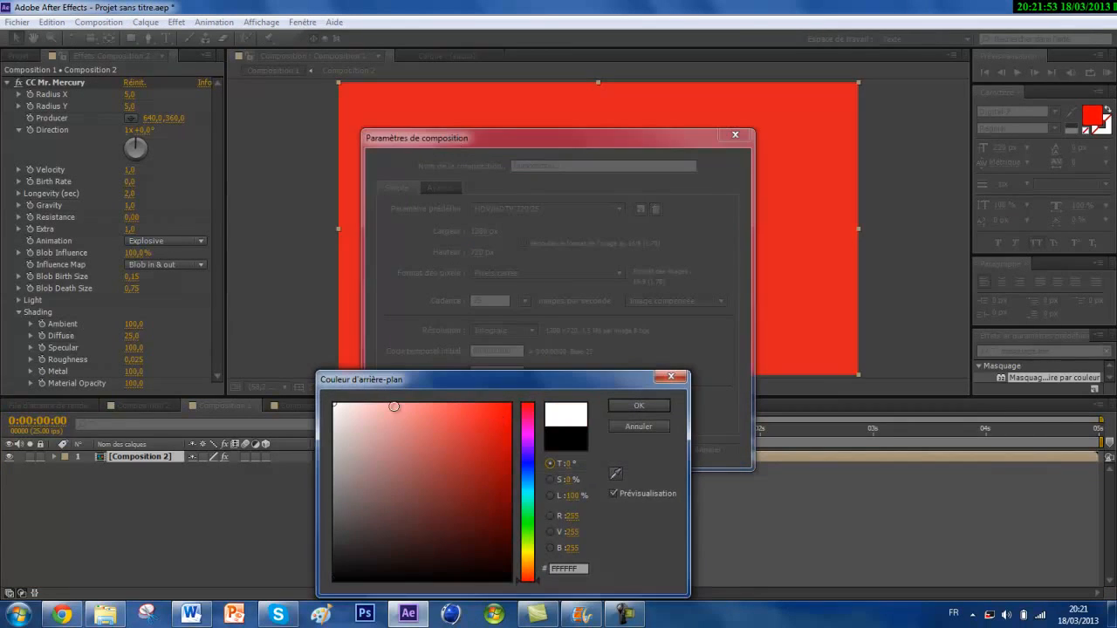
click(635, 407)
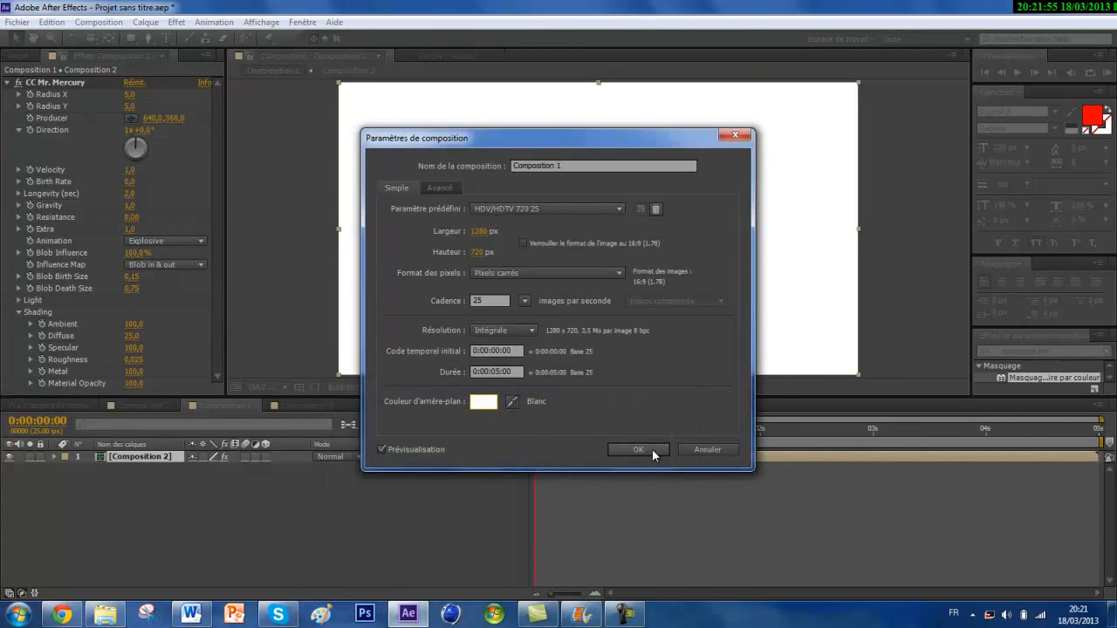
click(651, 448)
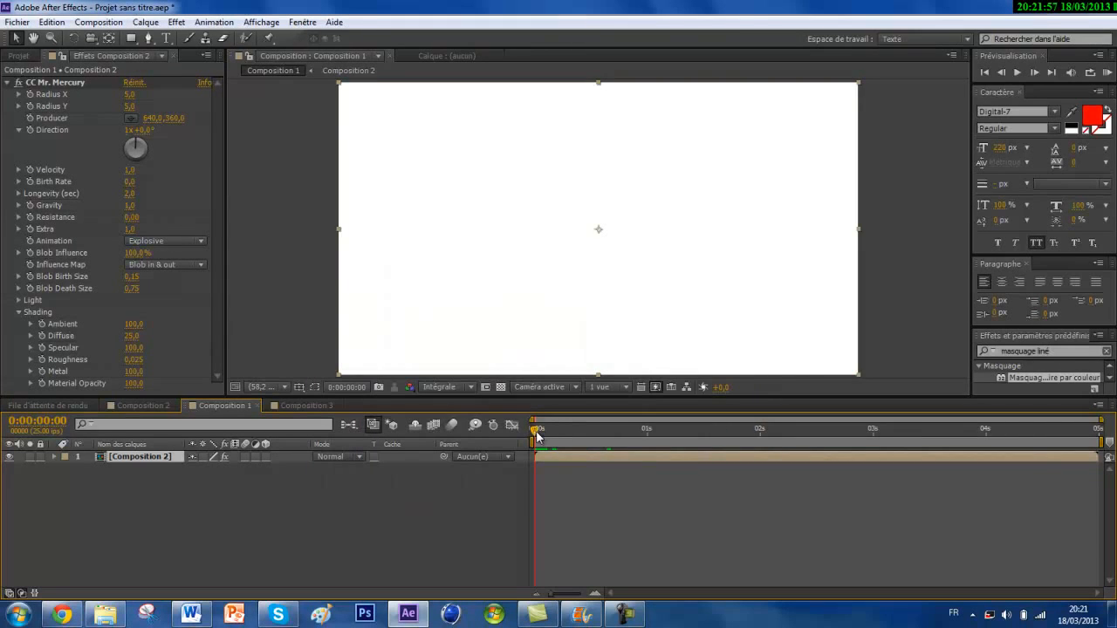
Step: Scrub through Composition 1, and review the effect settings on the Noir uni 1 layer in Composition 2
drag(535, 437, 602, 437)
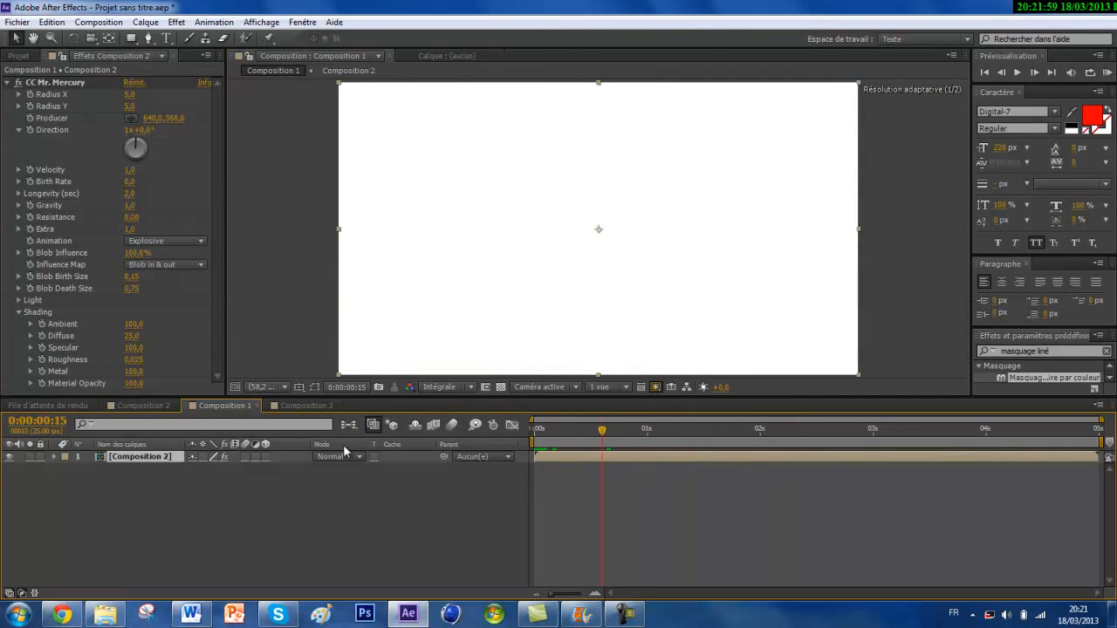
click(305, 405)
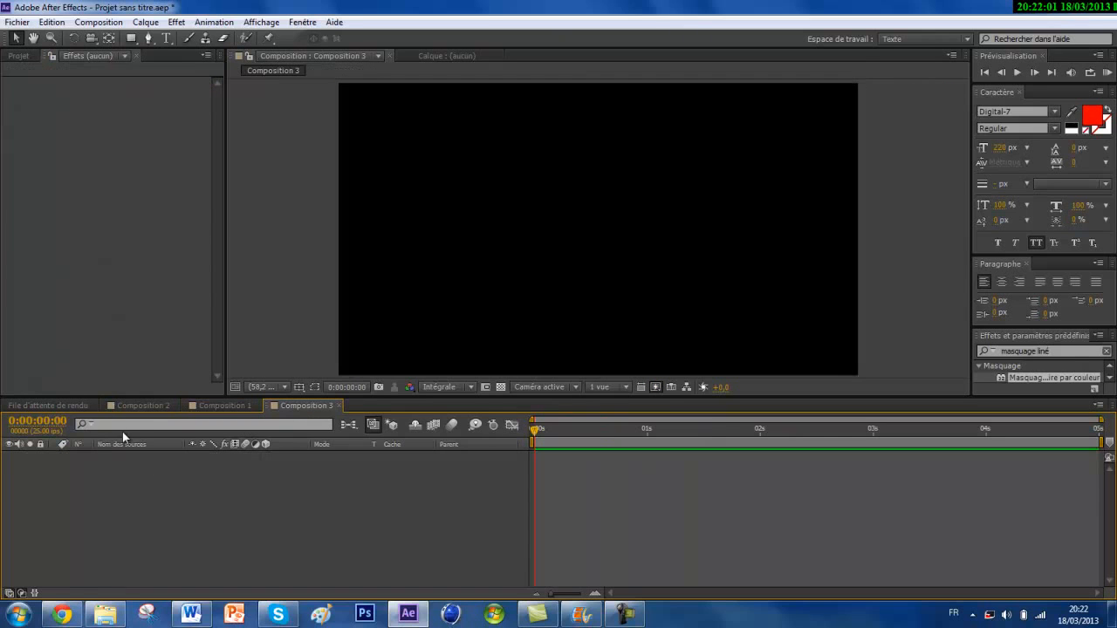
click(225, 405)
click(143, 406)
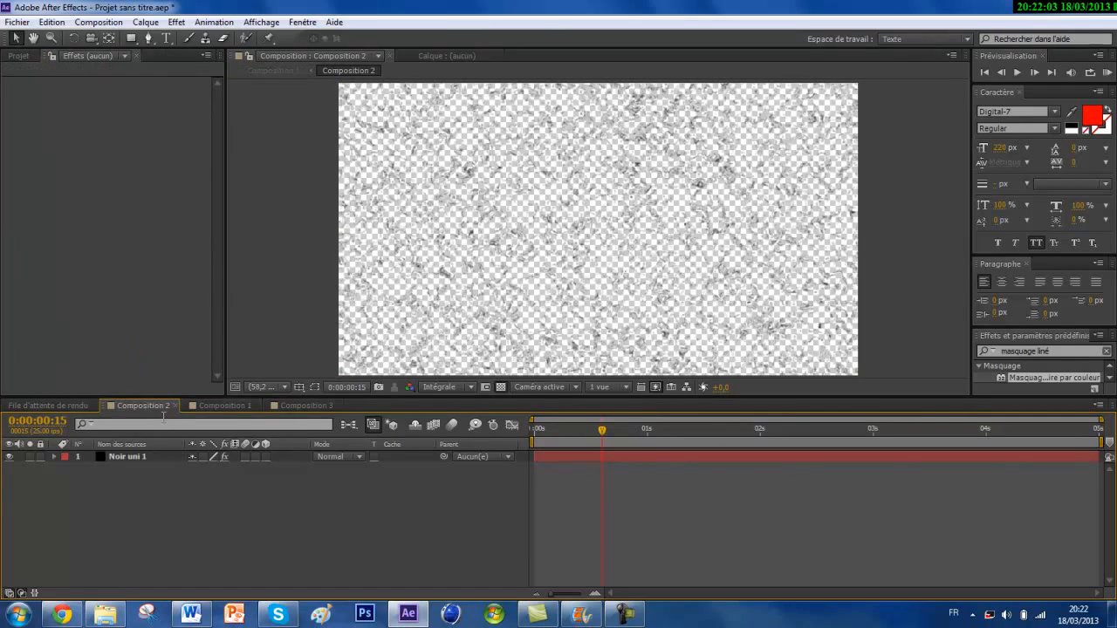
click(144, 456)
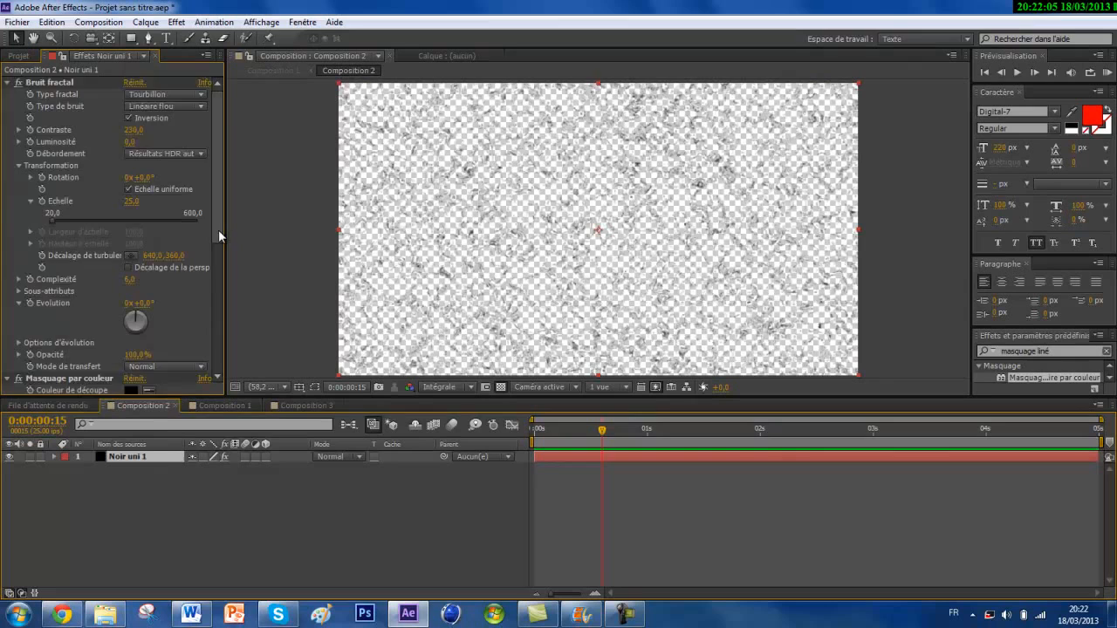
scroll(218, 229, down, 8)
scroll(217, 272, up, 4)
scroll(219, 217, up, 3)
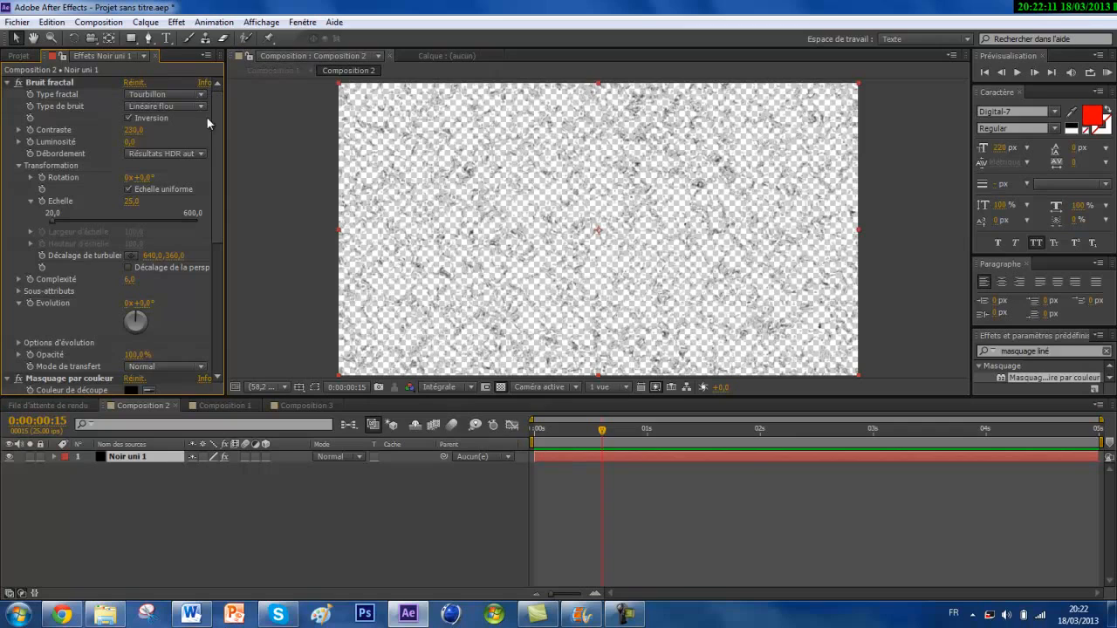
click(246, 411)
drag(600, 434, 497, 435)
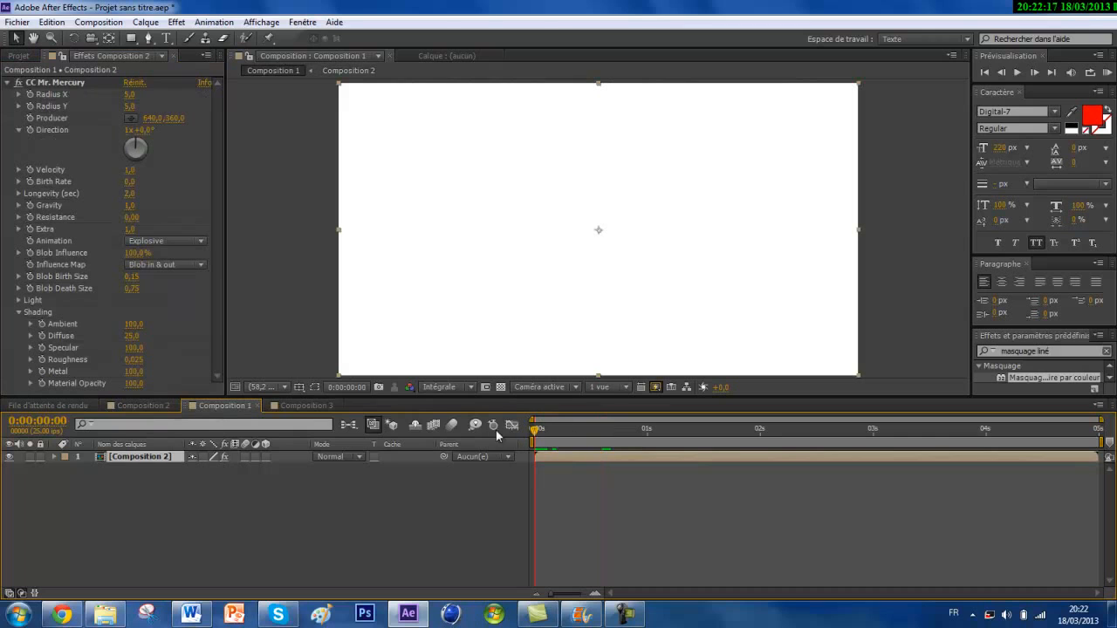
Step: Create a new 5-second composition with the HDV/HDTV 720 25 preset and a black background
click(98, 22)
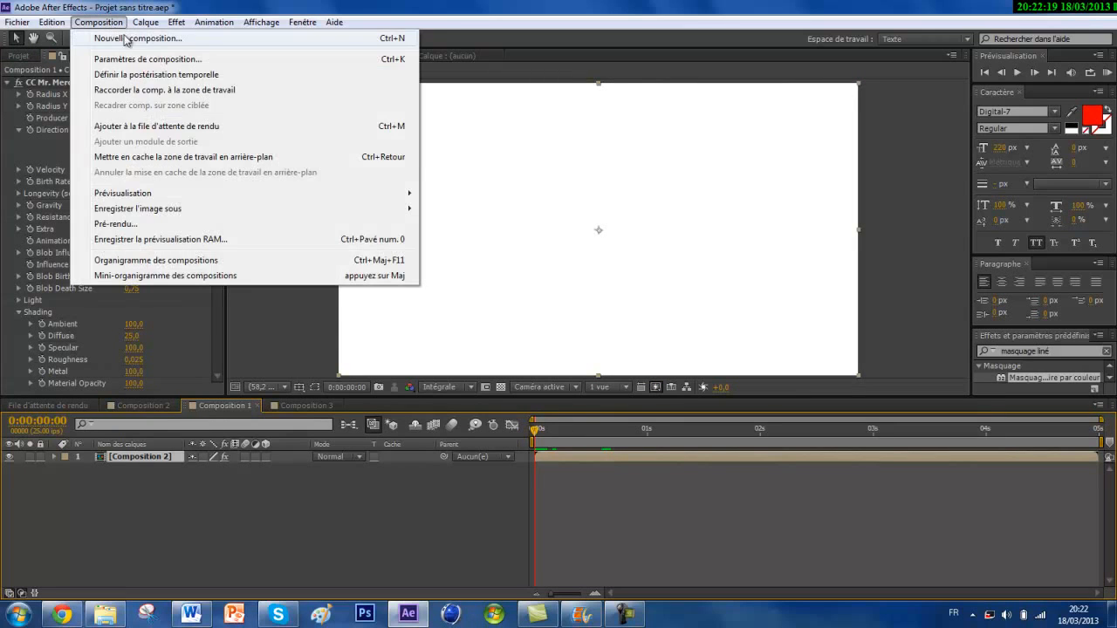
click(122, 39)
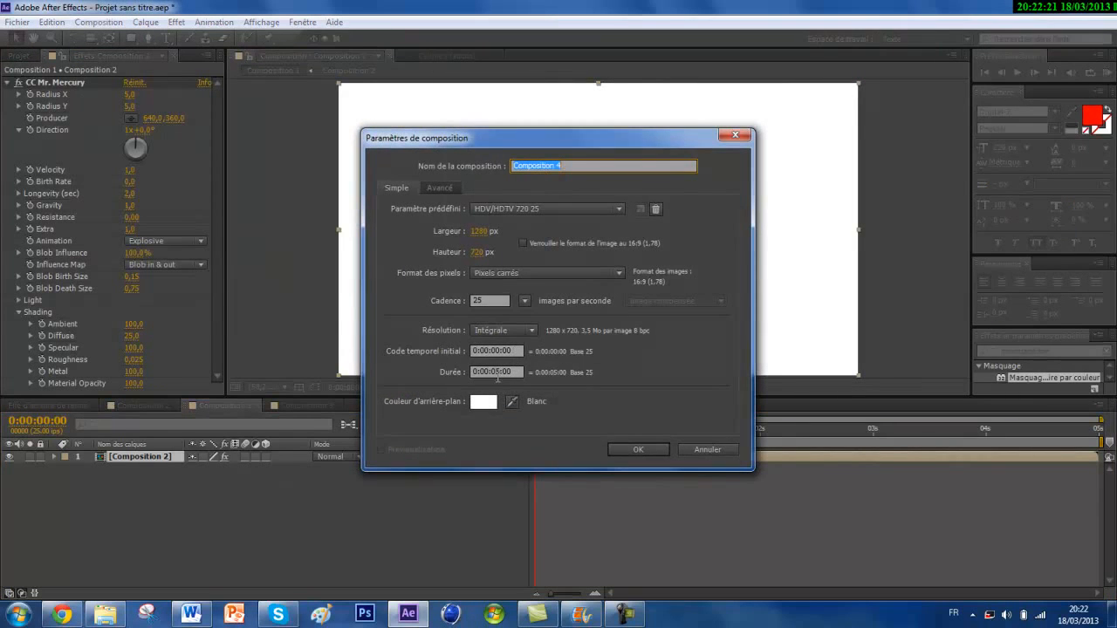
click(485, 403)
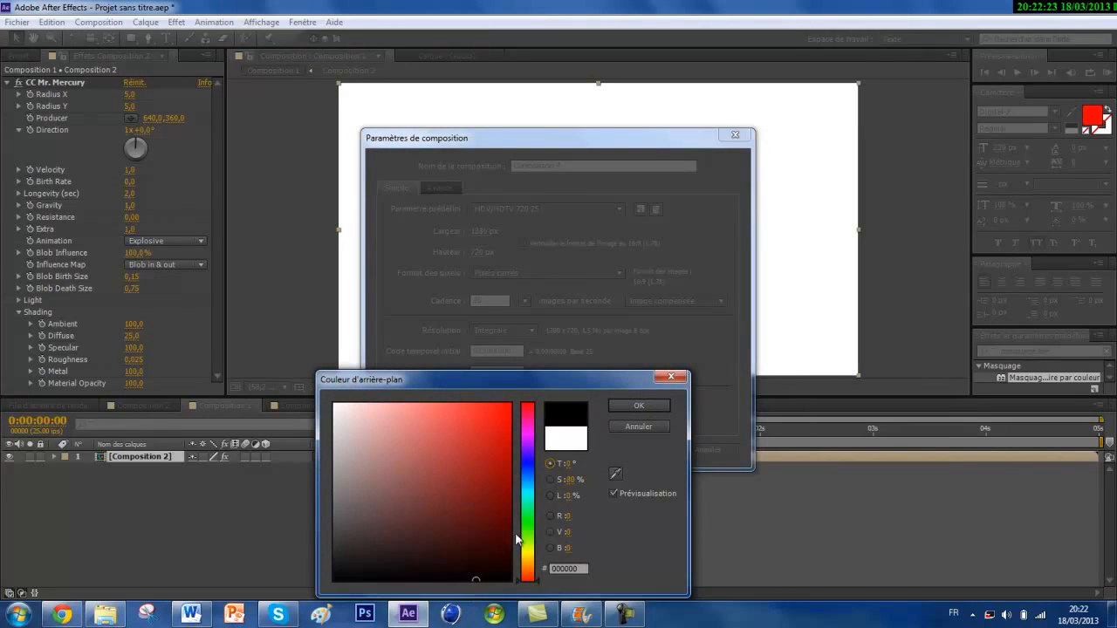
click(615, 405)
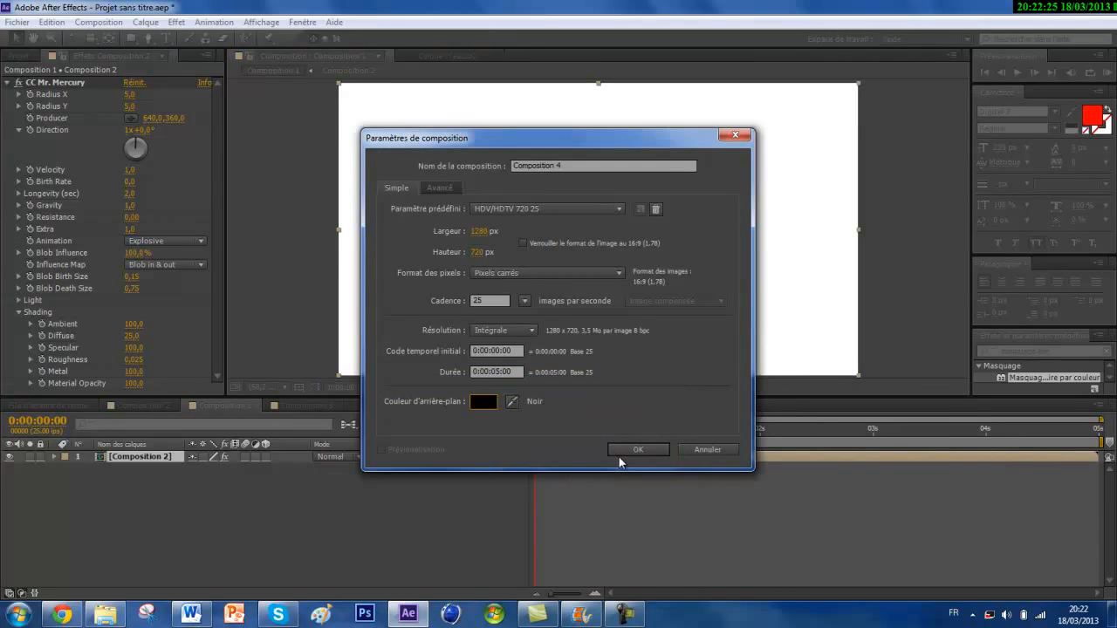
click(636, 449)
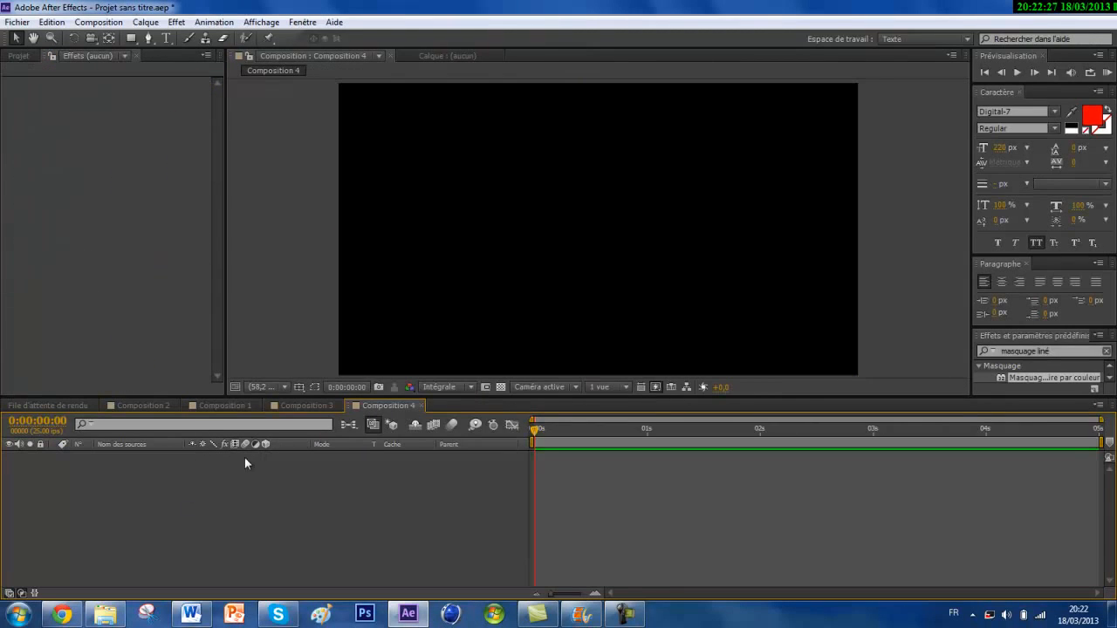
Step: Switch to Google Chrome and bring up the Google Images result showing the blue sea picture
right_click(68, 616)
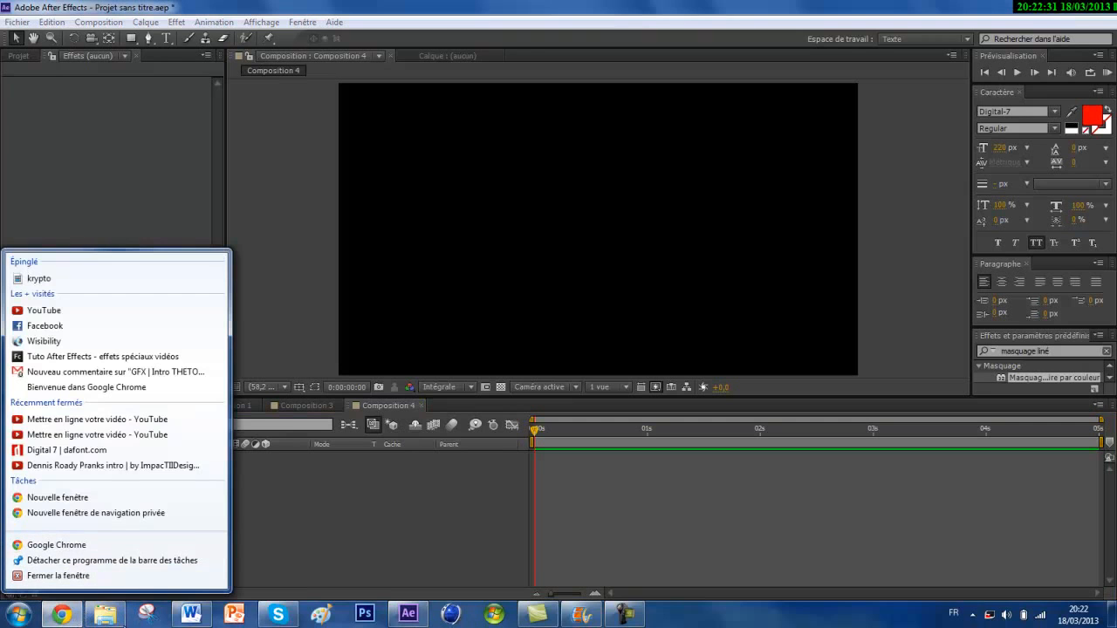
click(260, 568)
mouse_move(61, 615)
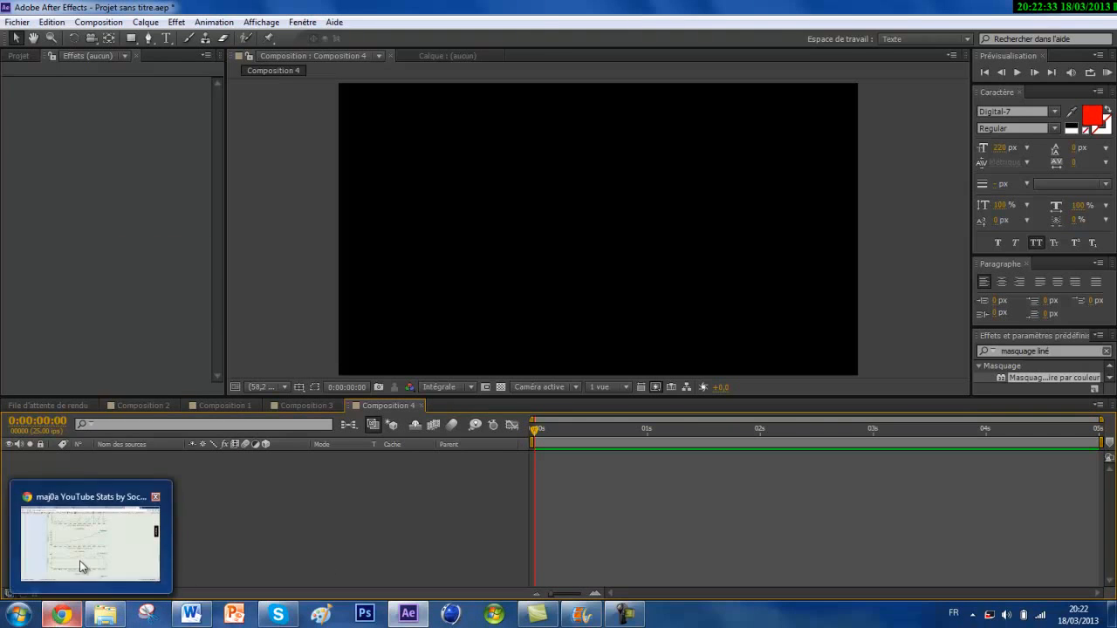
click(82, 558)
click(781, 9)
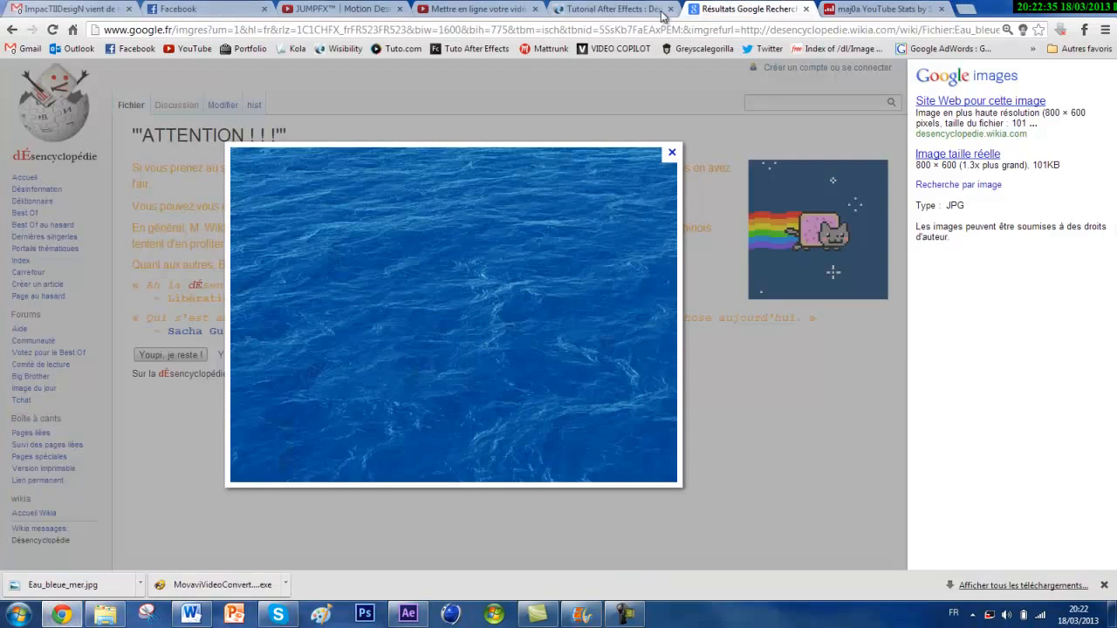
click(806, 9)
key(ctrl+shift+t)
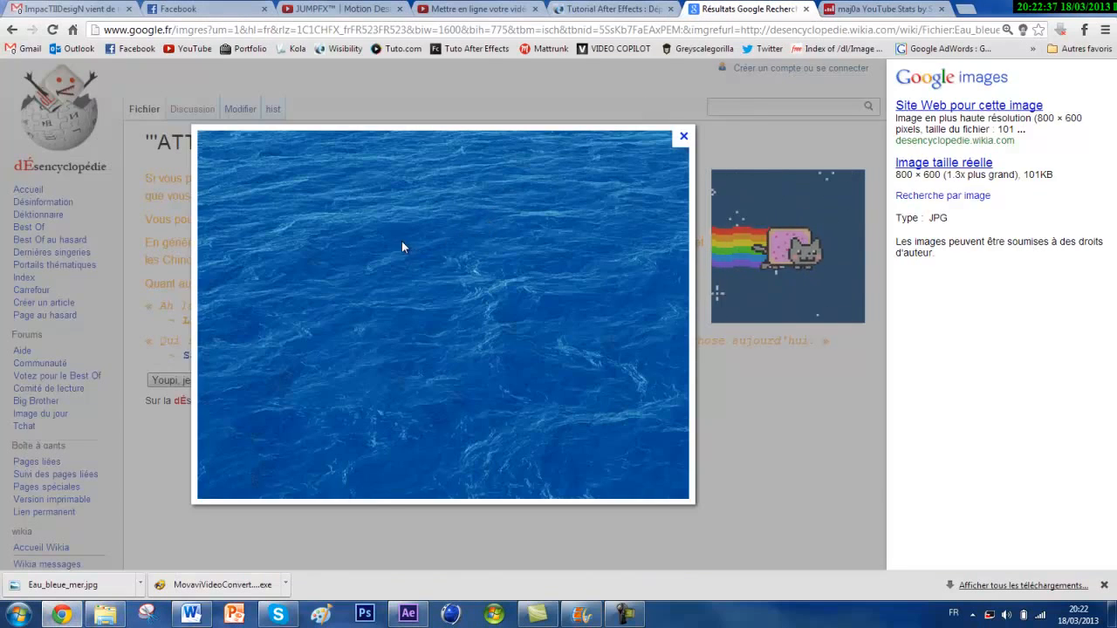
right_click(385, 225)
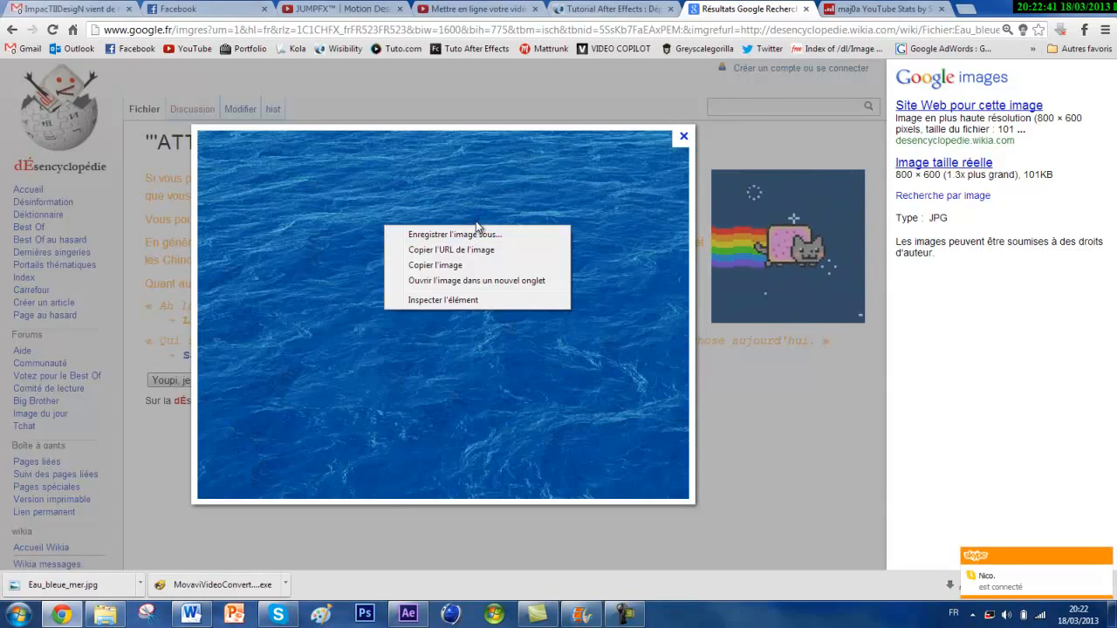
click(475, 226)
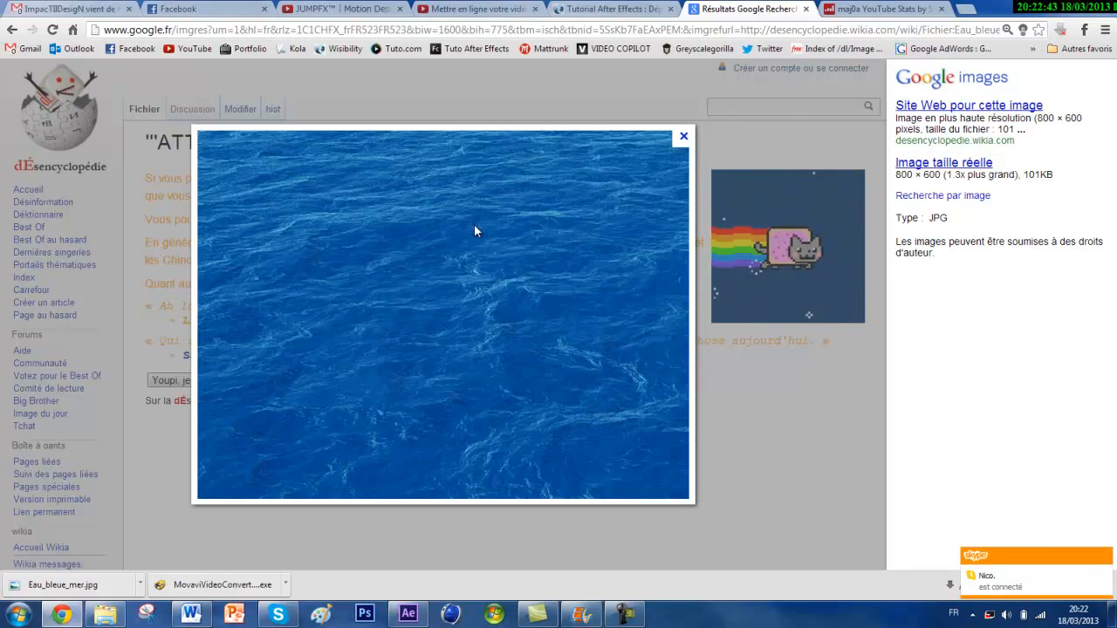
right_click(474, 225)
click(651, 209)
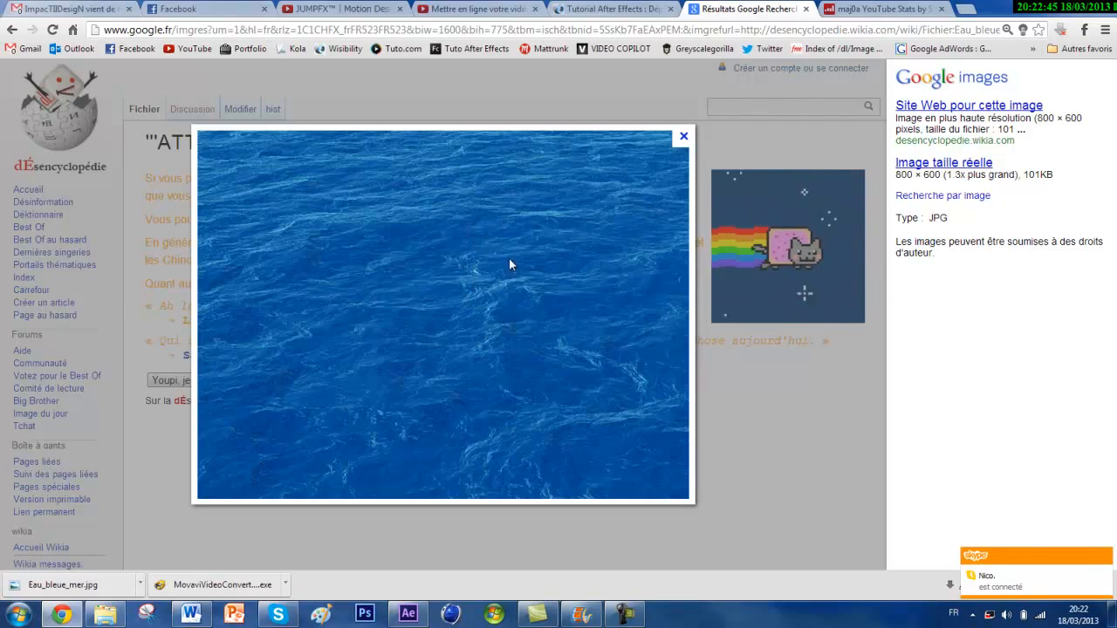
click(105, 614)
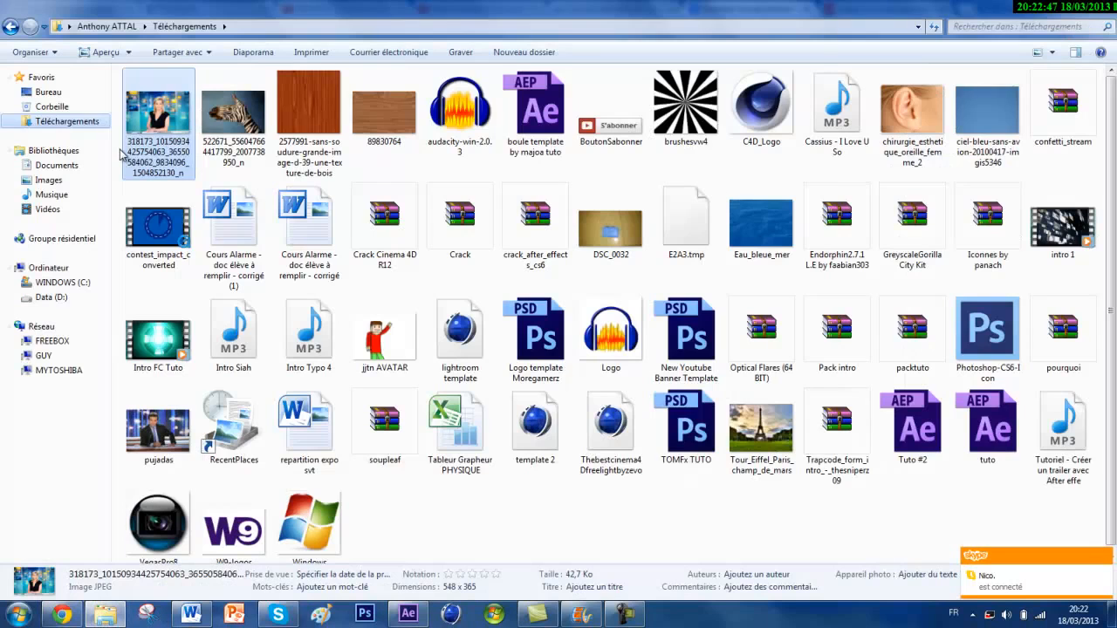
click(760, 218)
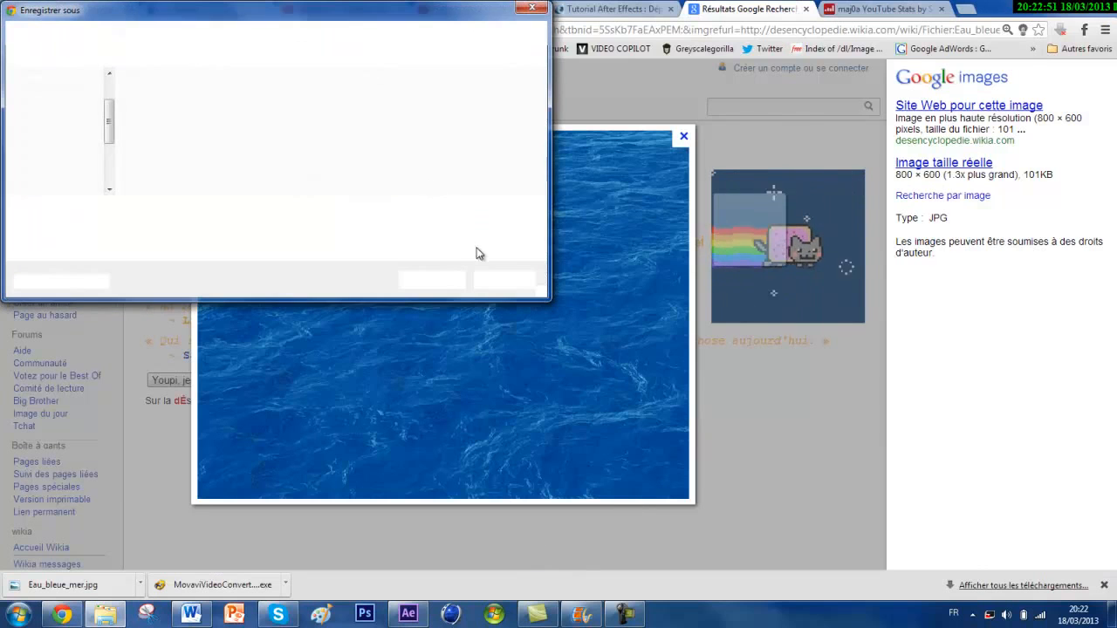
click(503, 278)
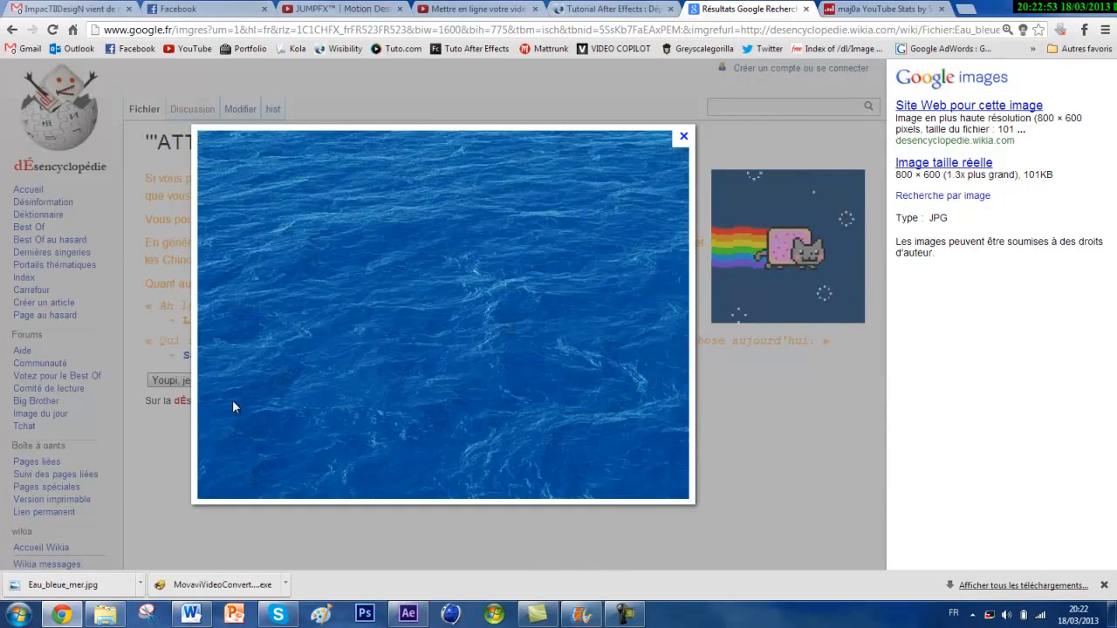
Step: Import the Eau_bleue_mer image from the Téléchargements folder into the After Effects project
click(105, 615)
drag(747, 213, 470, 613)
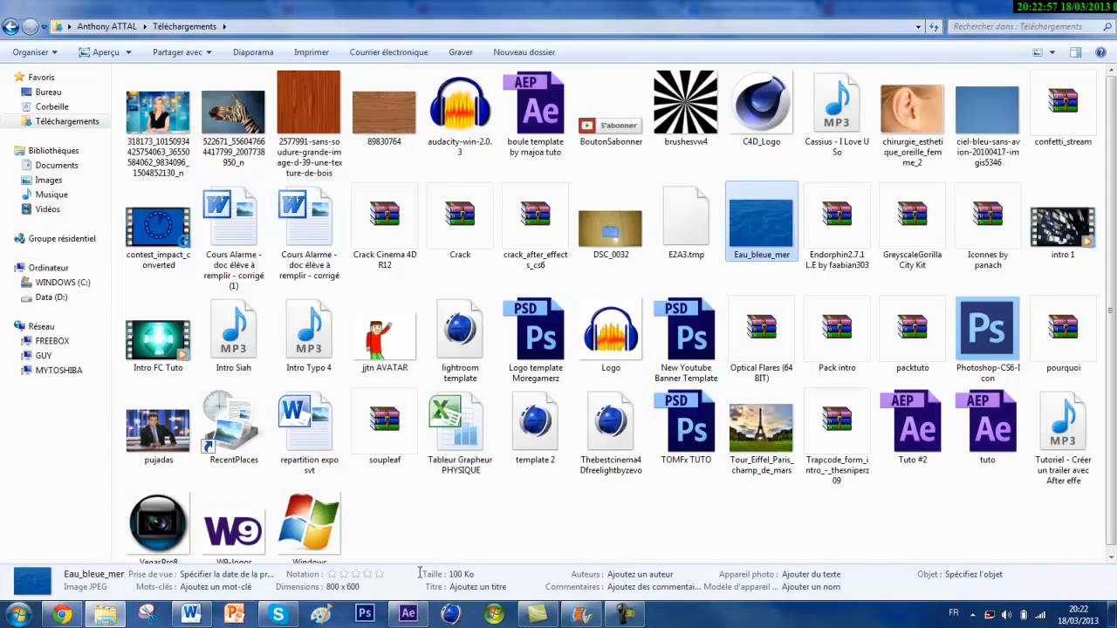
right_click(770, 207)
drag(771, 197, 417, 614)
click(415, 617)
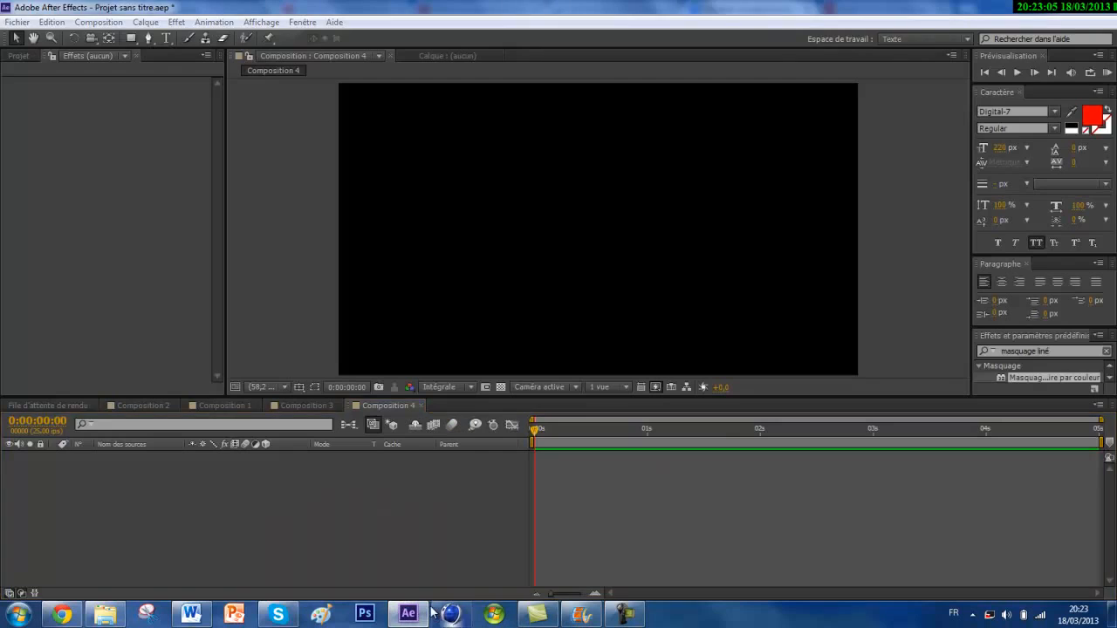
click(423, 616)
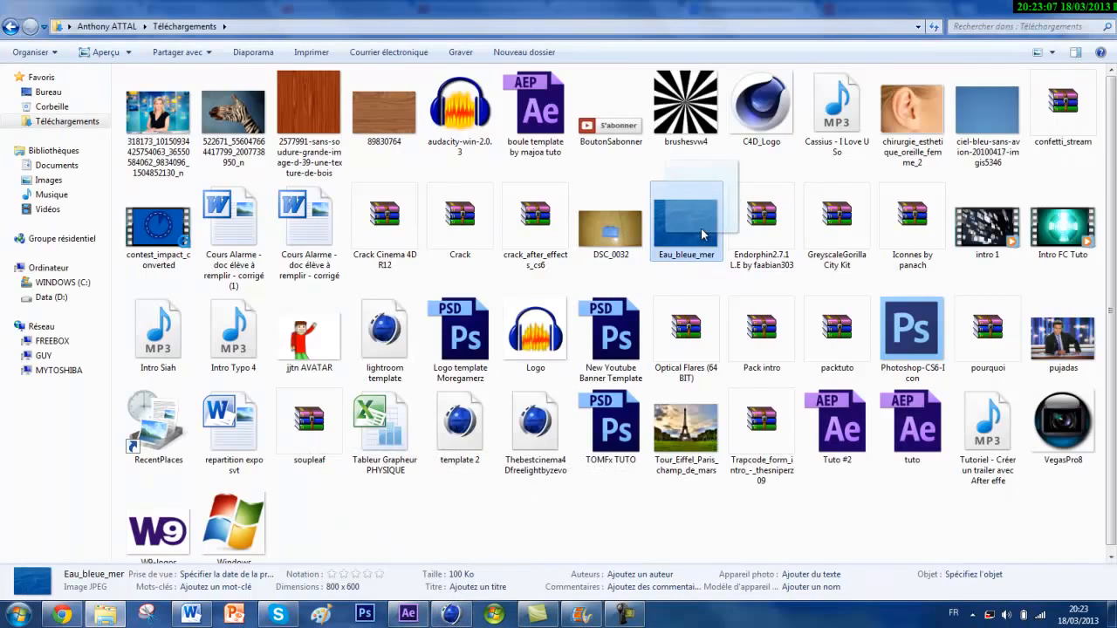
drag(685, 218, 200, 229)
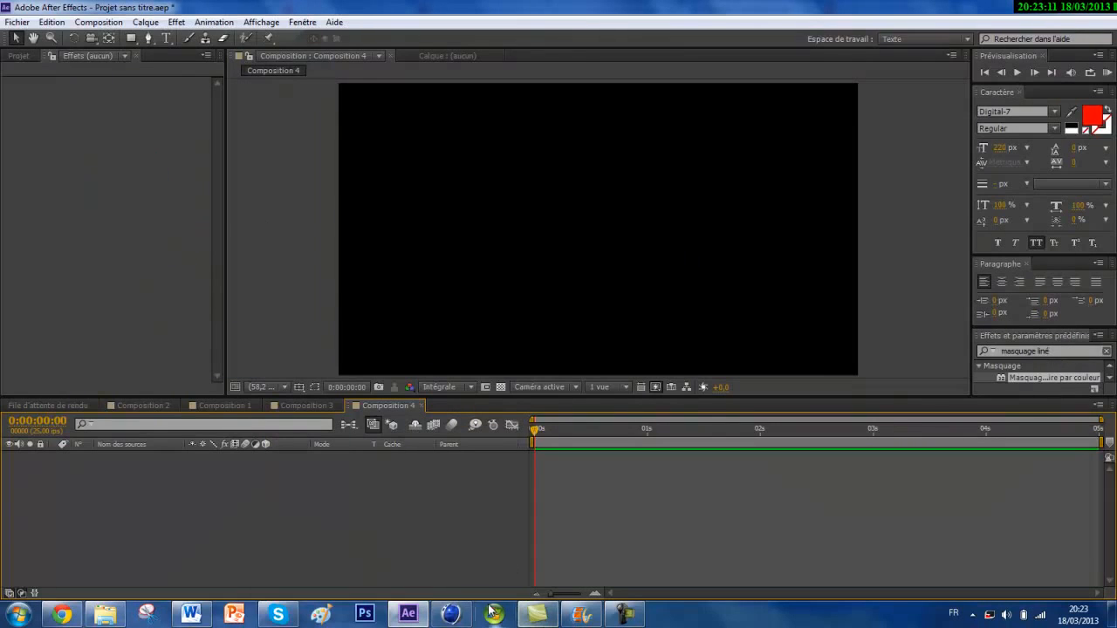
Step: Add Eau_bleue_mer.jpg from the project files to Composition 4 as a layer
click(26, 56)
click(153, 317)
click(111, 271)
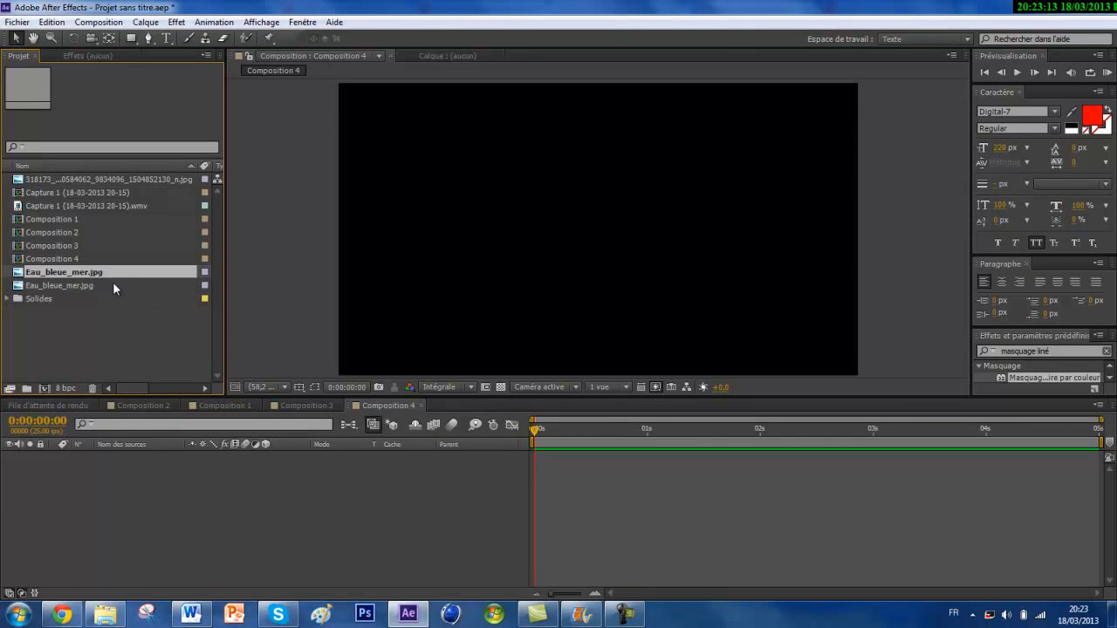
click(112, 284)
drag(80, 285, 208, 460)
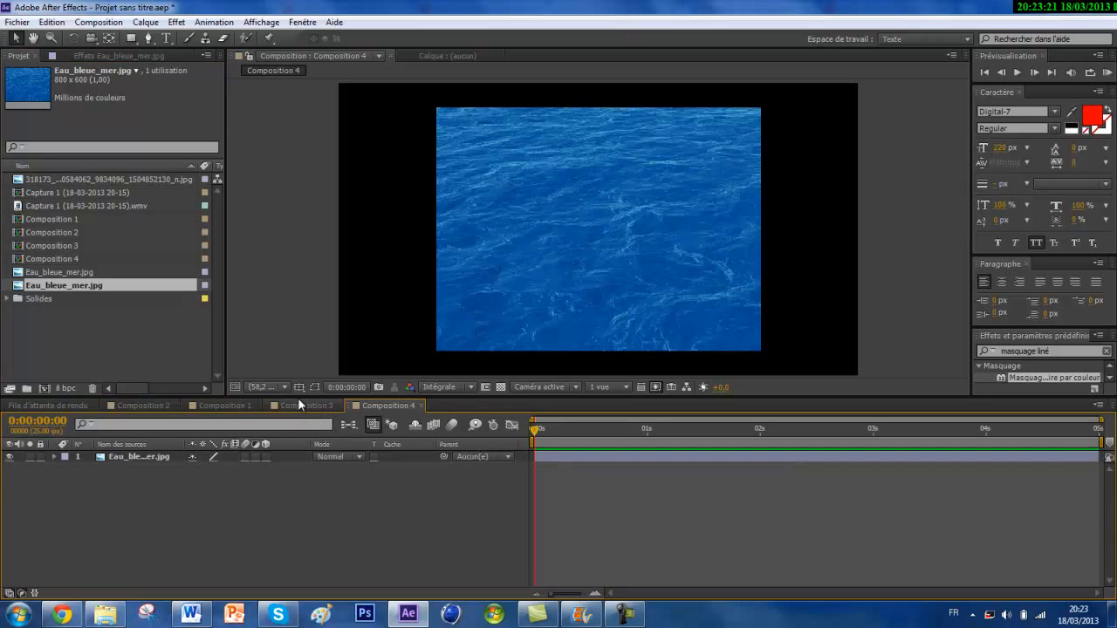
Step: Create a black (000000) solid named Noir uni 2 at the composition's size
key(ctrl+y)
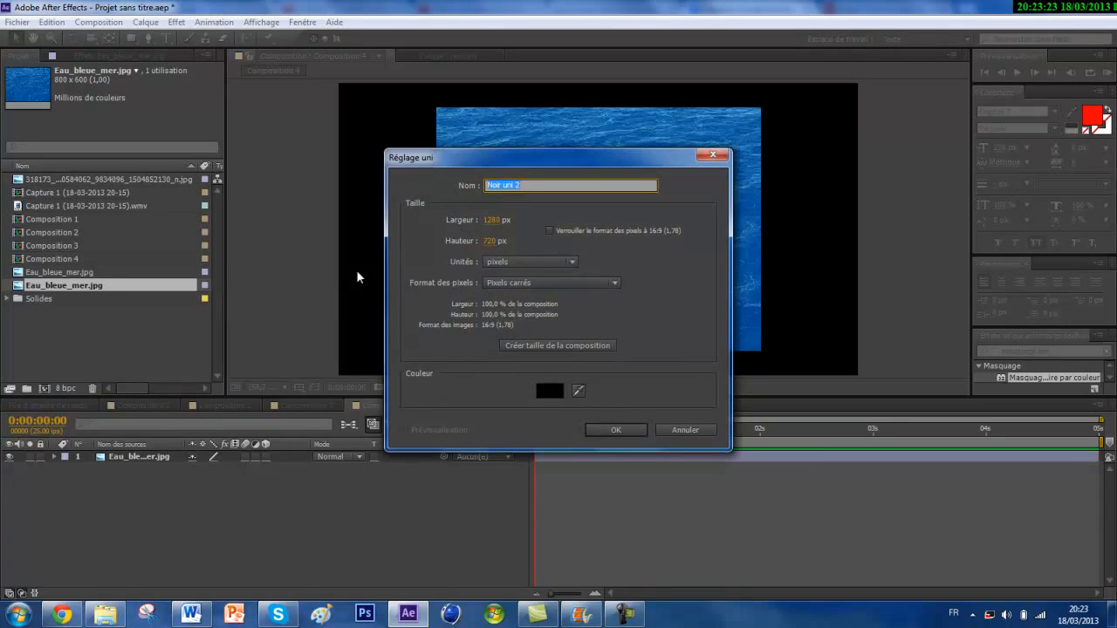
click(562, 349)
click(561, 395)
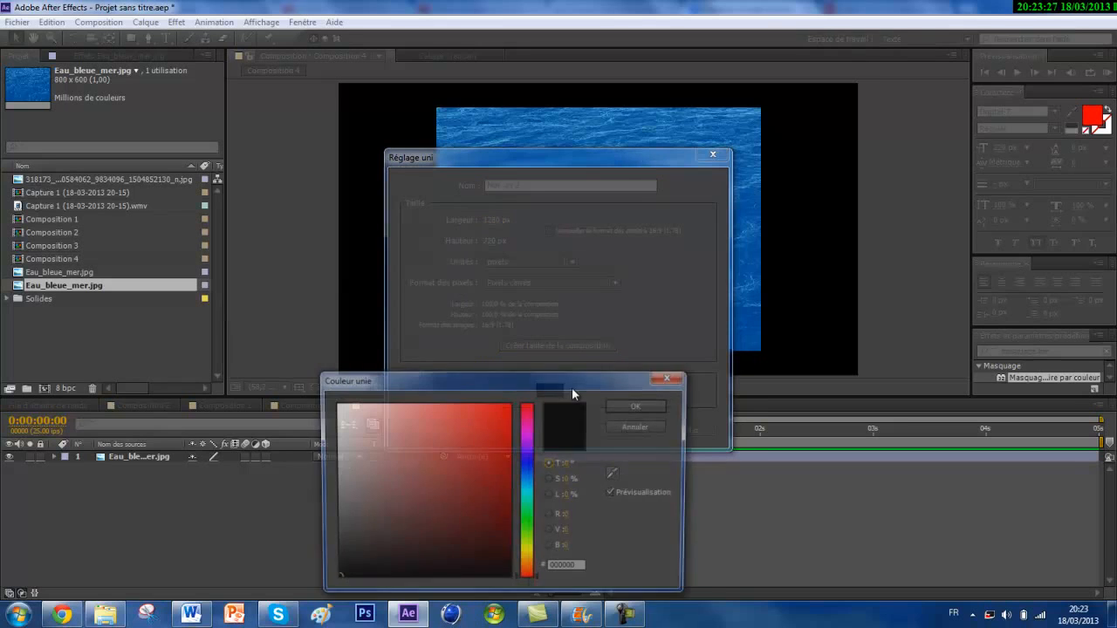
click(626, 402)
click(627, 426)
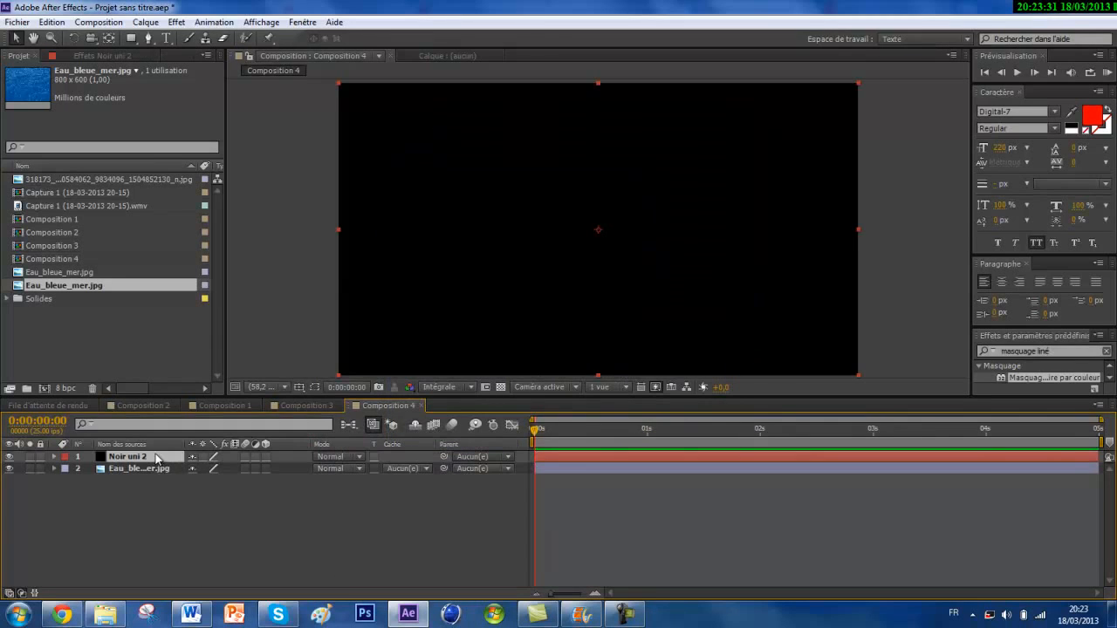
drag(160, 464, 108, 452)
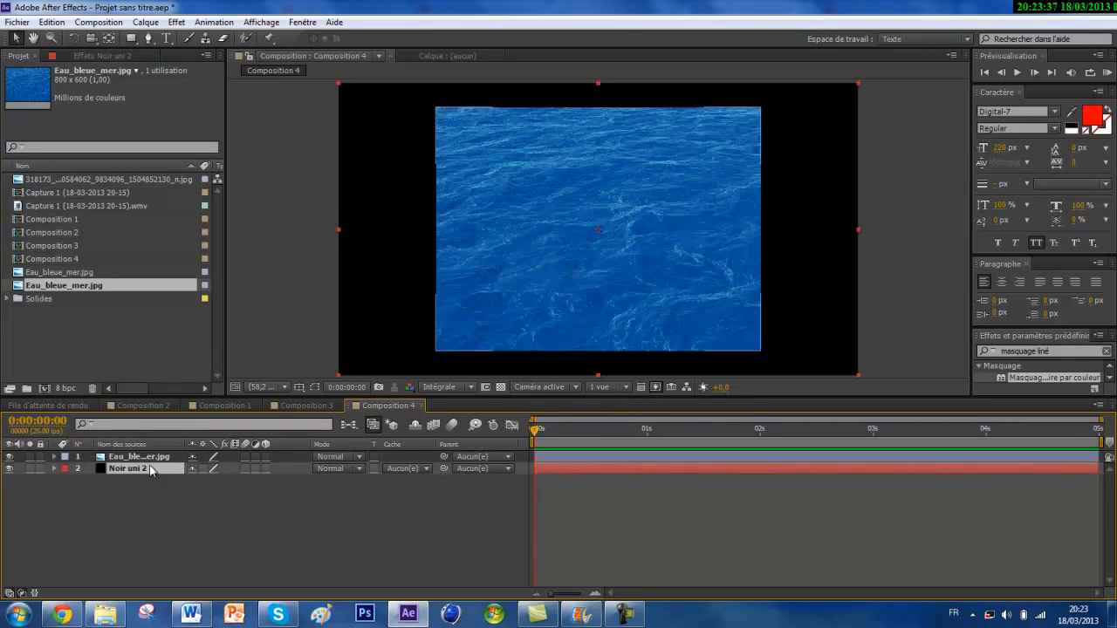
drag(150, 470, 170, 450)
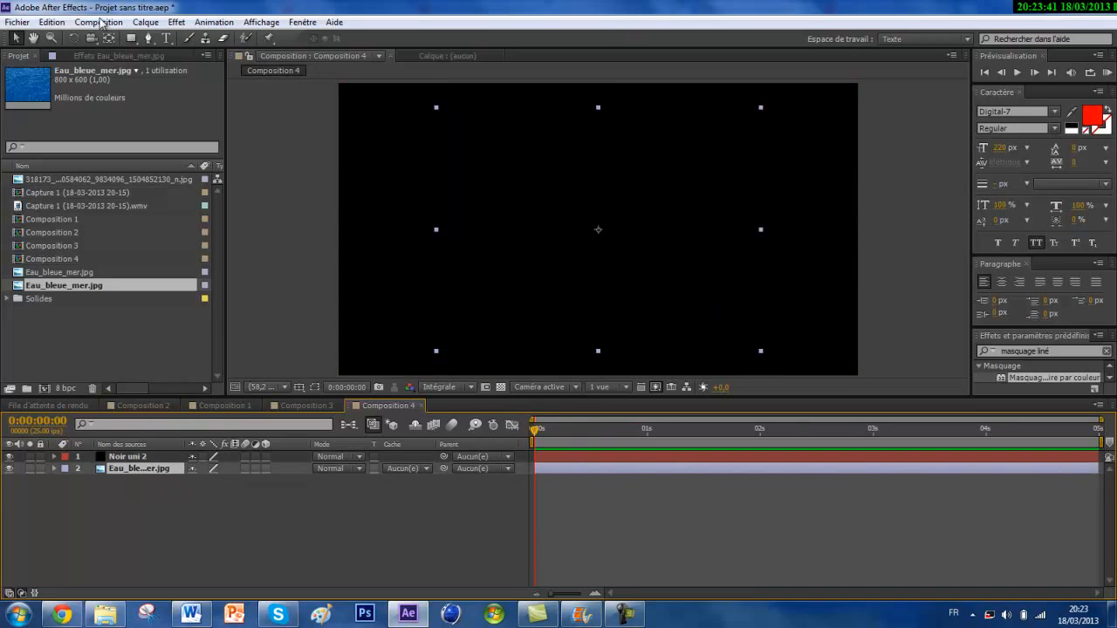
click(183, 24)
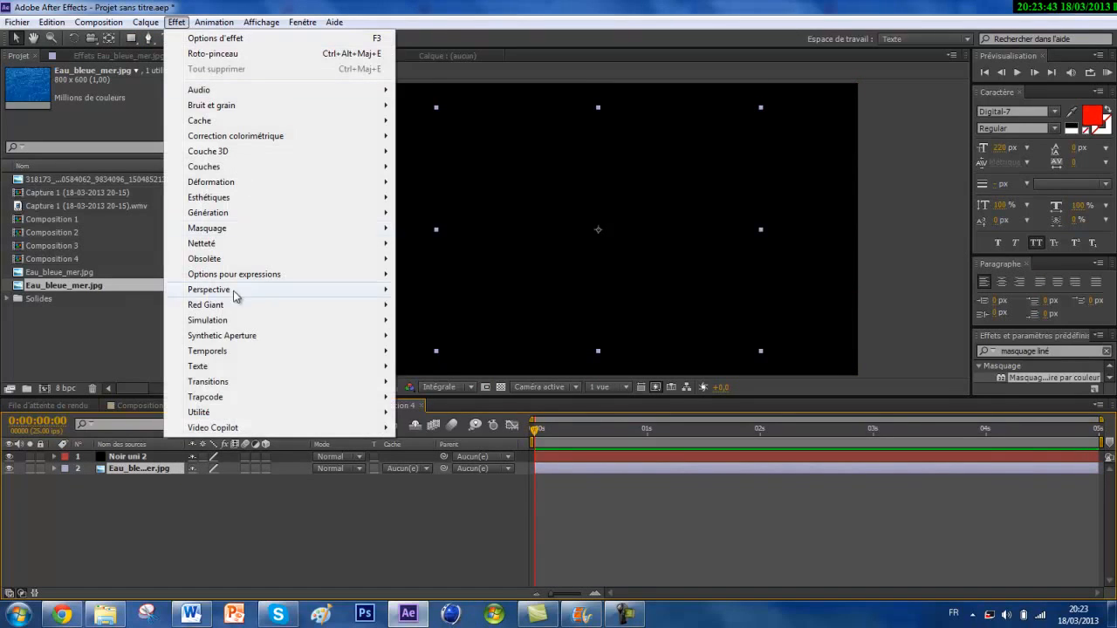
Step: Apply the CC Mr. Mercury simulation effect to the Noir uni 2 layer
click(144, 459)
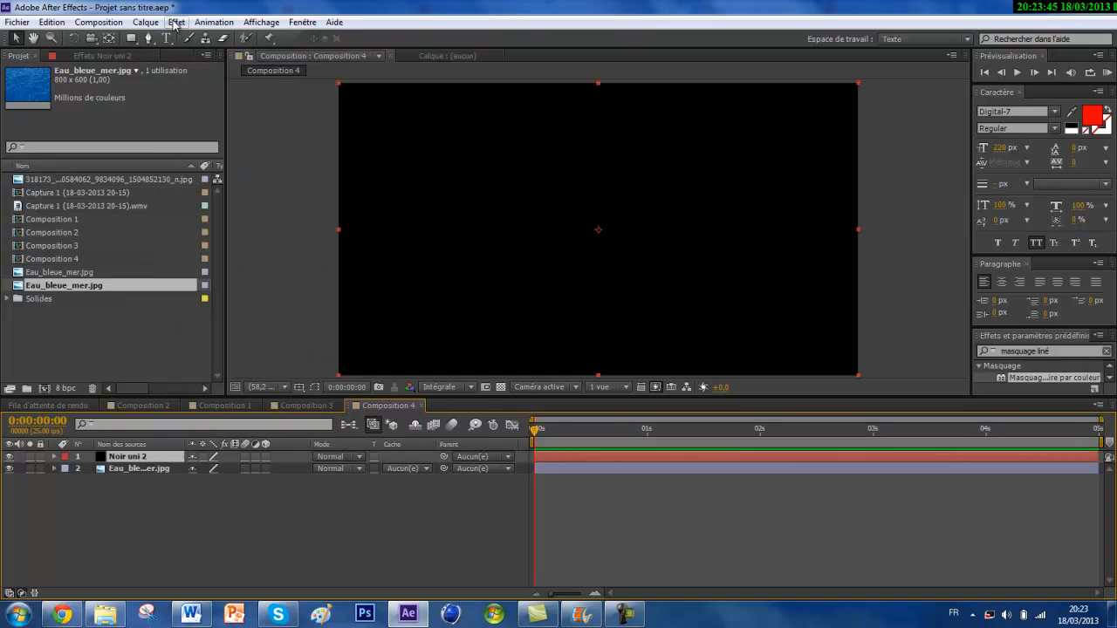
click(176, 22)
mouse_move(279, 229)
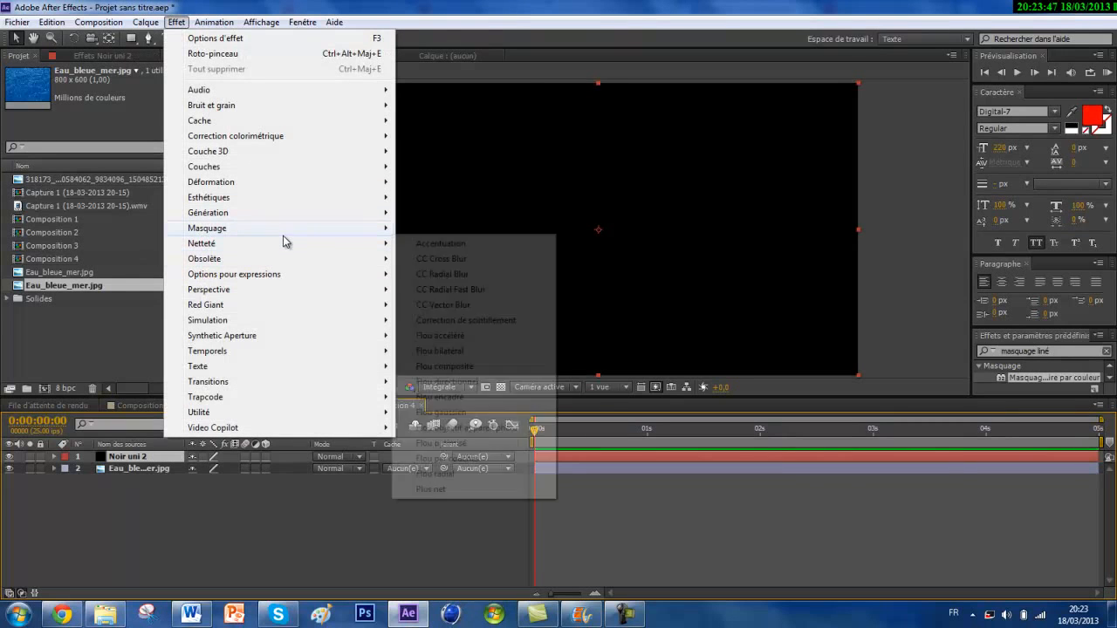
mouse_move(323, 326)
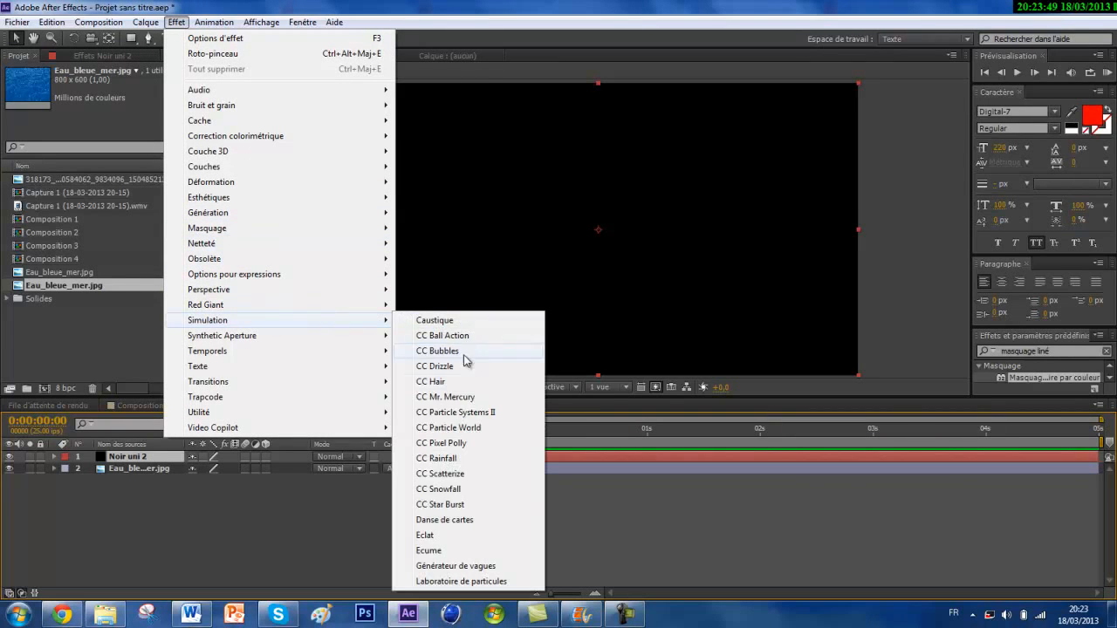
click(446, 397)
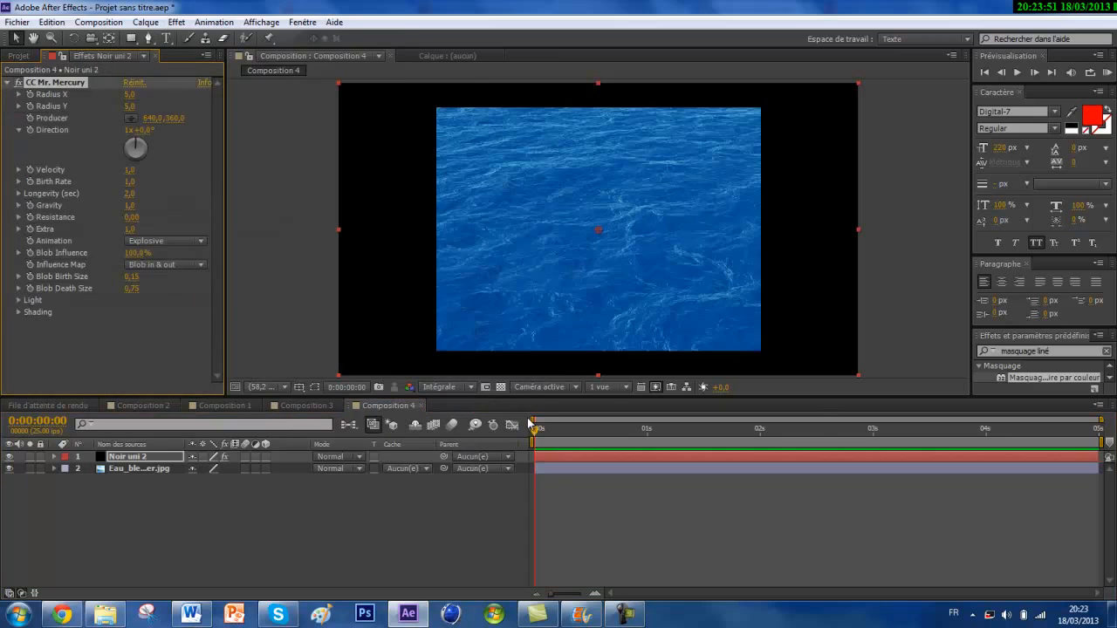
Step: Preview Composition 4 to review the CC Mr. Mercury blobs on the black solid over the sea image
right_click(526, 459)
click(482, 489)
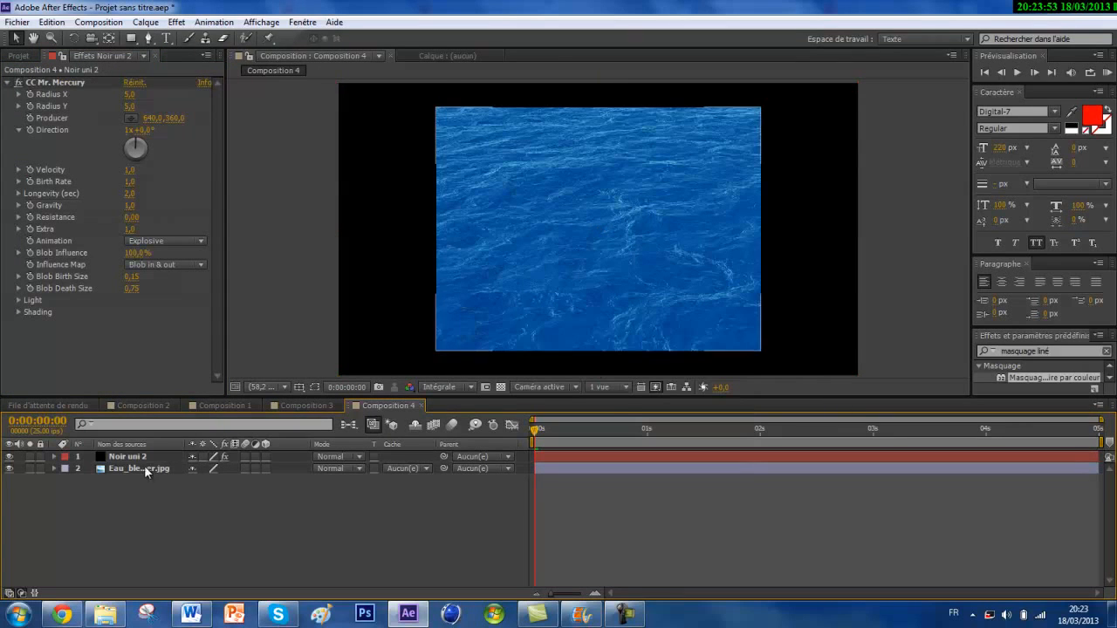
click(1010, 77)
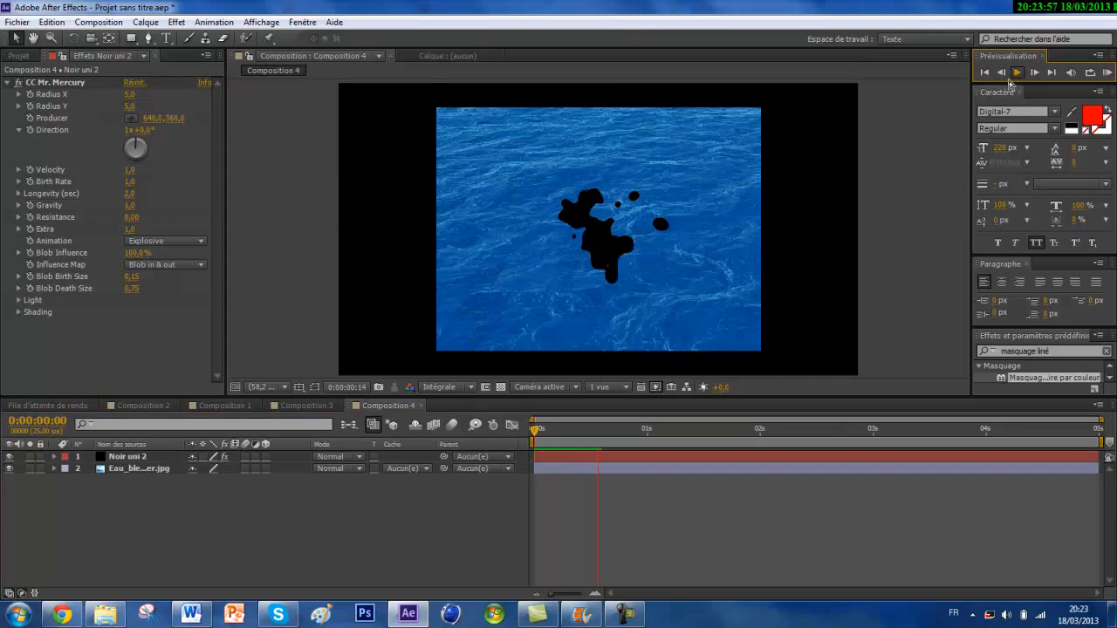
key(space)
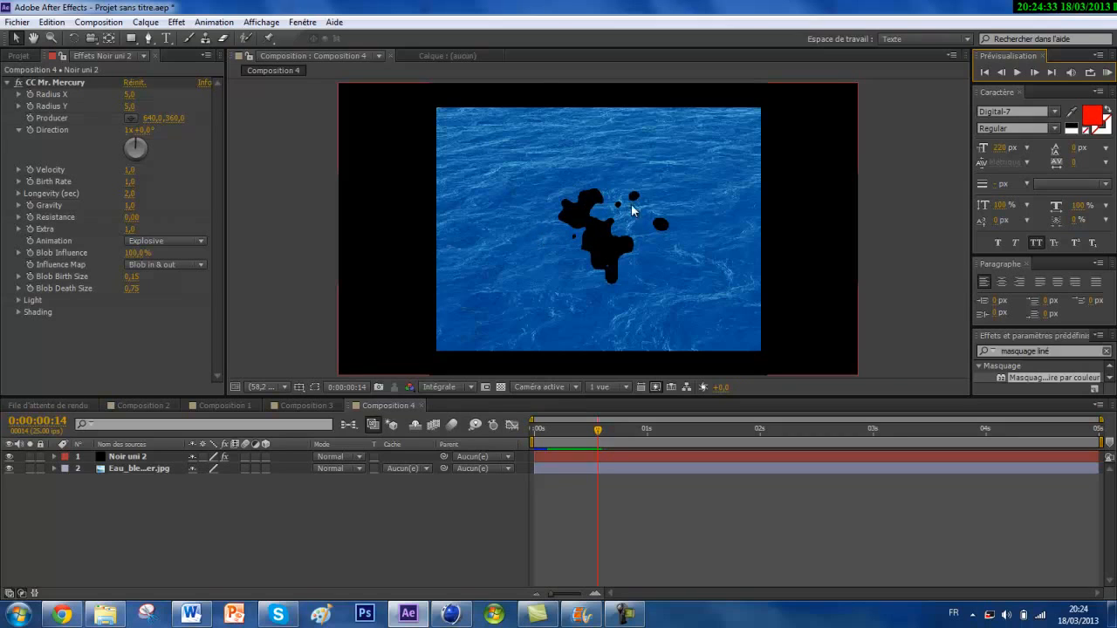
click(1017, 73)
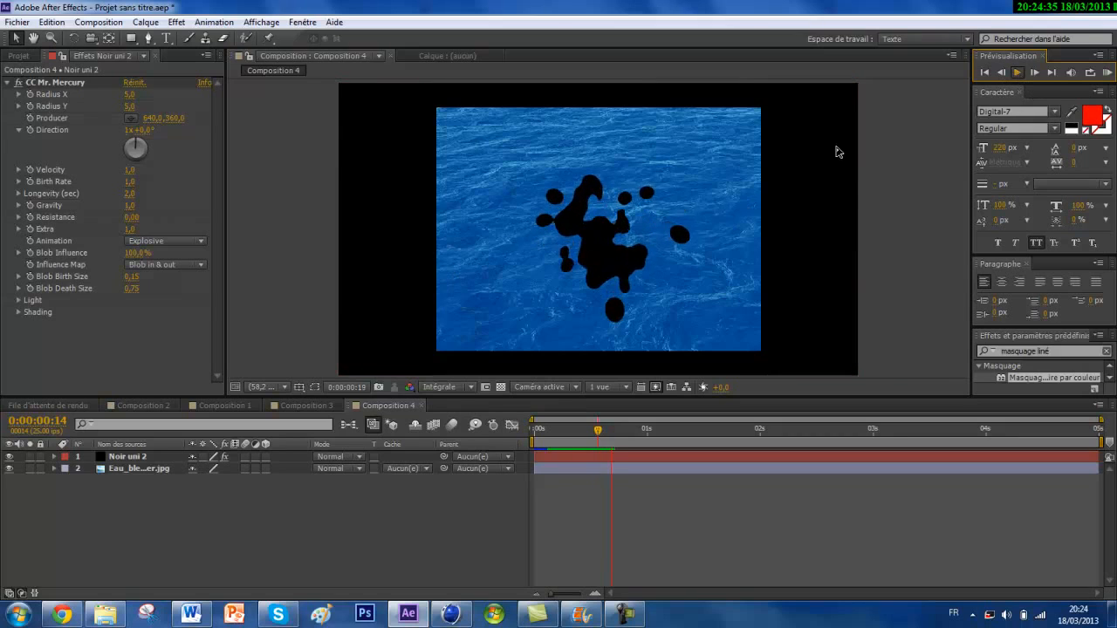
click(1016, 72)
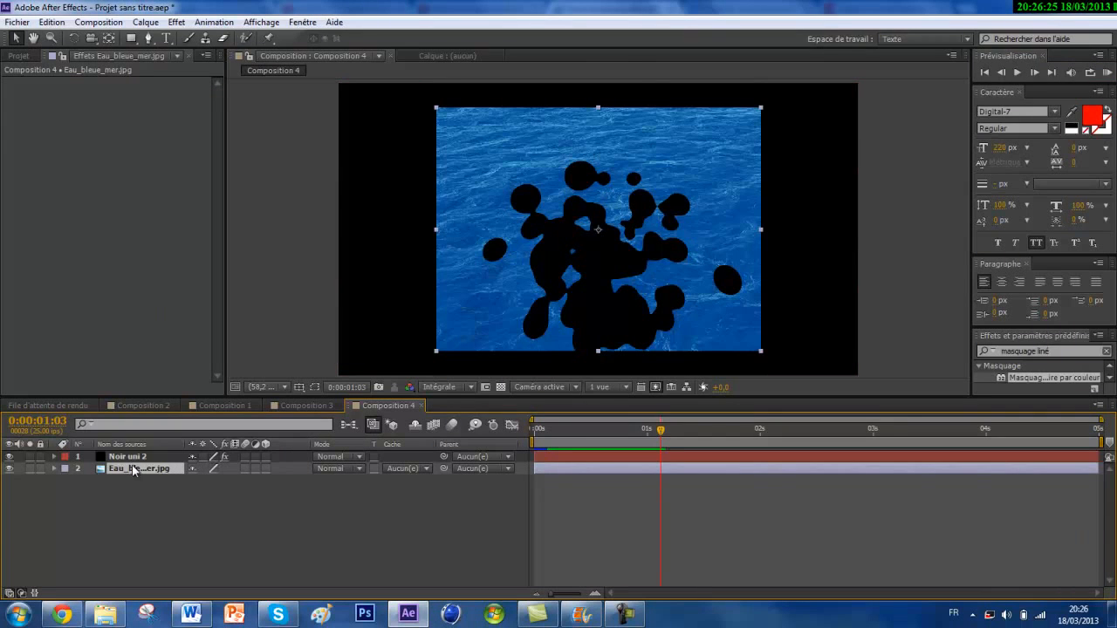
Step: Apply the CC Mr. Mercury effect to the Eau_bleue_mer.jpg layer and hide the Noir uni 2 layer
click(176, 22)
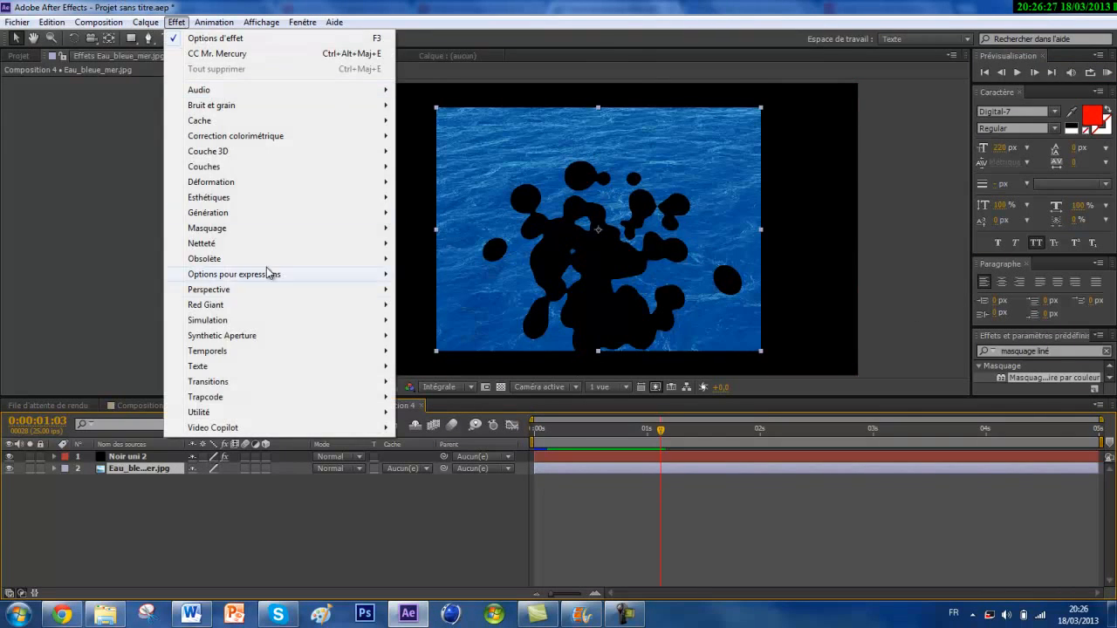
mouse_move(341, 323)
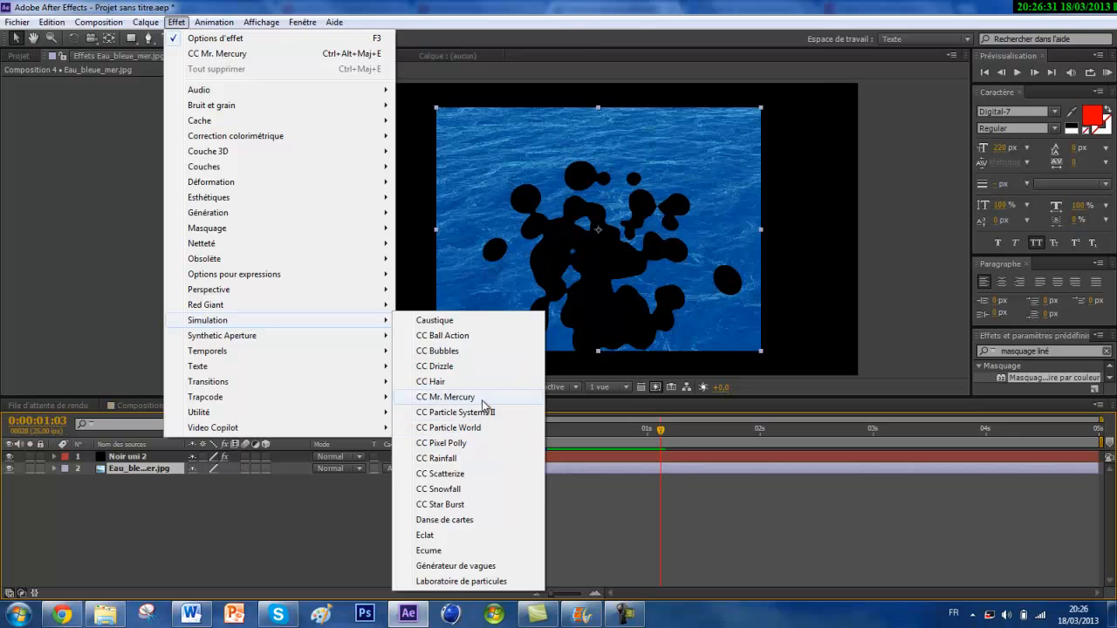
click(485, 401)
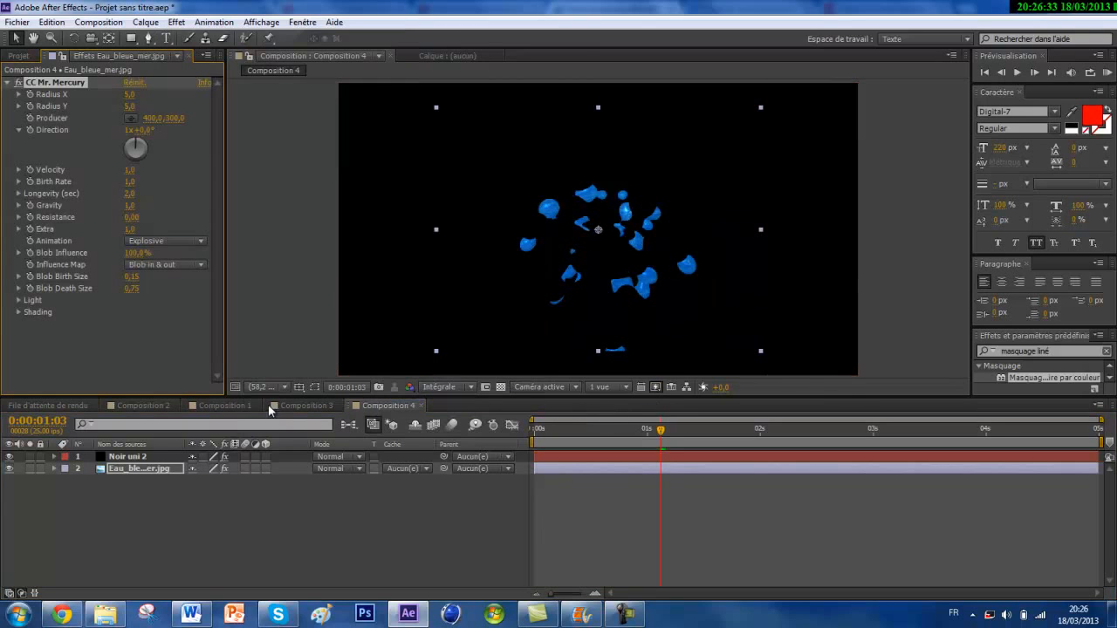
click(9, 457)
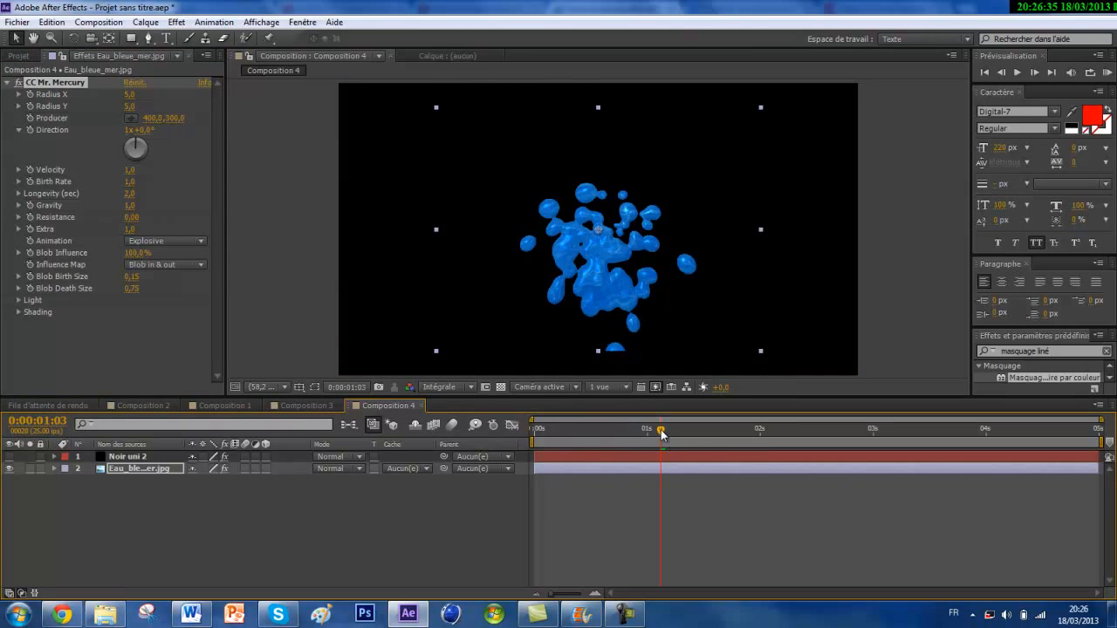
Step: Play Composition 4 from the start to review the blue liquid animation, keeping the Noir uni 2 layer hidden
drag(661, 434, 335, 443)
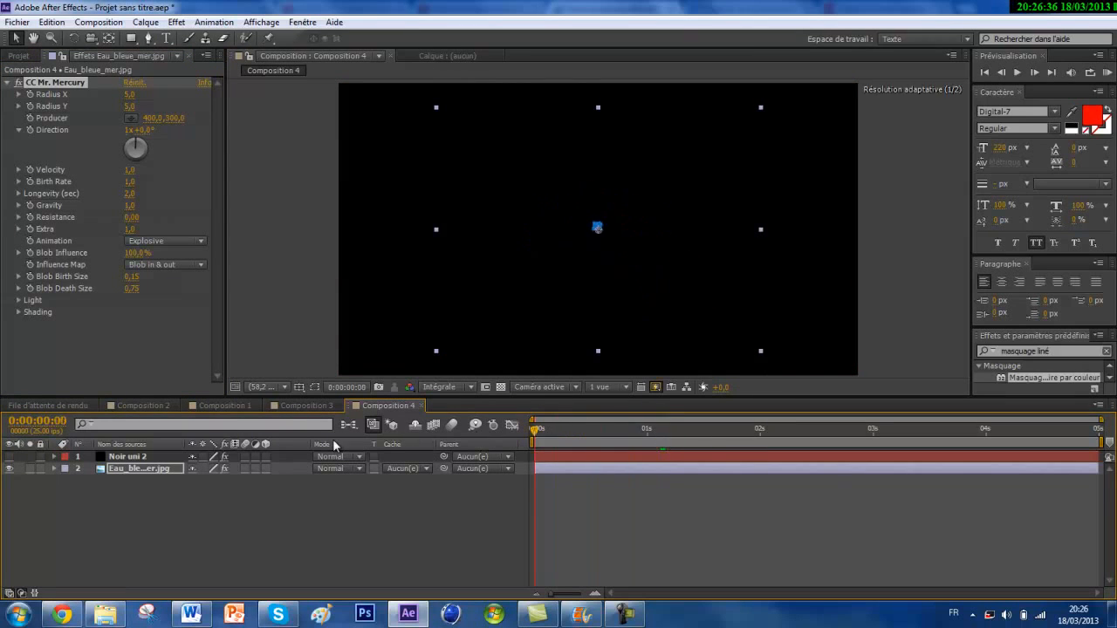
click(1018, 73)
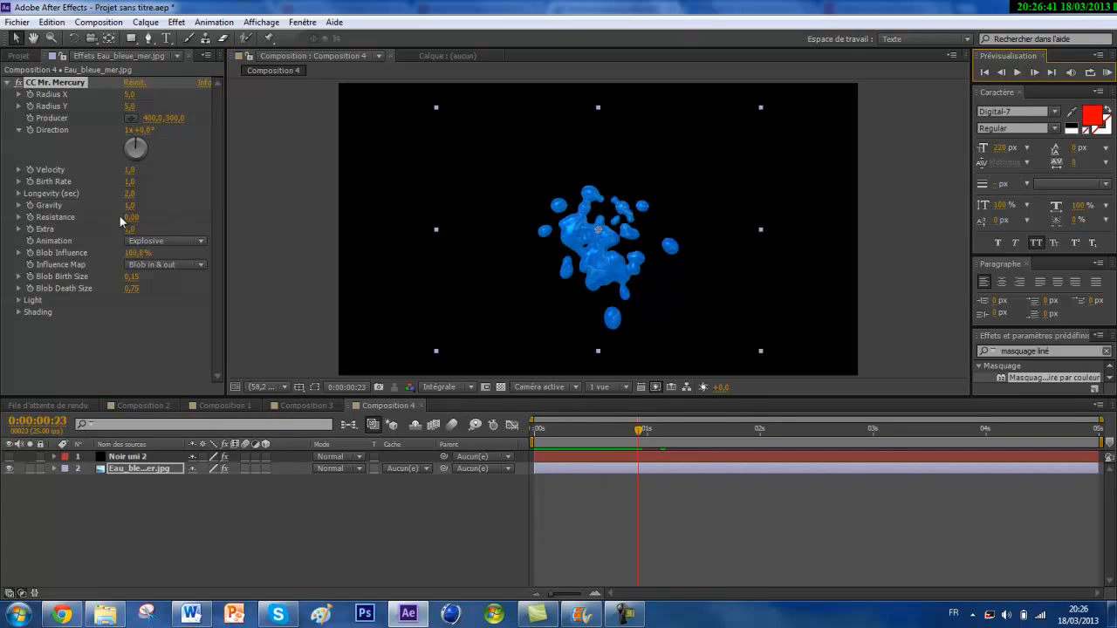
click(129, 469)
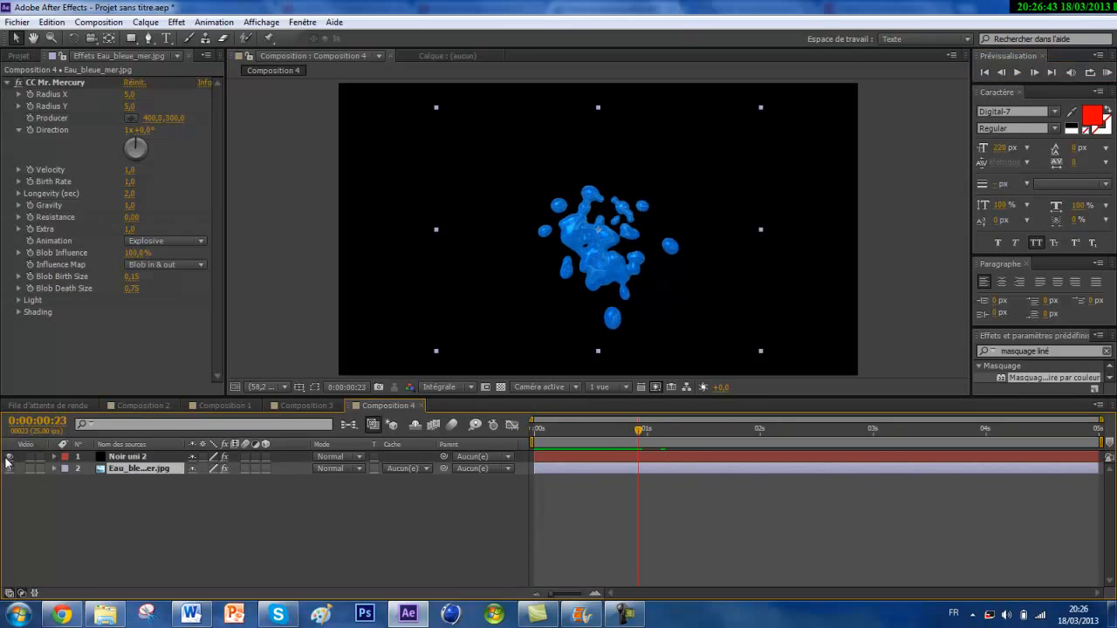
click(9, 456)
click(10, 457)
click(1017, 75)
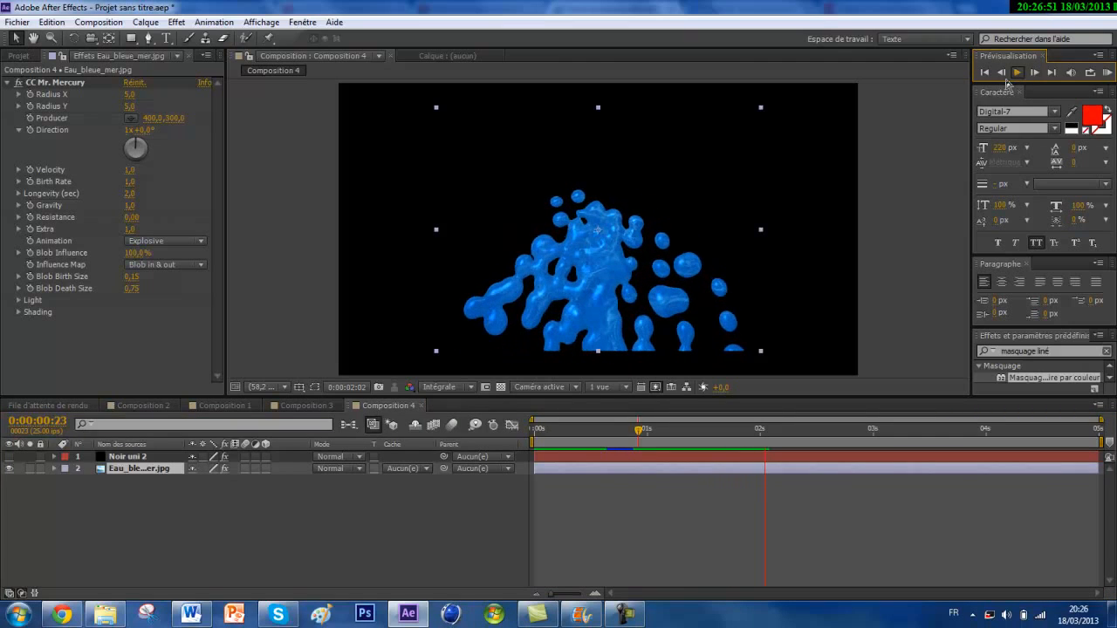
Step: Replay Composition 4 from the start to review the blue liquid animation, and stop the playback
click(1007, 81)
click(1012, 77)
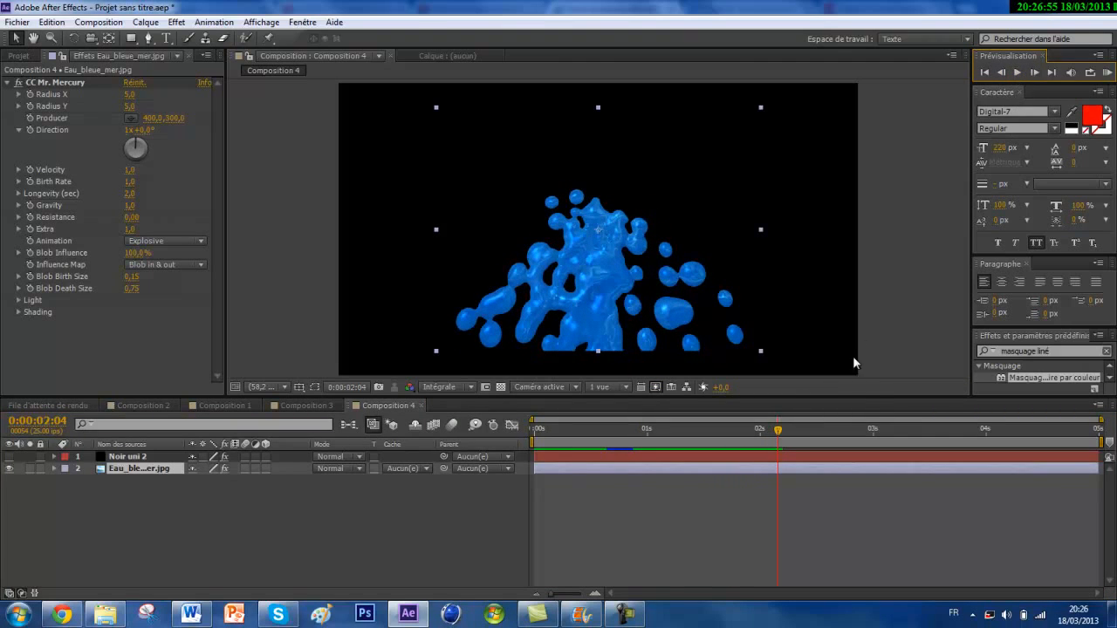
click(984, 73)
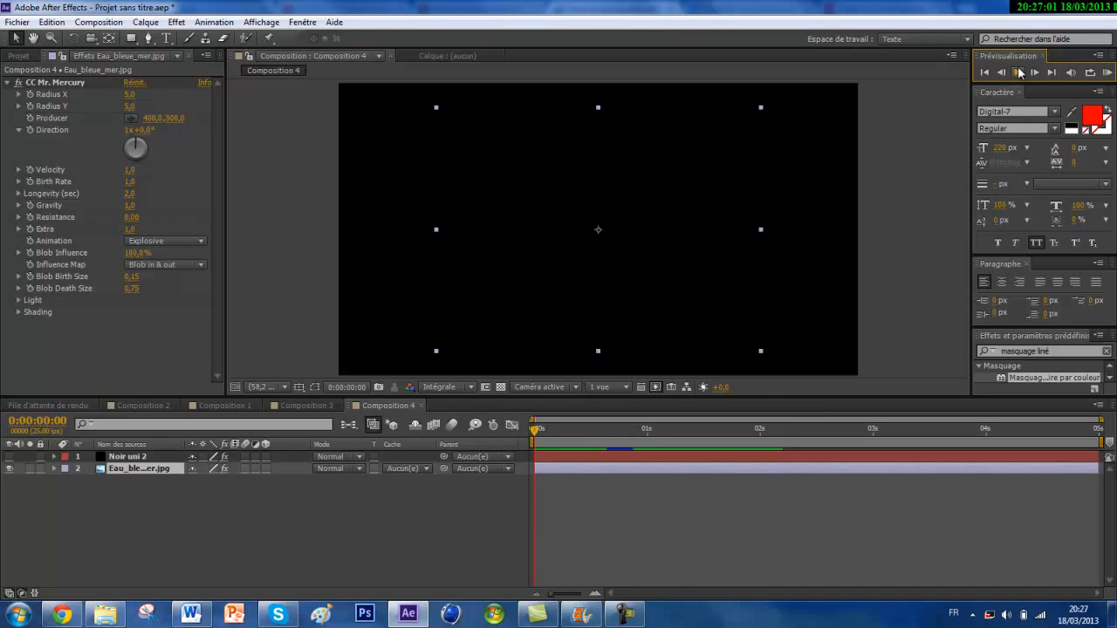
click(1017, 73)
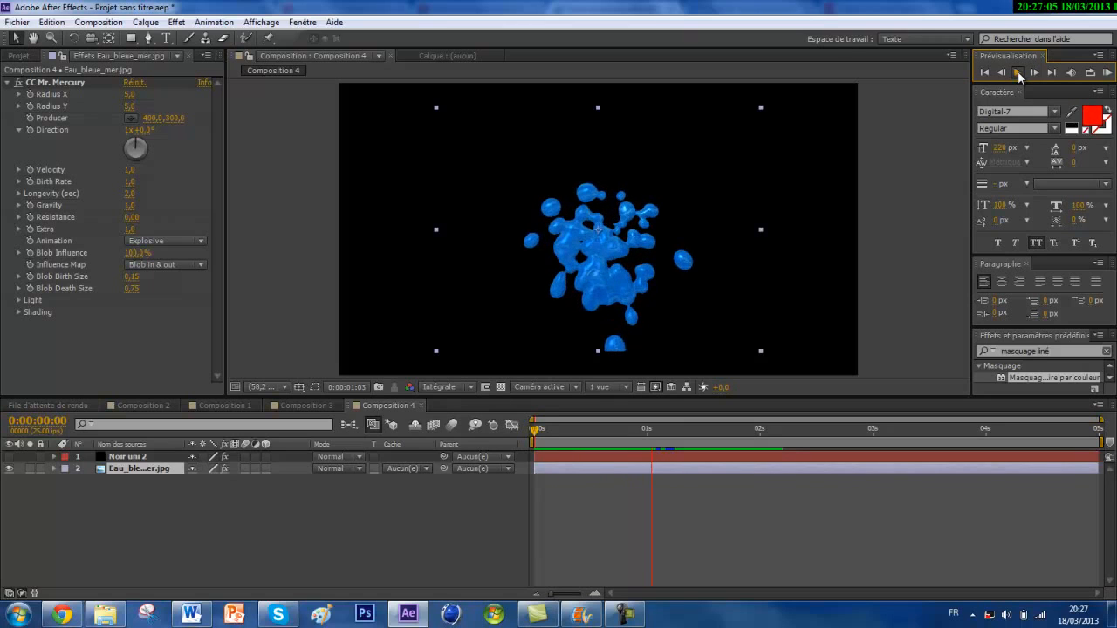
click(1018, 73)
click(626, 615)
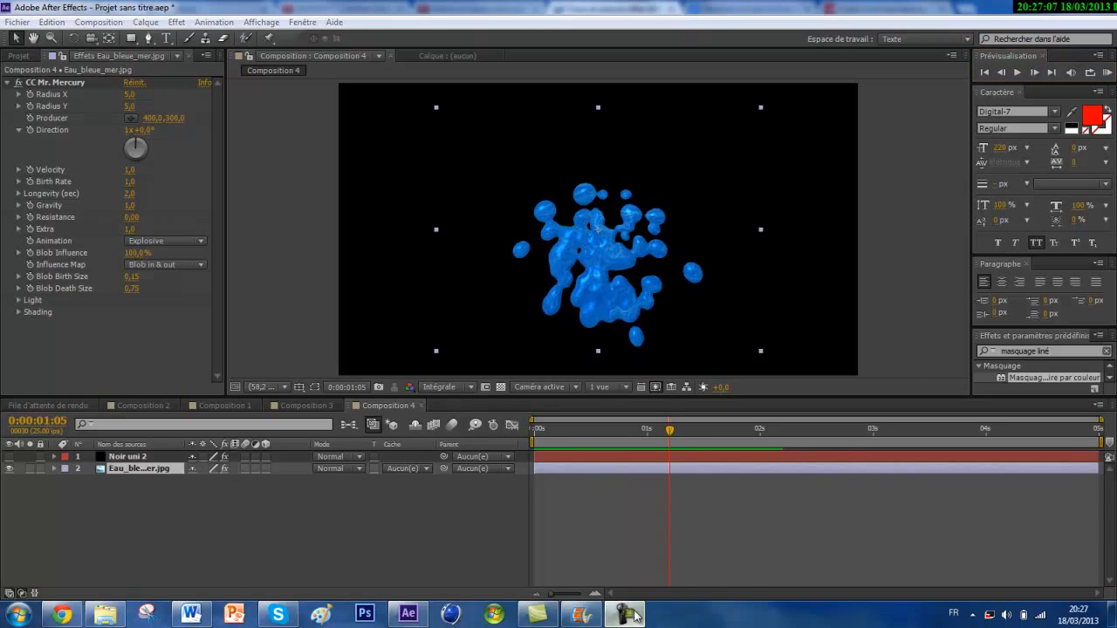
click(1047, 548)
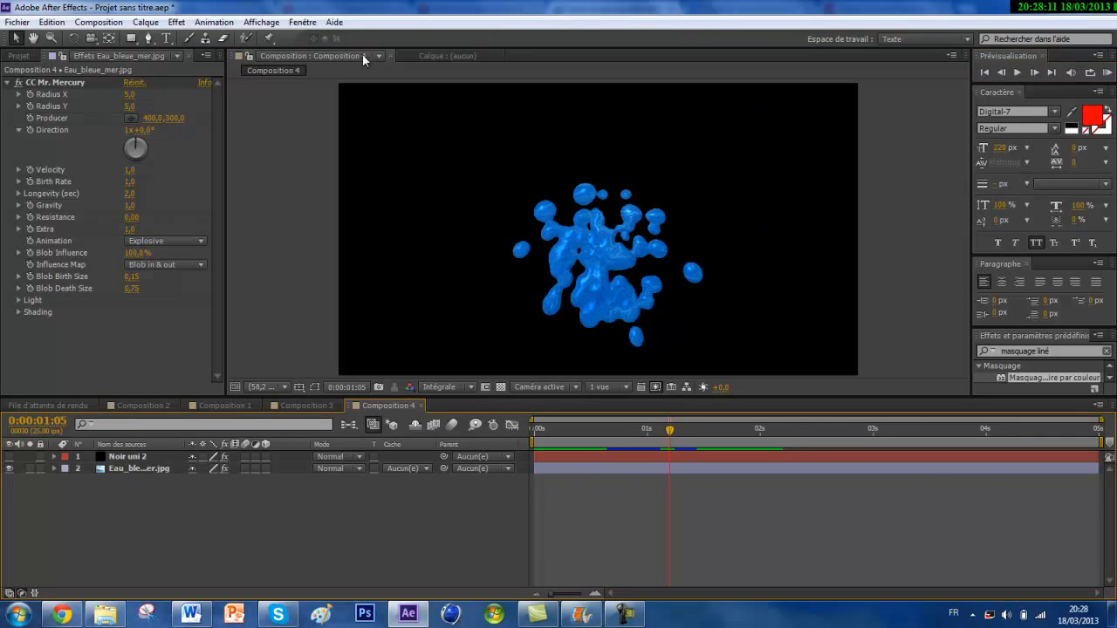
Step: Create Composition 5 with the HDV/HDTV 720 25 preset and a 5-second duration, and add a full-size 1280 x 720 black solid
click(98, 22)
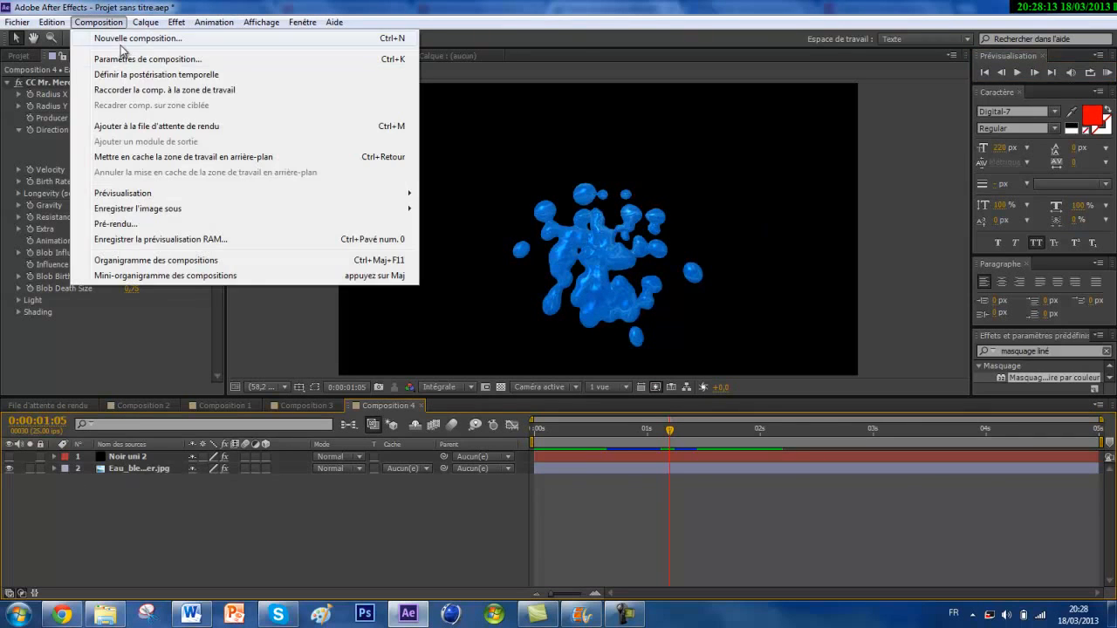
click(111, 40)
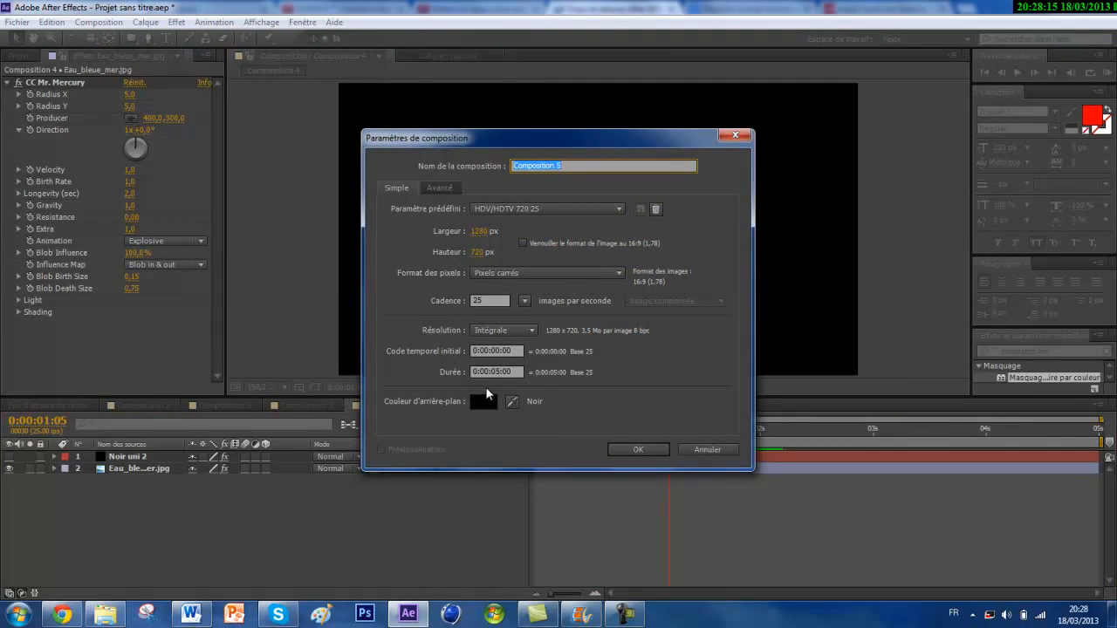
click(653, 451)
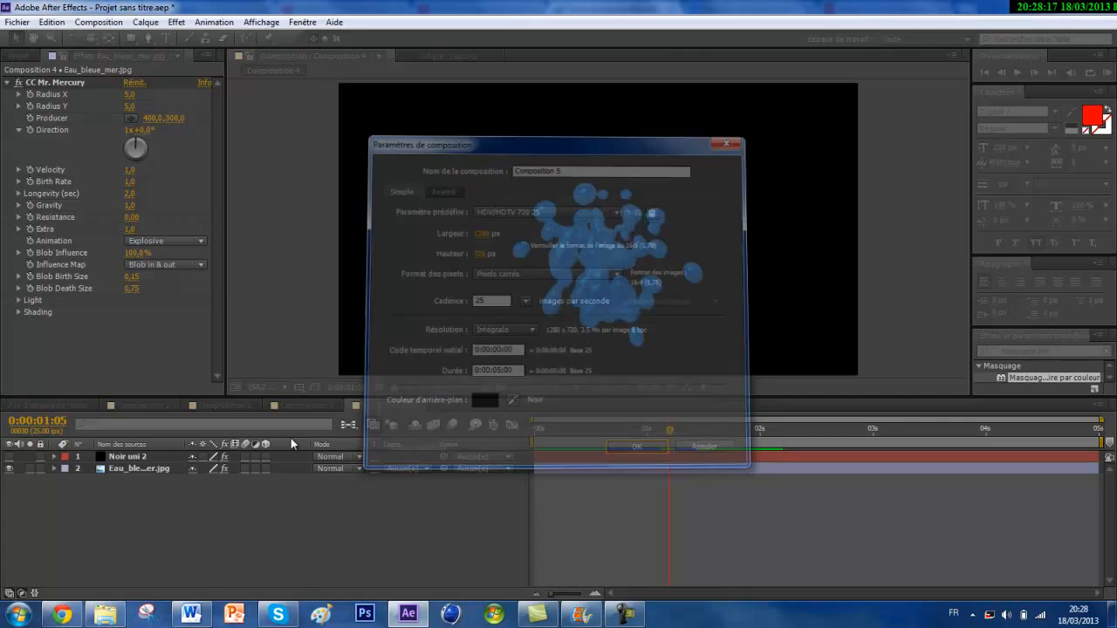
click(145, 22)
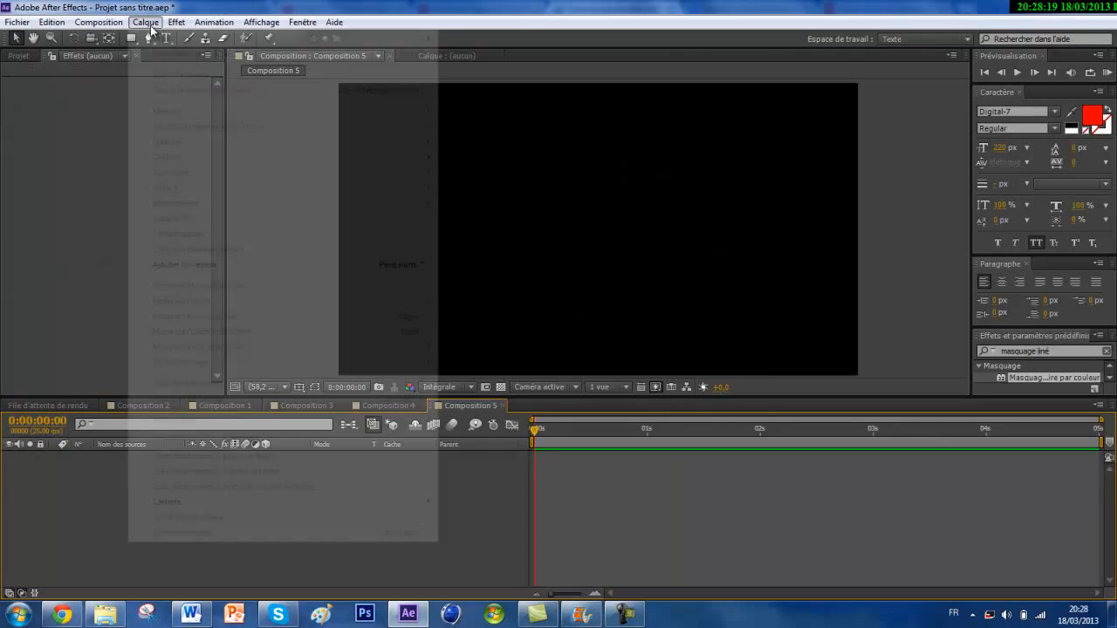
mouse_move(166, 35)
click(485, 55)
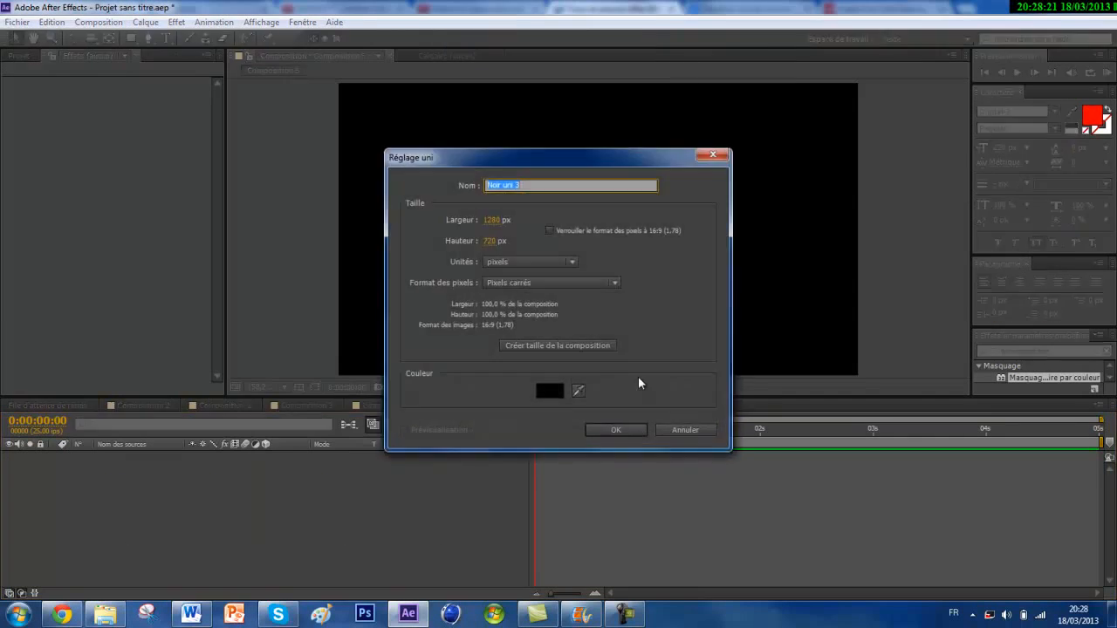
click(615, 430)
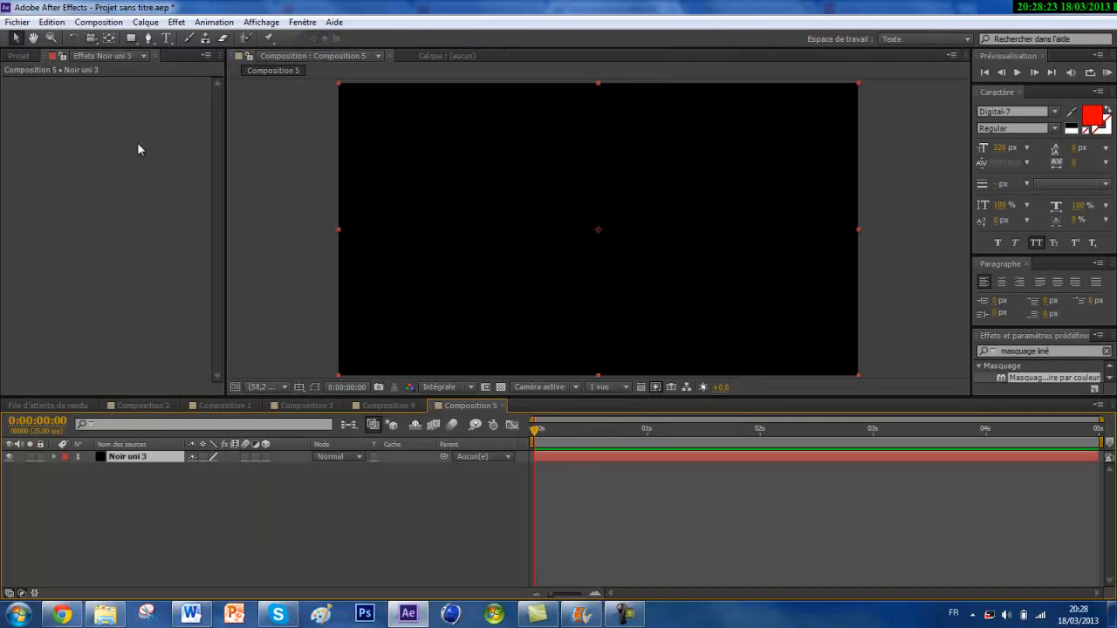
Step: Apply the Bruit fractal effect to the Noir uni 3 solid, with fractal type Tourbillon and Inversion enabled
click(176, 22)
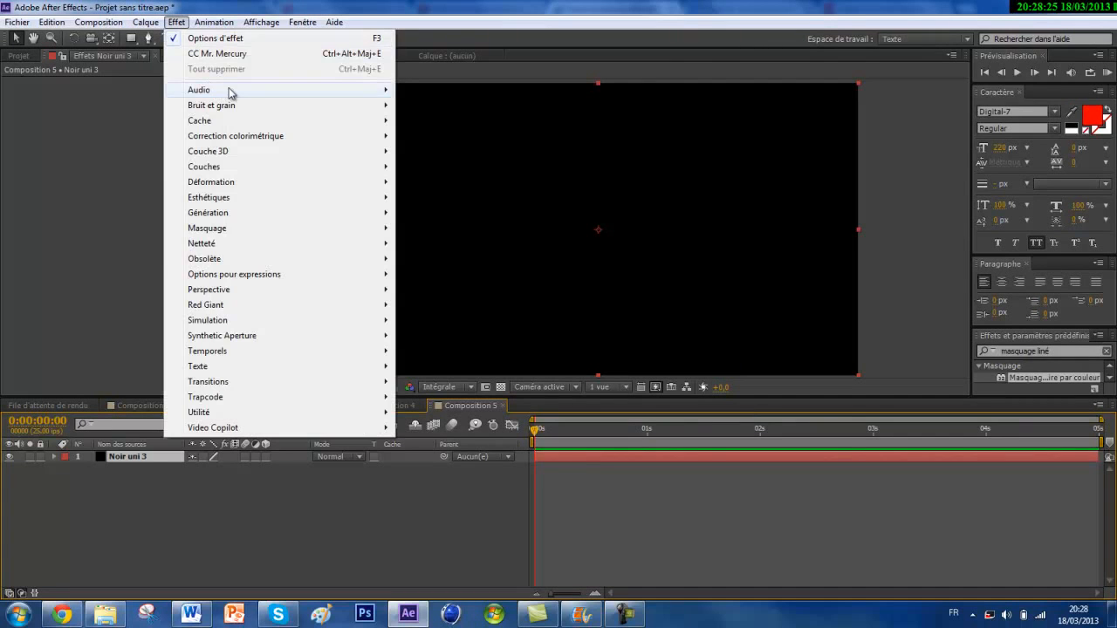
mouse_move(360, 112)
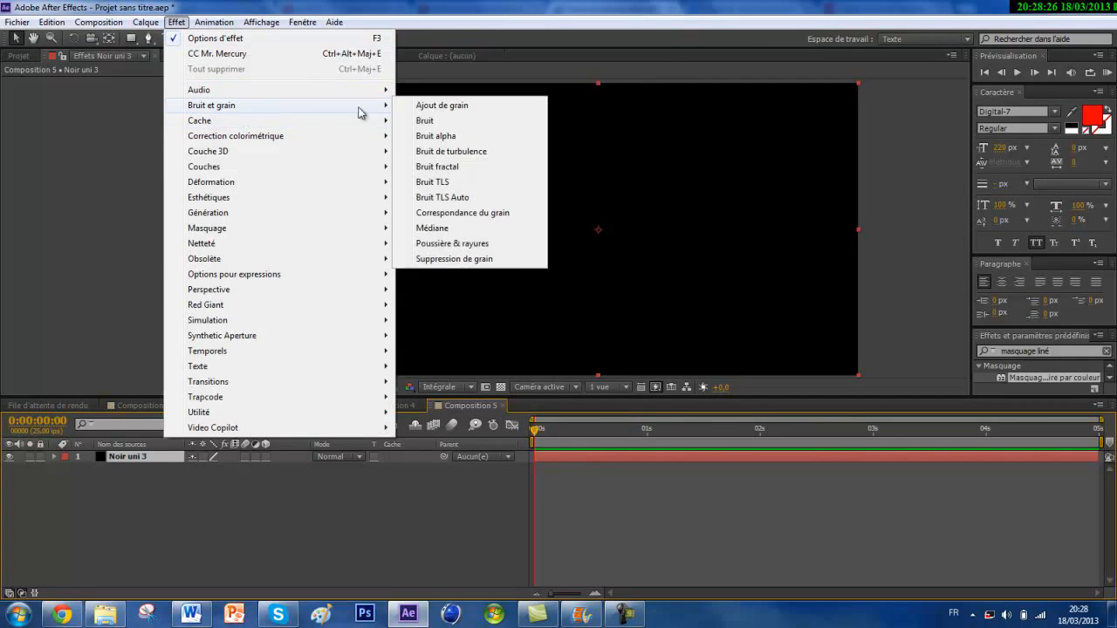
click(468, 171)
click(178, 95)
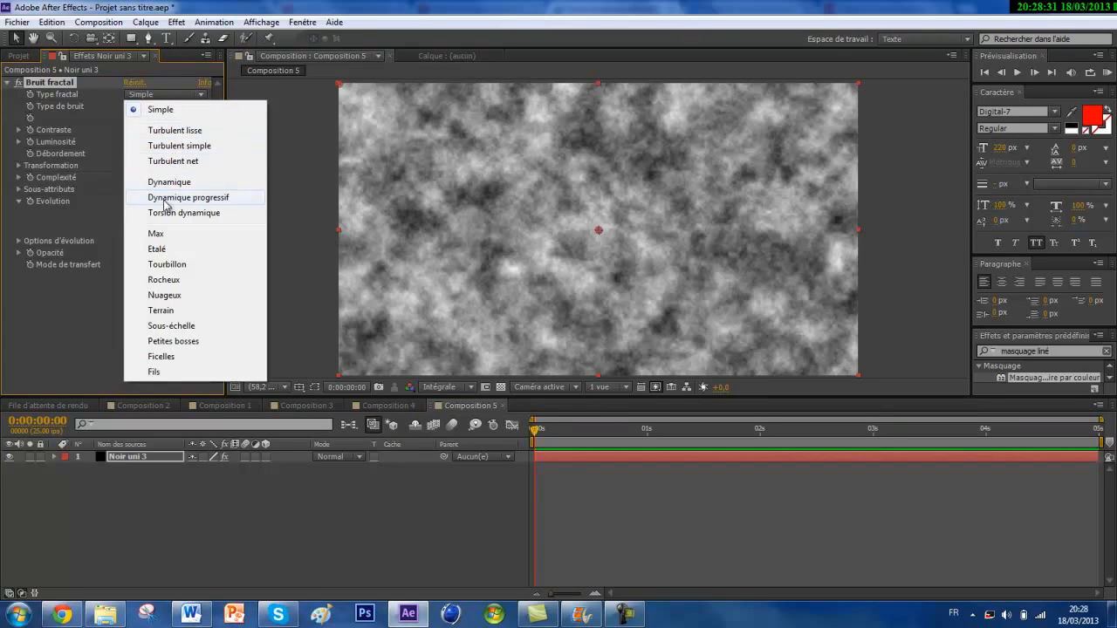
click(168, 265)
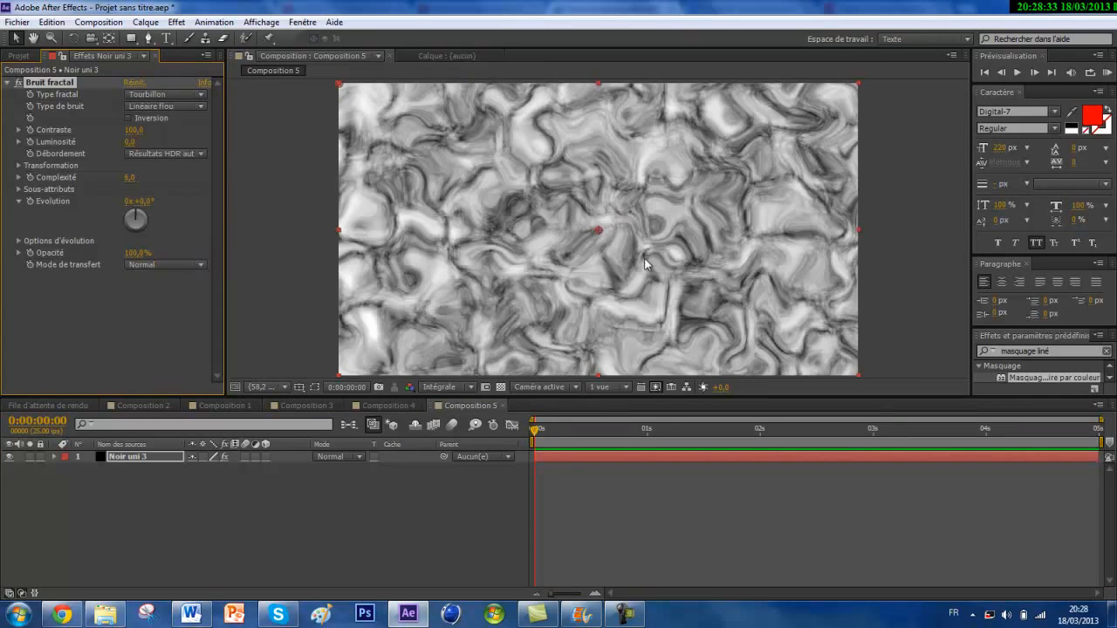
click(129, 118)
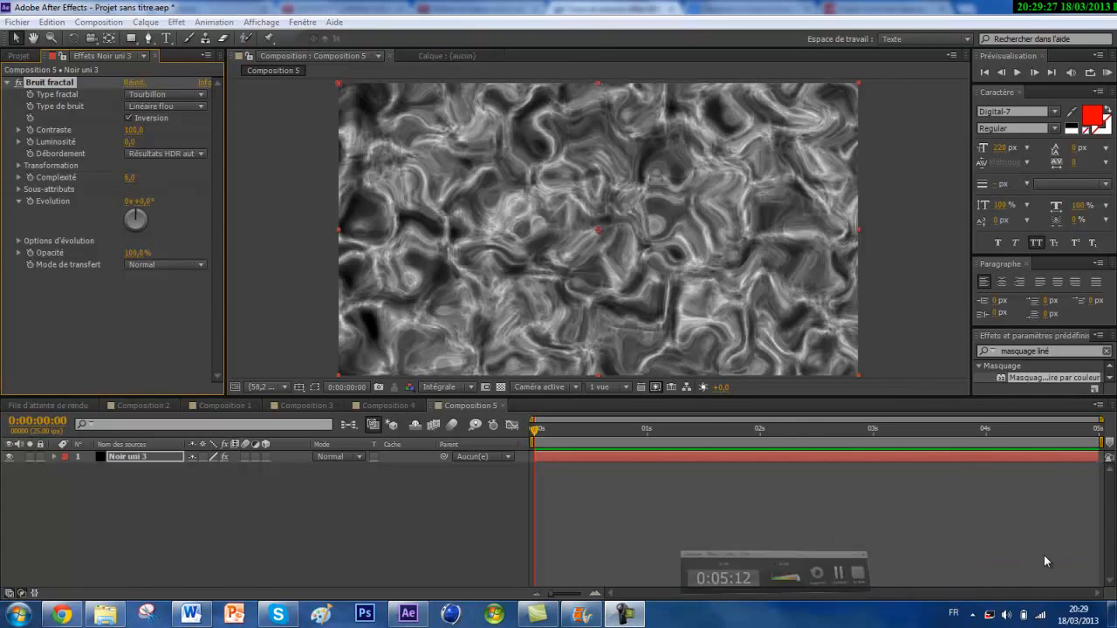
Step: Set the Contraste of the Bruit fractal effect to 230
click(18, 130)
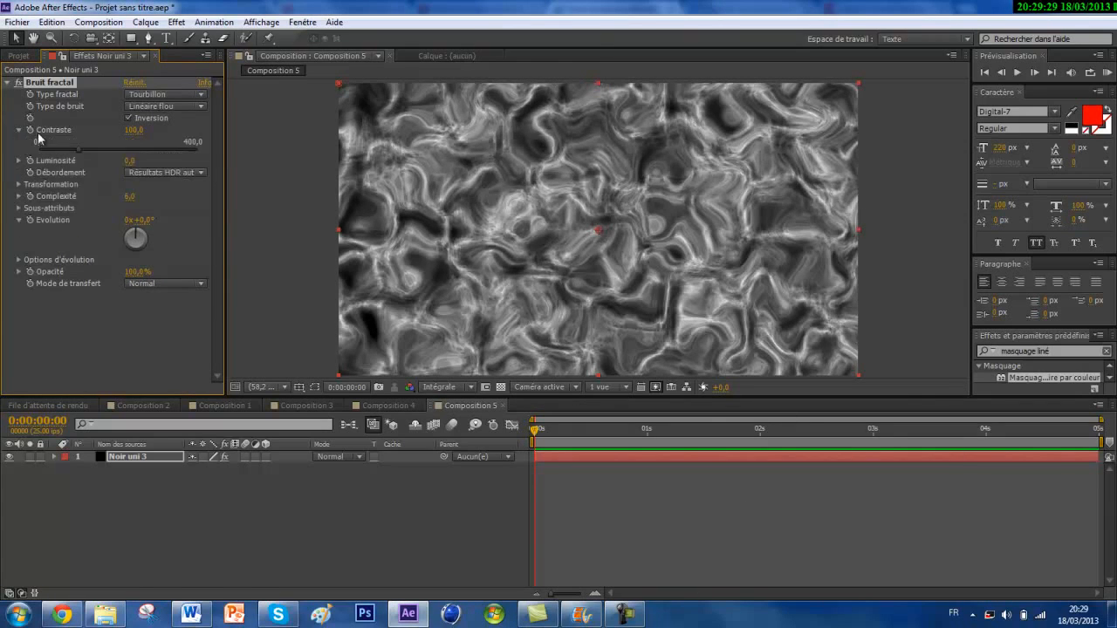
click(135, 129)
text(230)
key(Return)
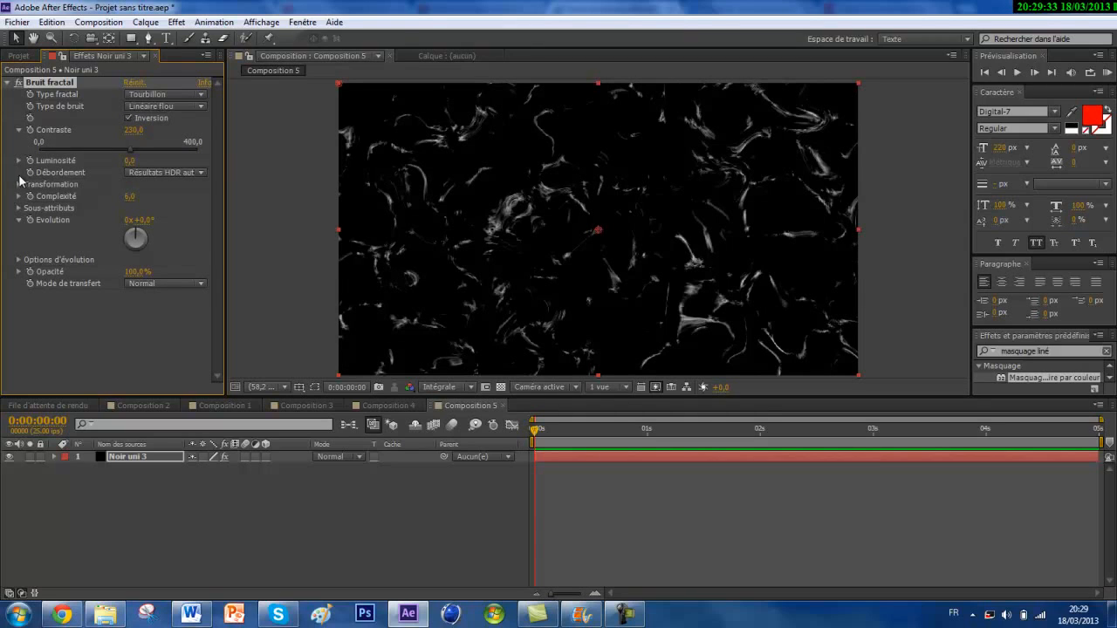
Step: Set the Echelle in the Bruit fractal transformation settings to 25 and preview Composition 5
click(19, 184)
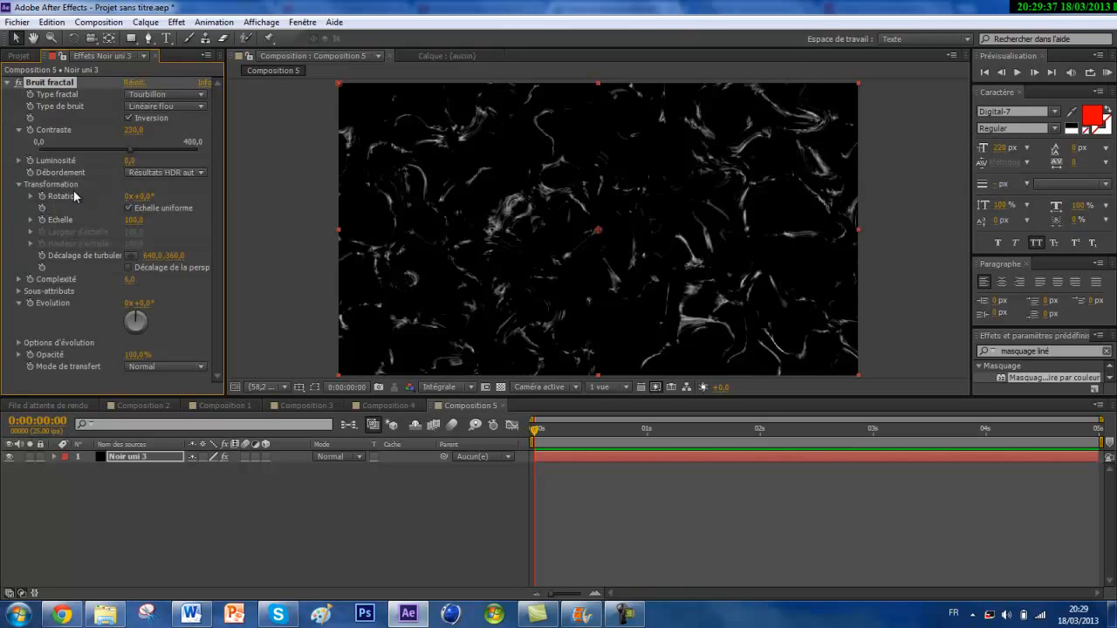
click(133, 221)
text(25)
key(Return)
click(1019, 73)
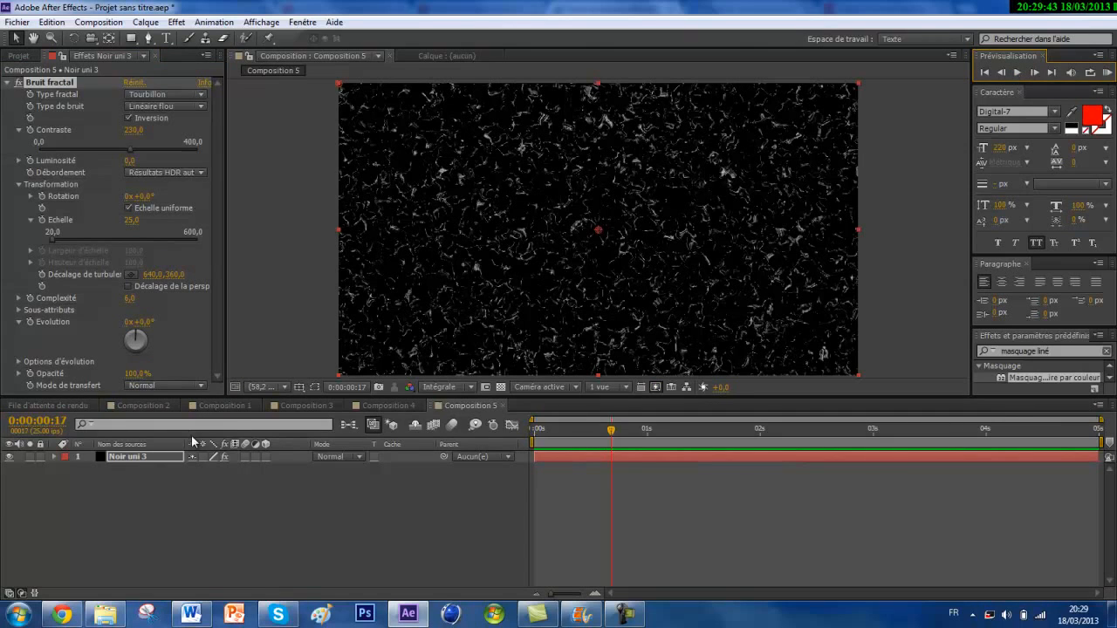
Step: Look through Compositions 2, 1, 3 and 4 and select both layers of Composition 4
click(163, 405)
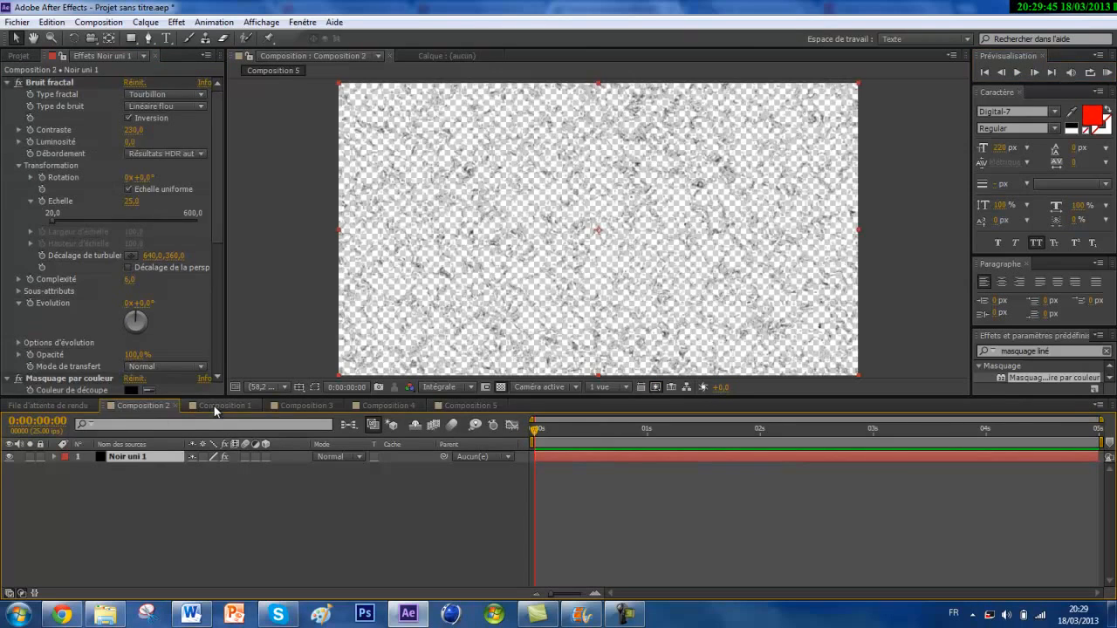
click(223, 405)
click(297, 405)
click(362, 405)
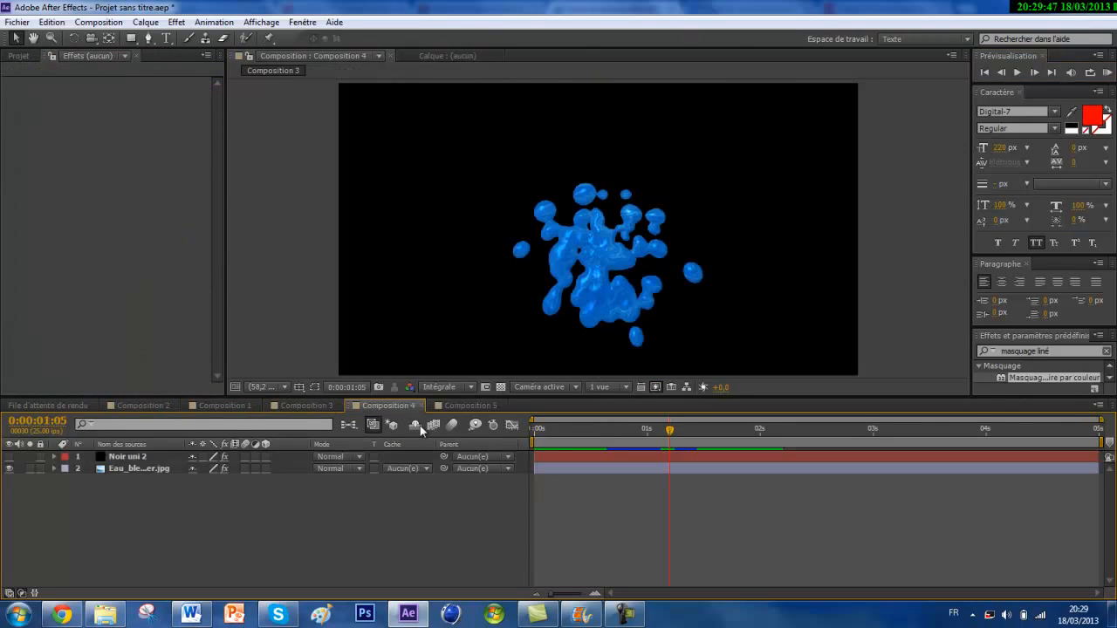
drag(248, 493, 161, 453)
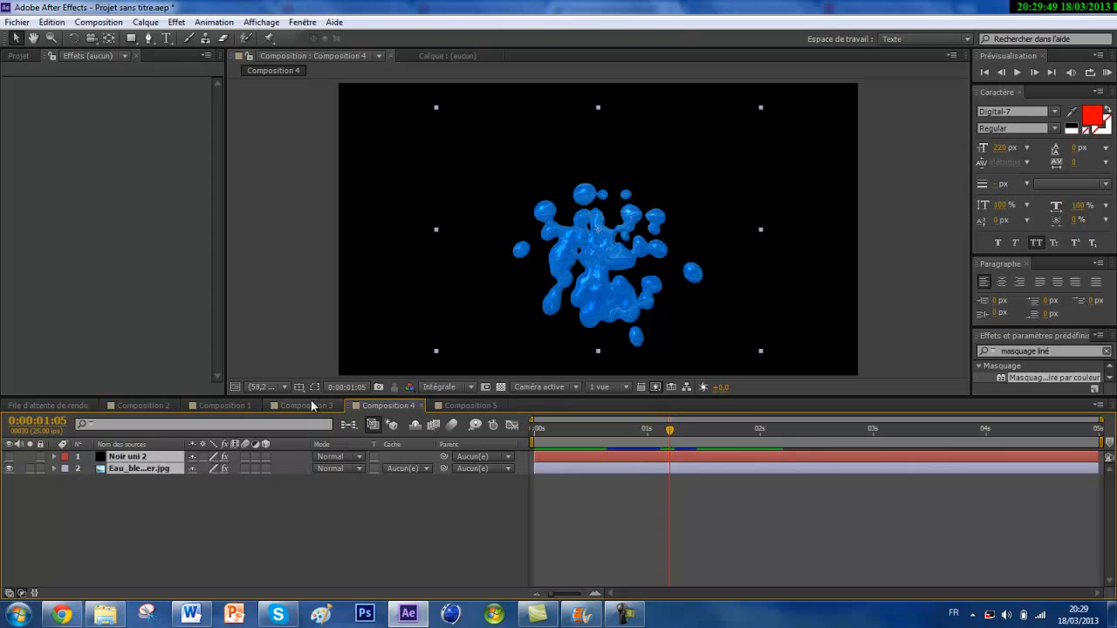
Step: Try nesting Composition 4 beneath the Noir uni 3 layer in Composition 5
click(18, 56)
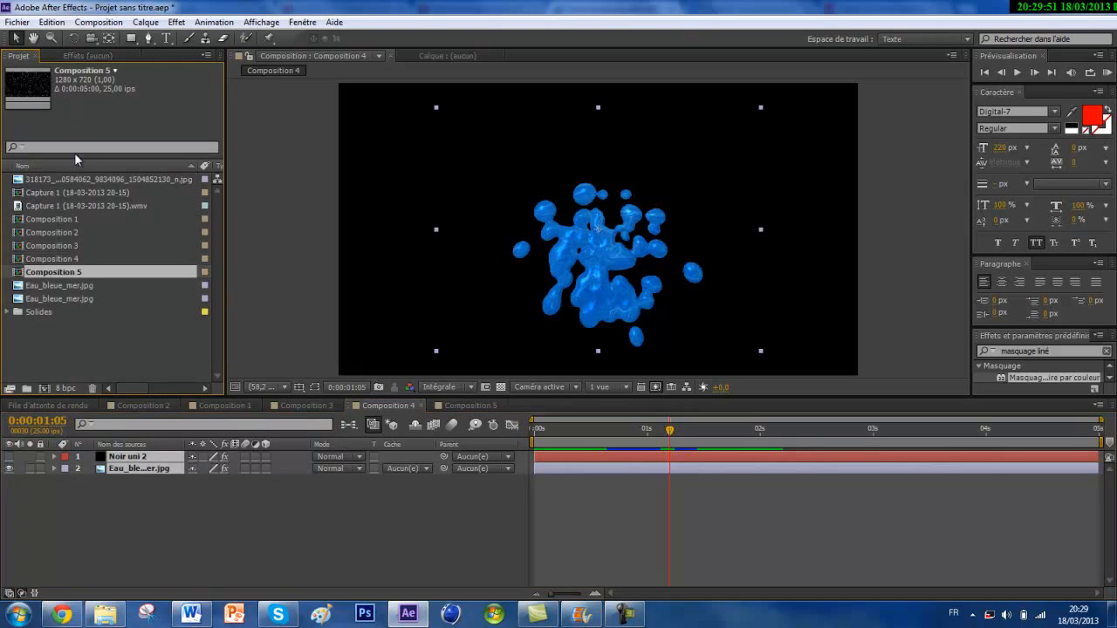
click(493, 409)
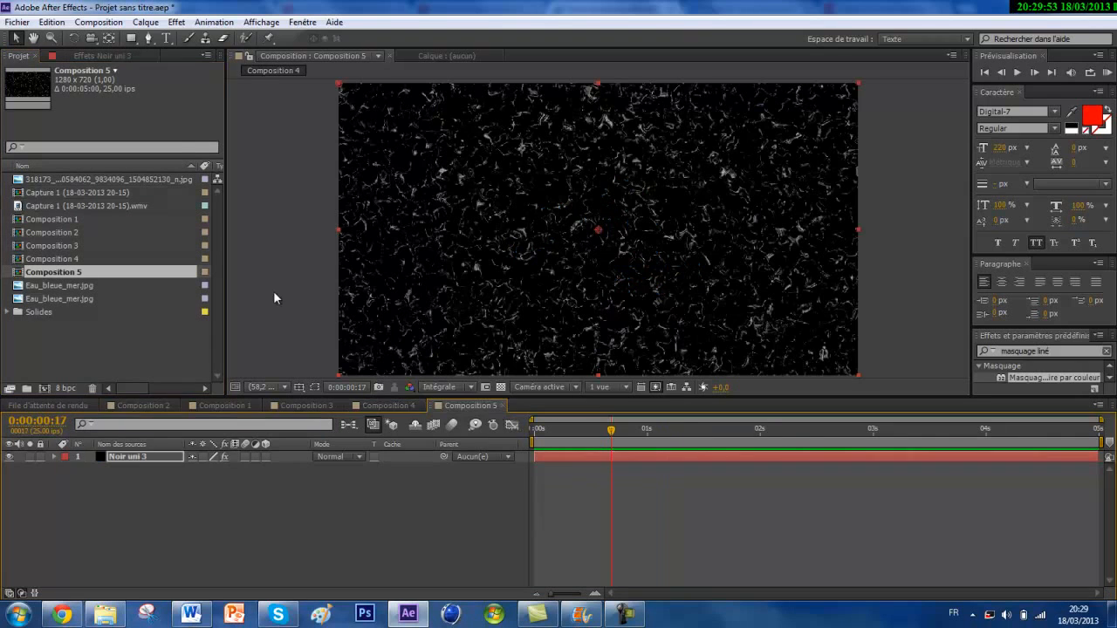
click(122, 249)
drag(121, 259, 211, 473)
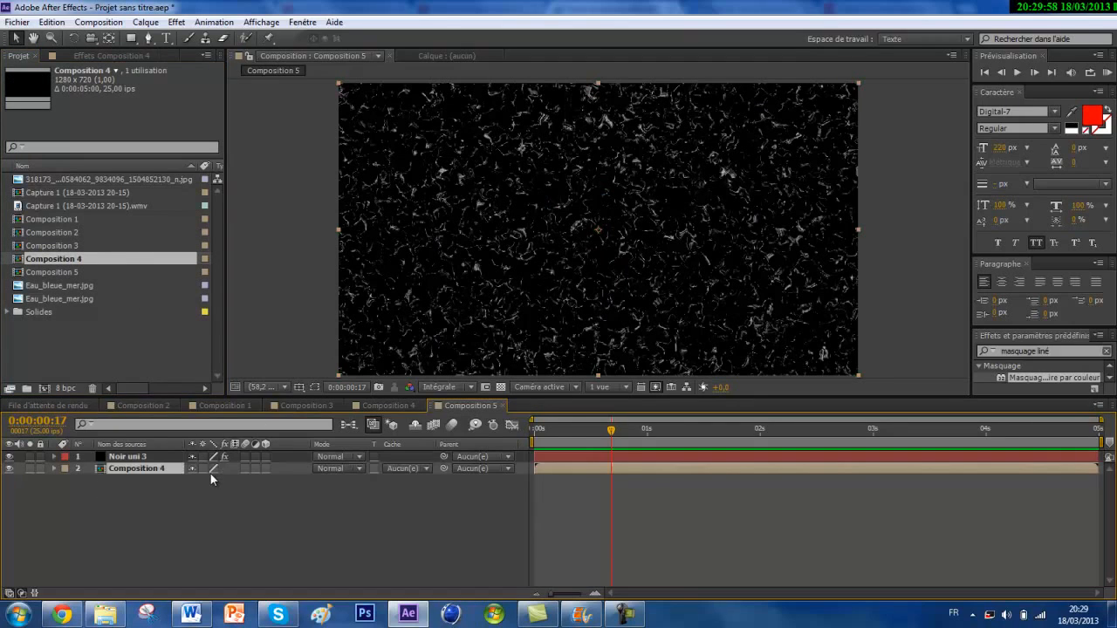
double_click(129, 469)
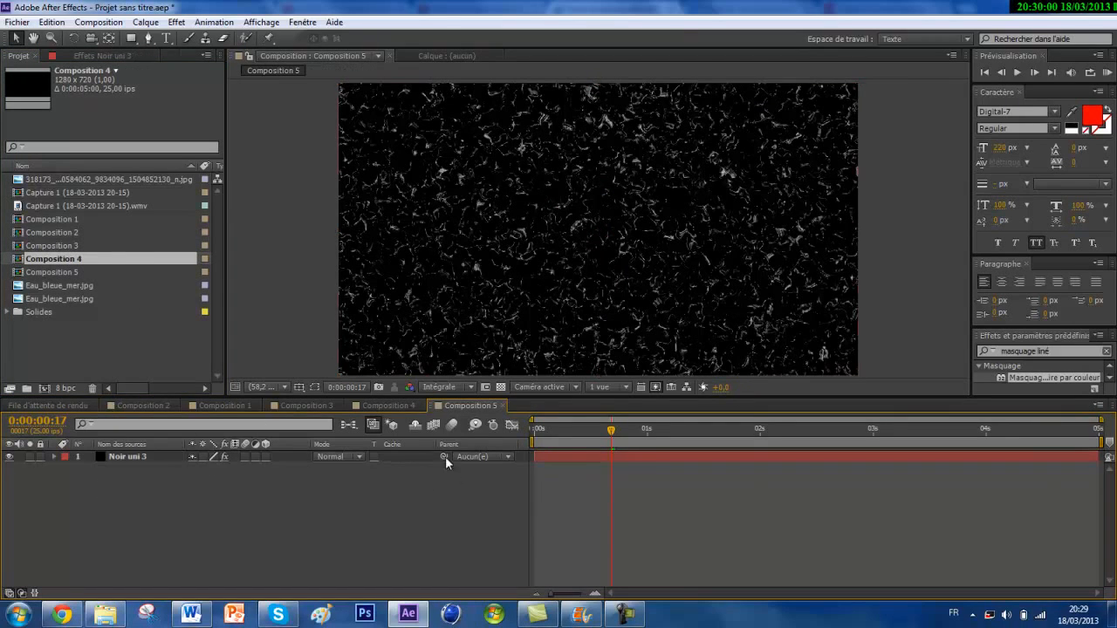
Step: Nest Composition 5 in Composition 4 beneath the sea image, and delete the Eau_bleue_mer.jpg layer
click(151, 488)
drag(103, 273, 150, 494)
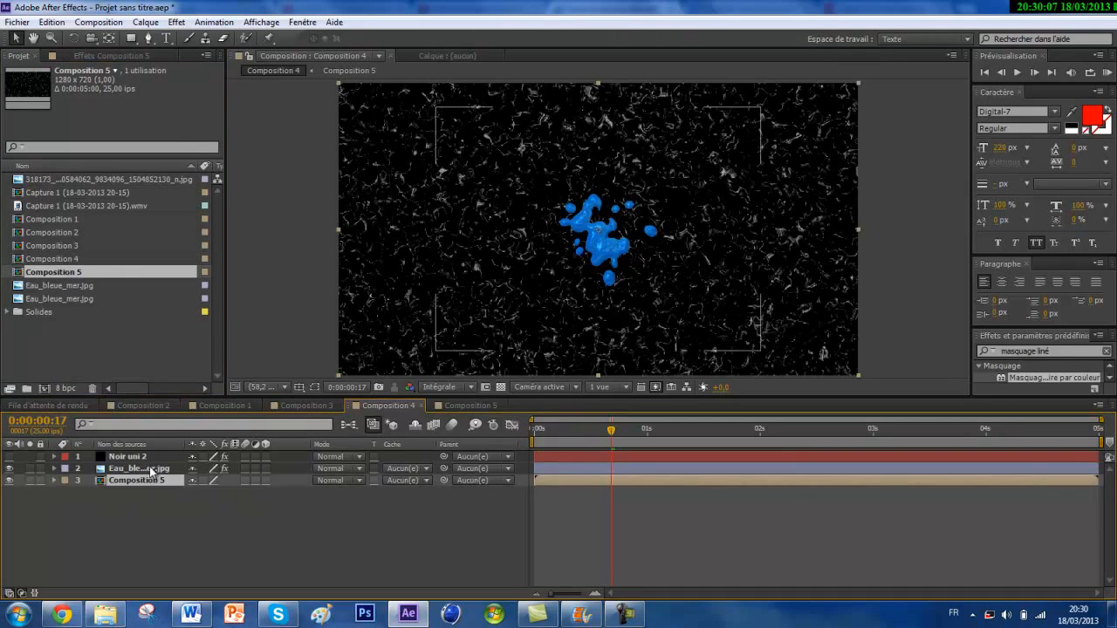
click(151, 468)
key(Delete)
click(150, 457)
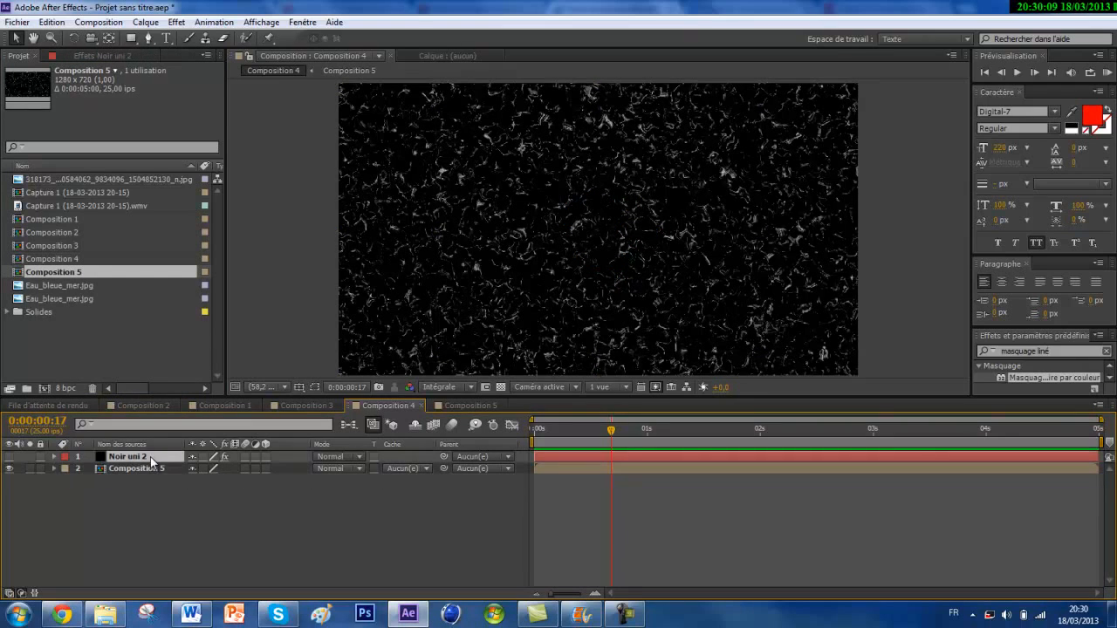
drag(154, 467, 154, 461)
Step: Compare Composition 4 with Composition 5, and play Composition 5 from its start to check the fractal noise
double_click(163, 467)
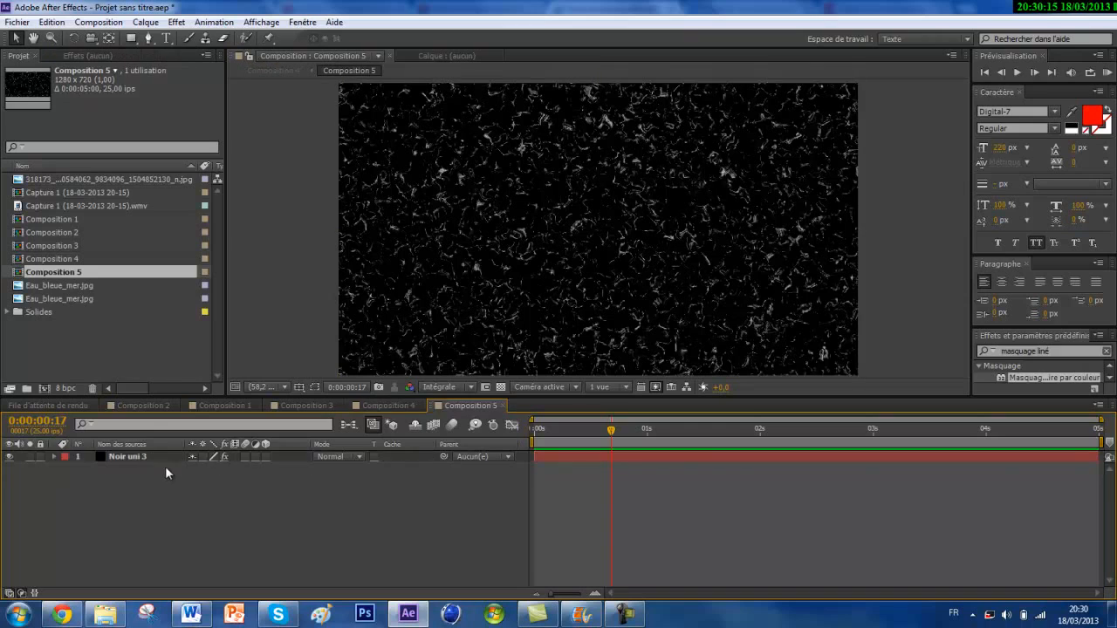
click(388, 405)
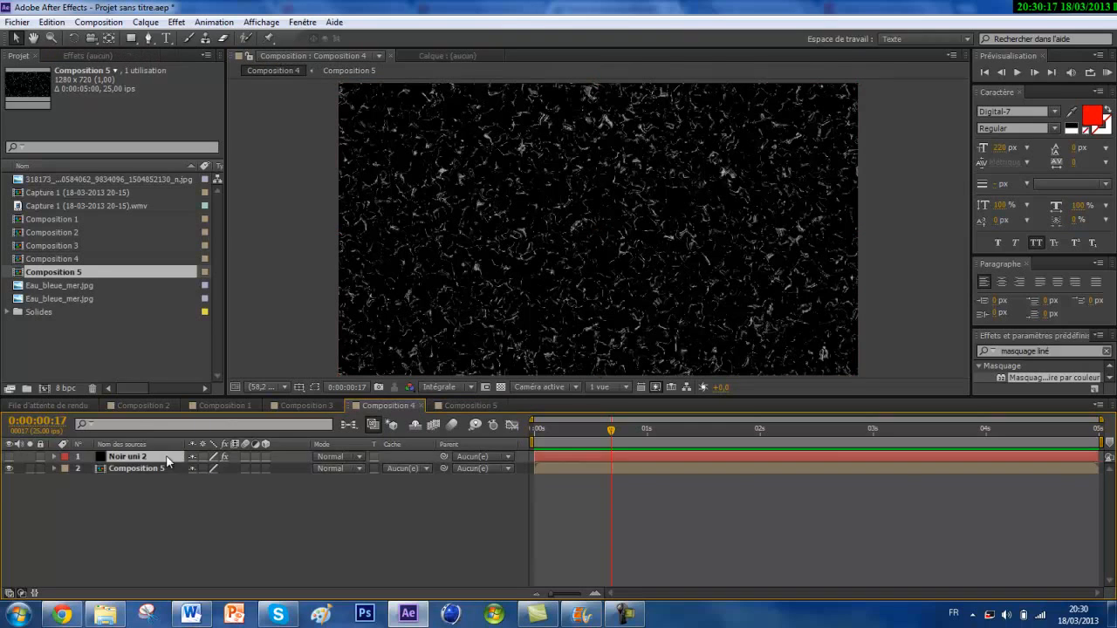
click(438, 406)
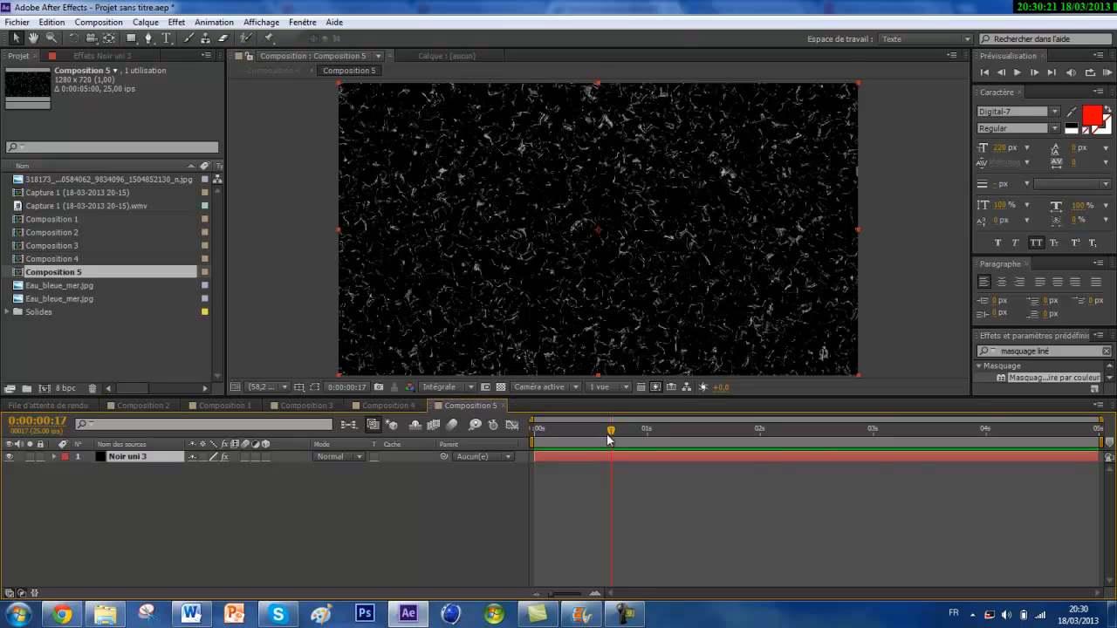
drag(608, 441, 534, 437)
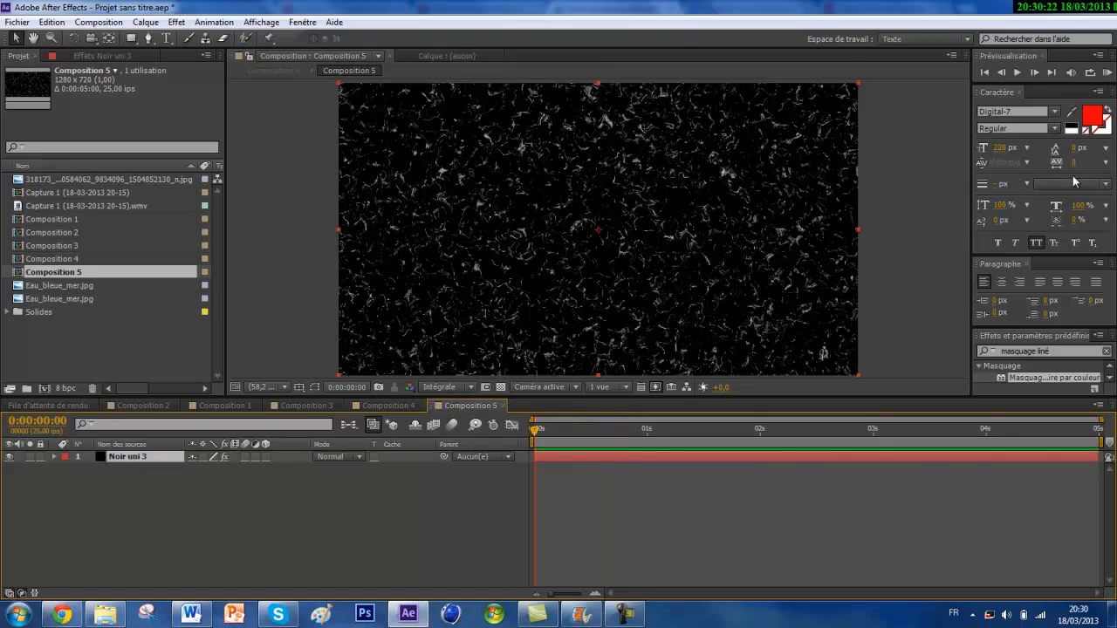
click(980, 73)
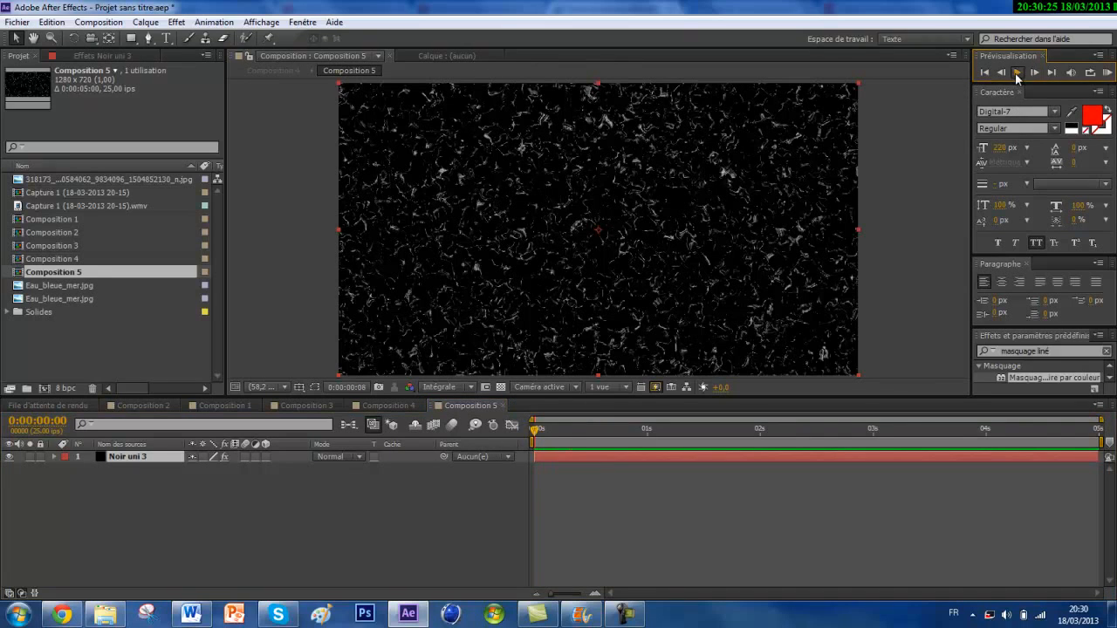
click(1017, 73)
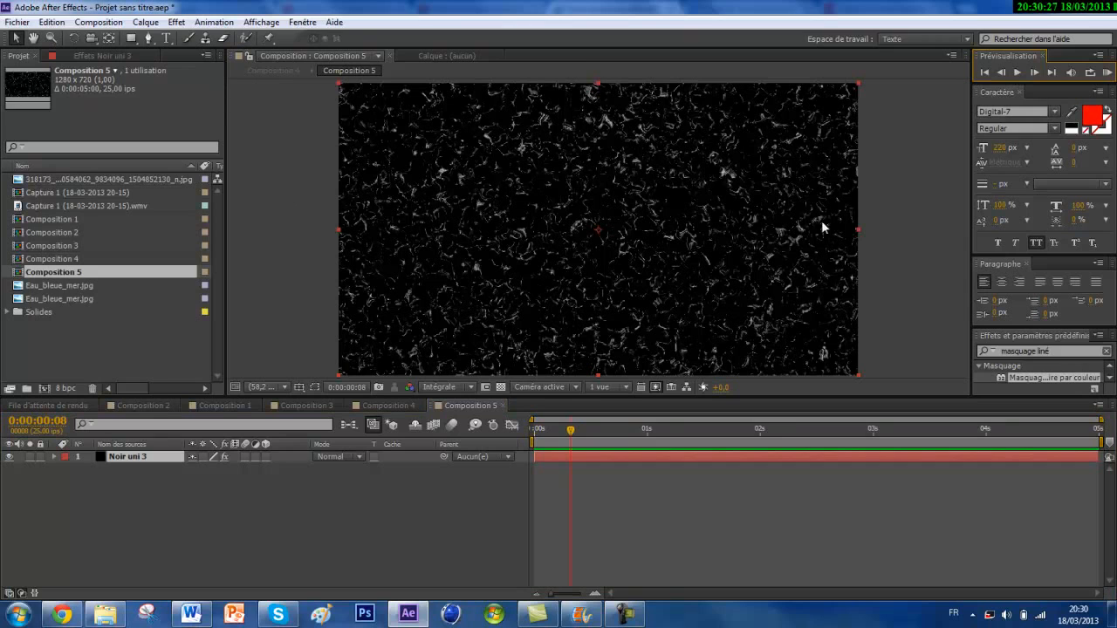
Step: Apply the CC Mr. Mercury simulation effect to the Noir uni 3 layer in Composition 5 and preview it from the first frame
drag(570, 432, 490, 434)
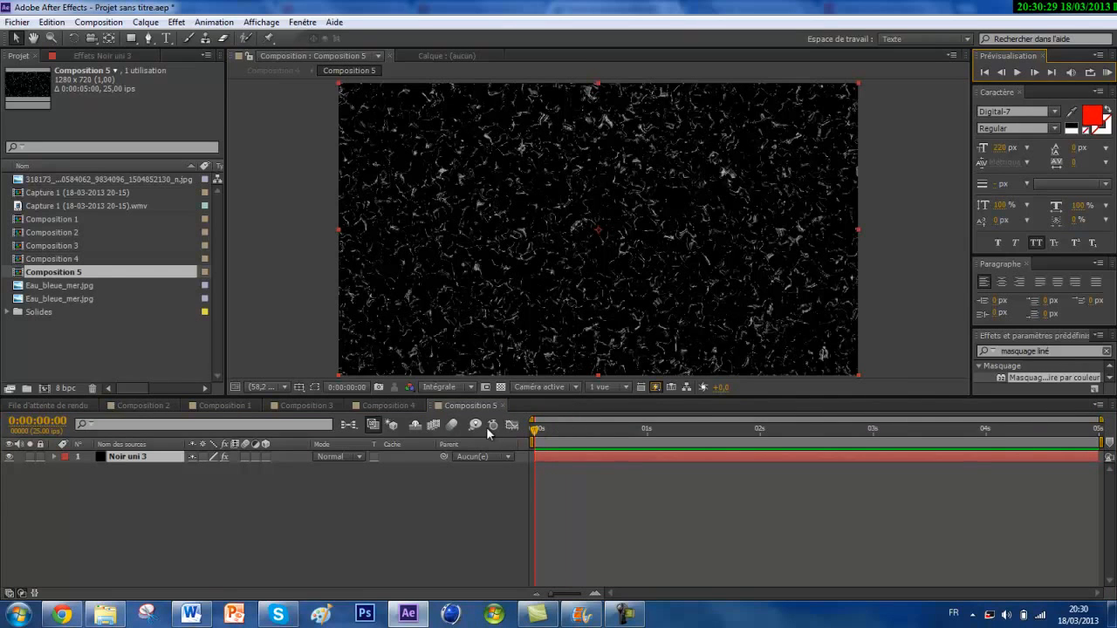
click(202, 21)
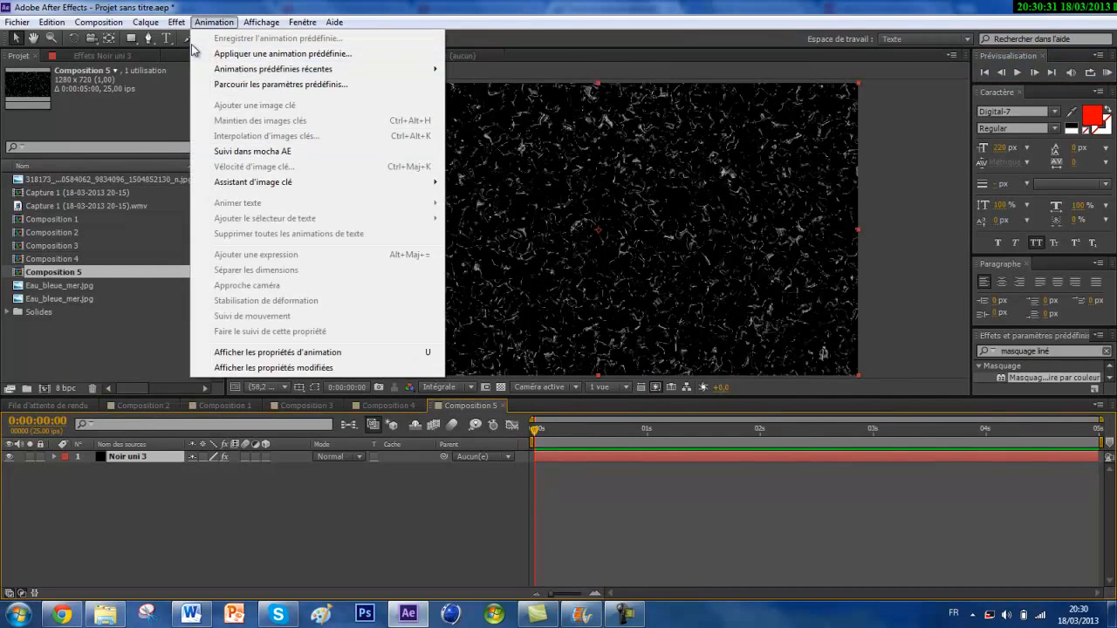
click(177, 21)
click(176, 22)
mouse_move(316, 324)
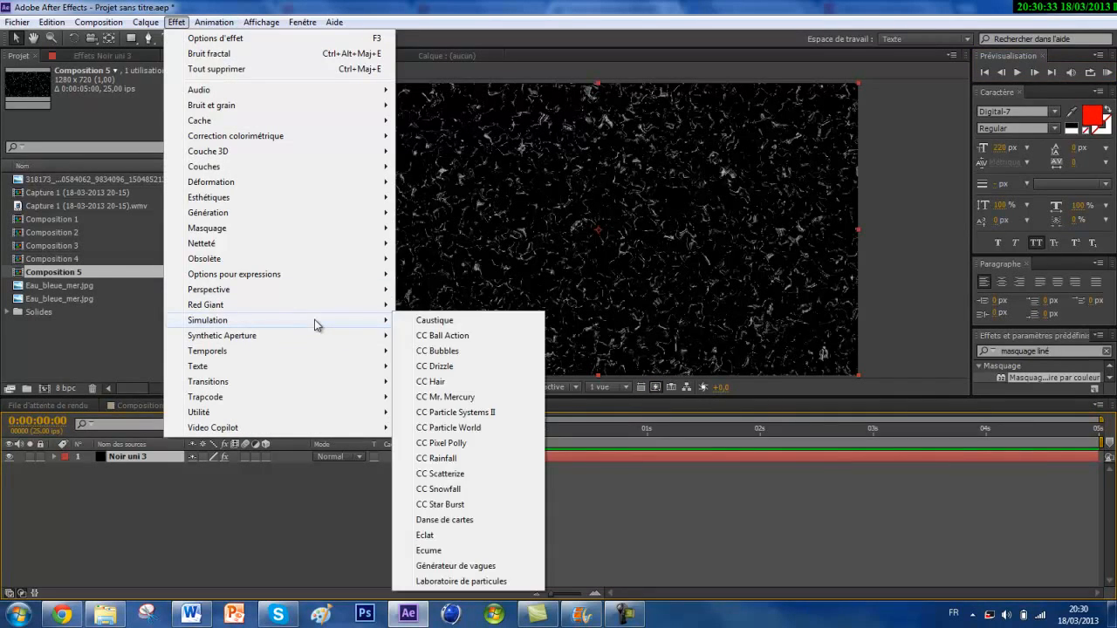
drag(454, 398, 173, 465)
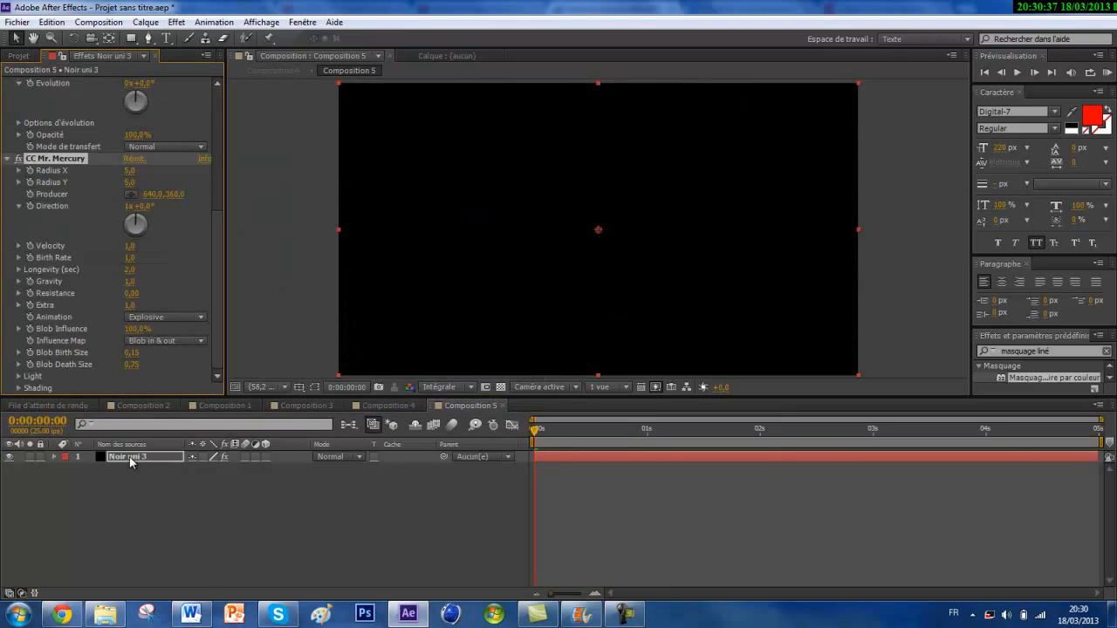
click(984, 73)
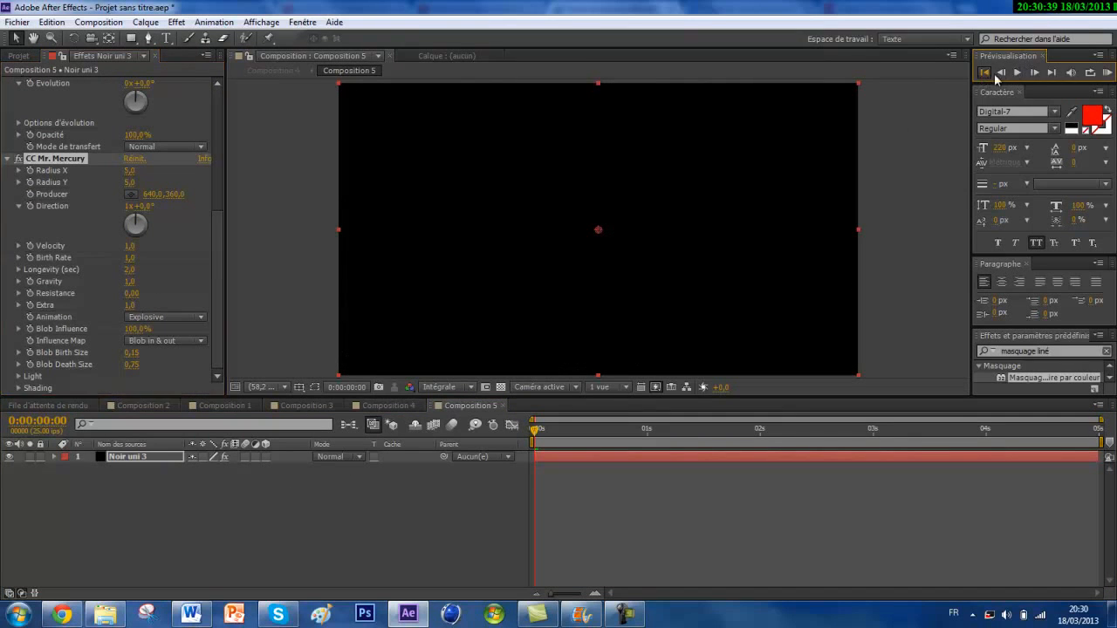
click(1016, 73)
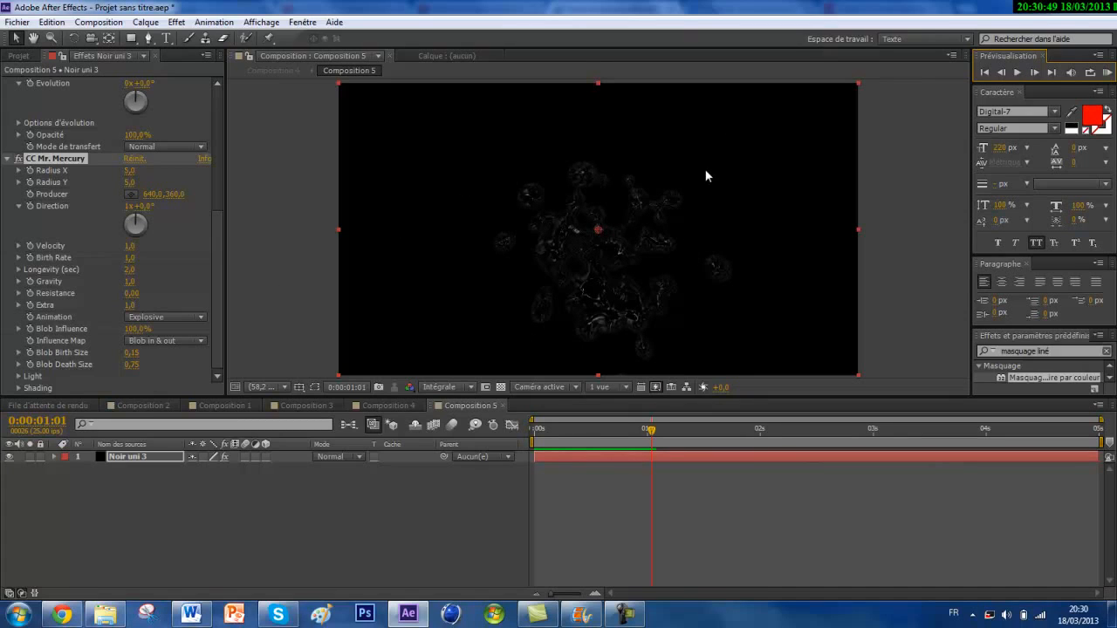
click(1017, 73)
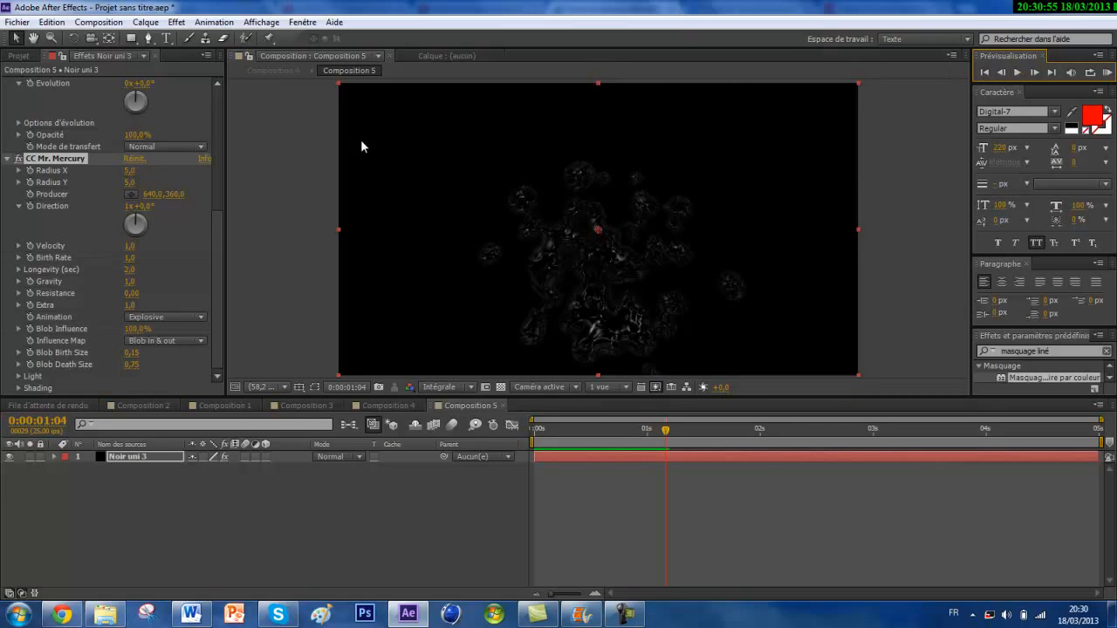
Step: Collapse the Bruit fractal settings, try a larger Radius X and a Radius Y of 41 in CC Mr. Mercury, and undo each
scroll(220, 210, up, 5)
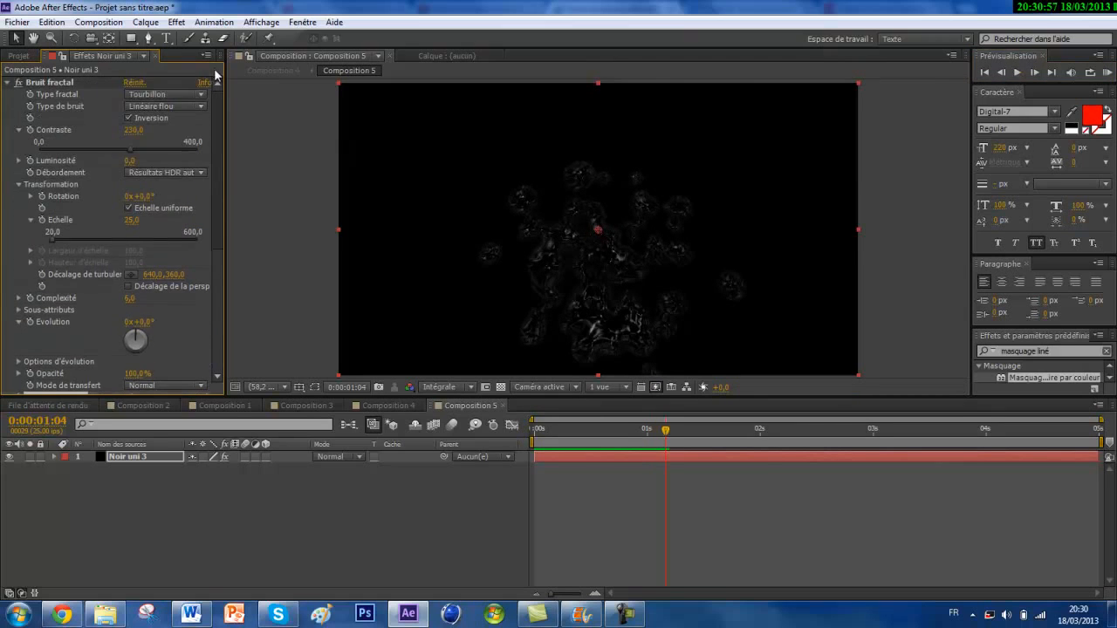
click(8, 83)
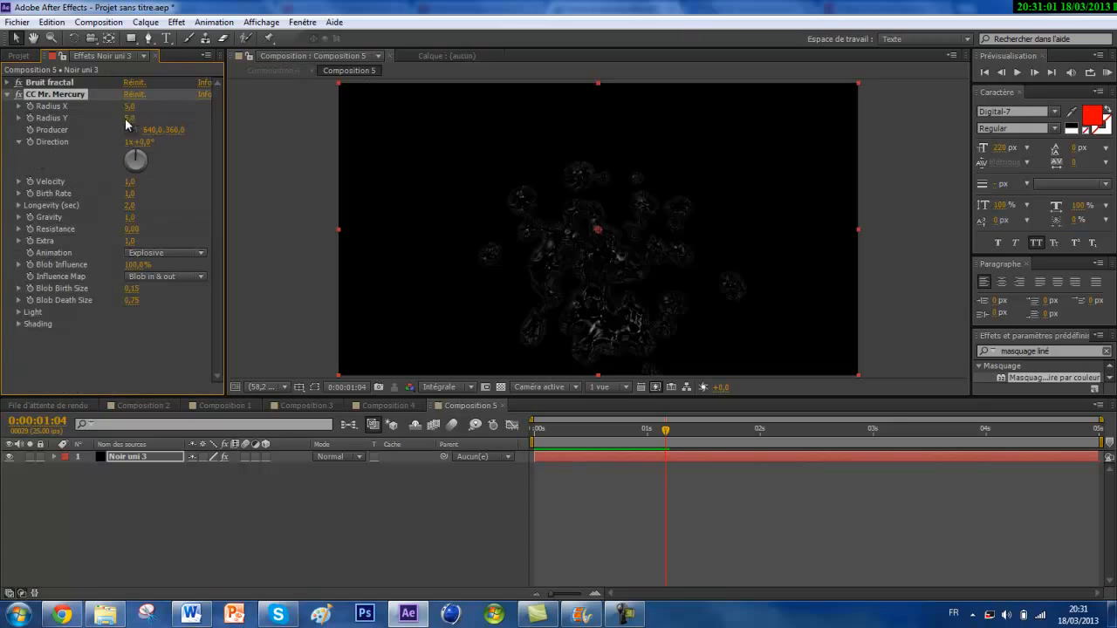
mouse_move(129, 106)
mouse_down()
mouse_move(178, 117)
mouse_move(128, 120)
mouse_up()
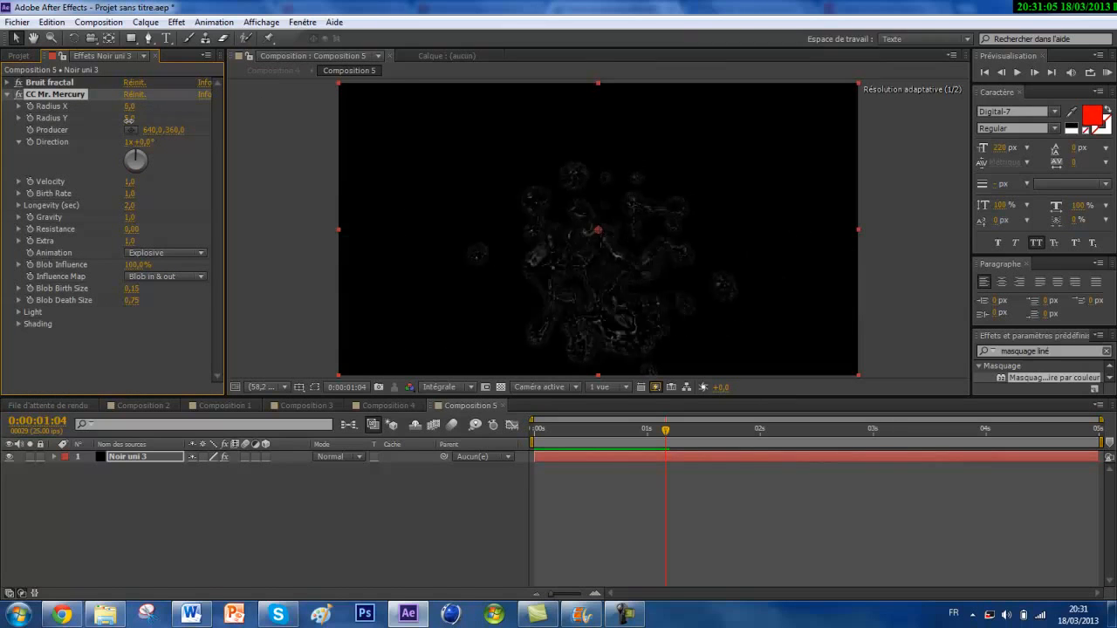
key(ctrl+z)
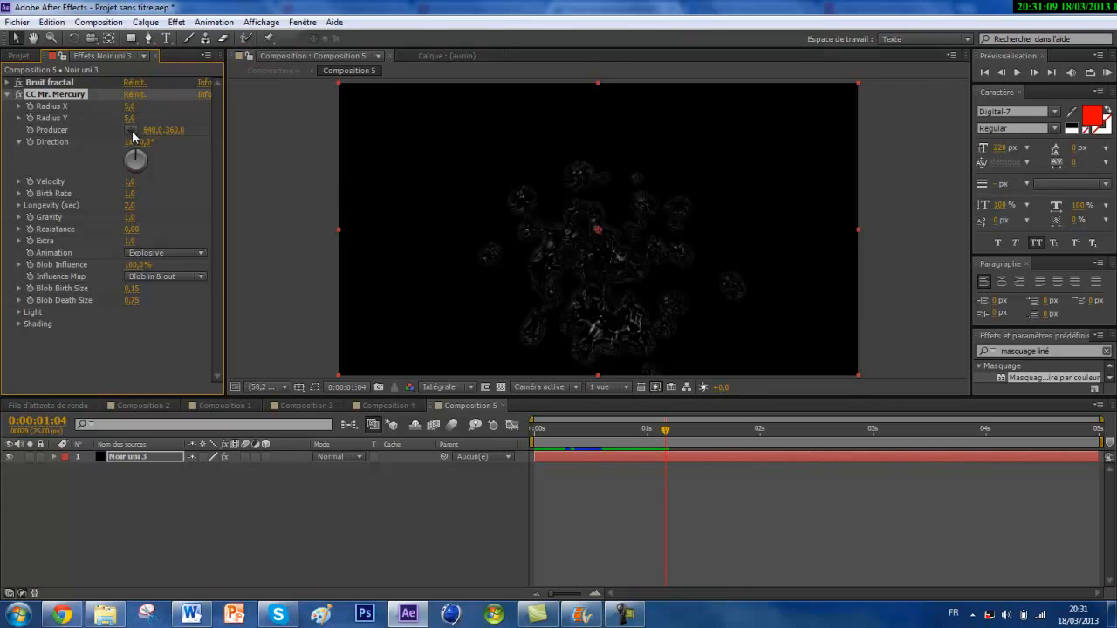
mouse_move(135, 117)
mouse_down()
mouse_move(183, 119)
mouse_move(153, 112)
mouse_up()
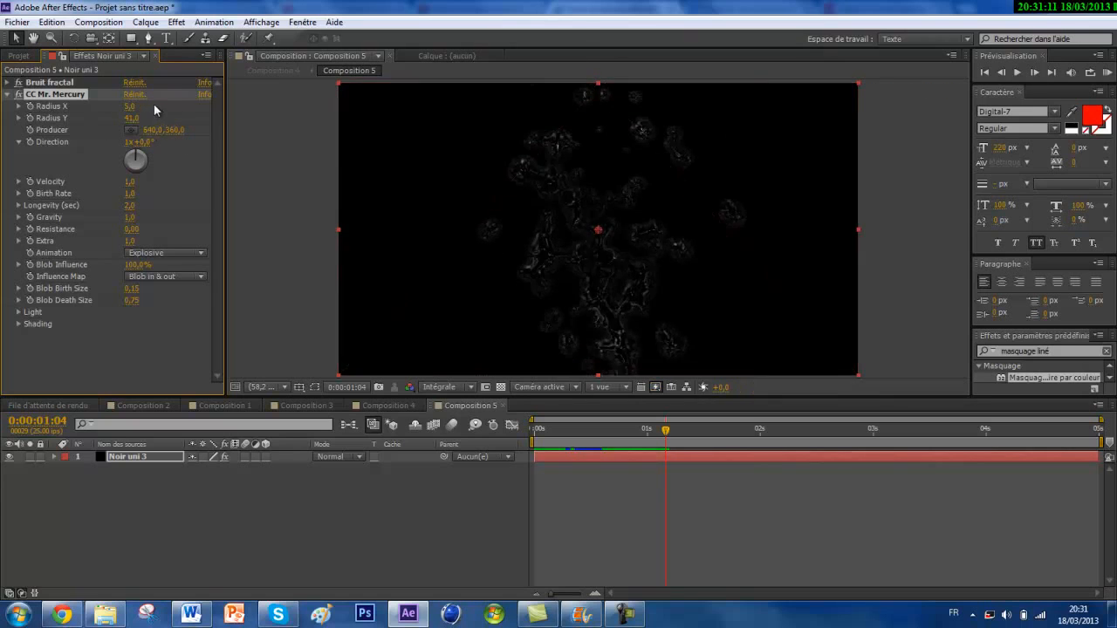
key(ctrl+z)
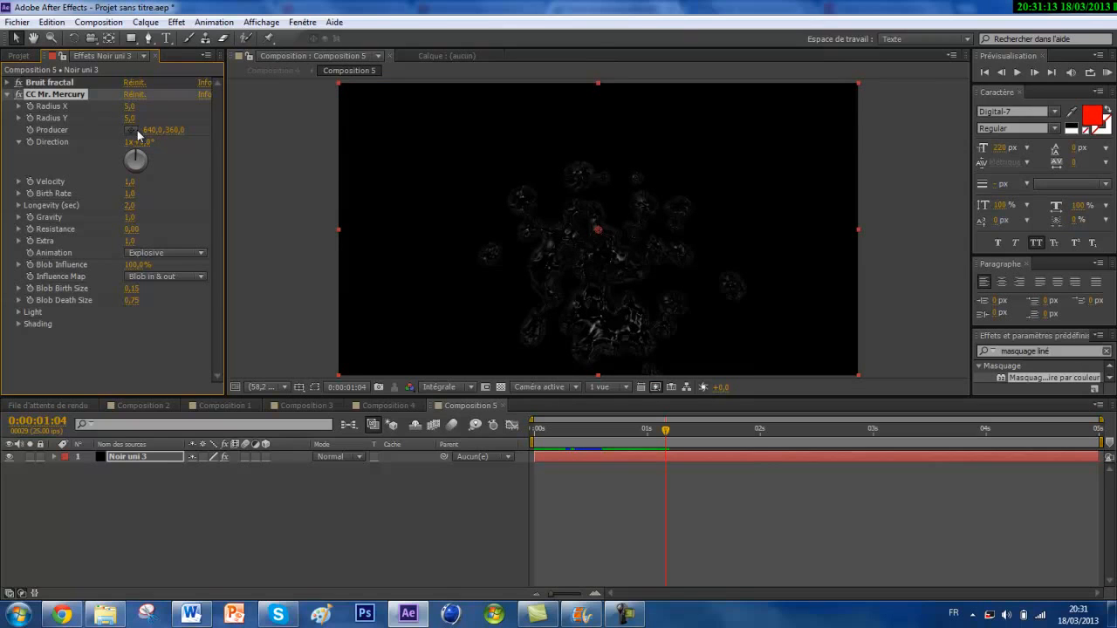
Step: Try placing the CC Mr. Mercury Producer point near the image's upper-left corner, and undo it
click(137, 130)
click(398, 114)
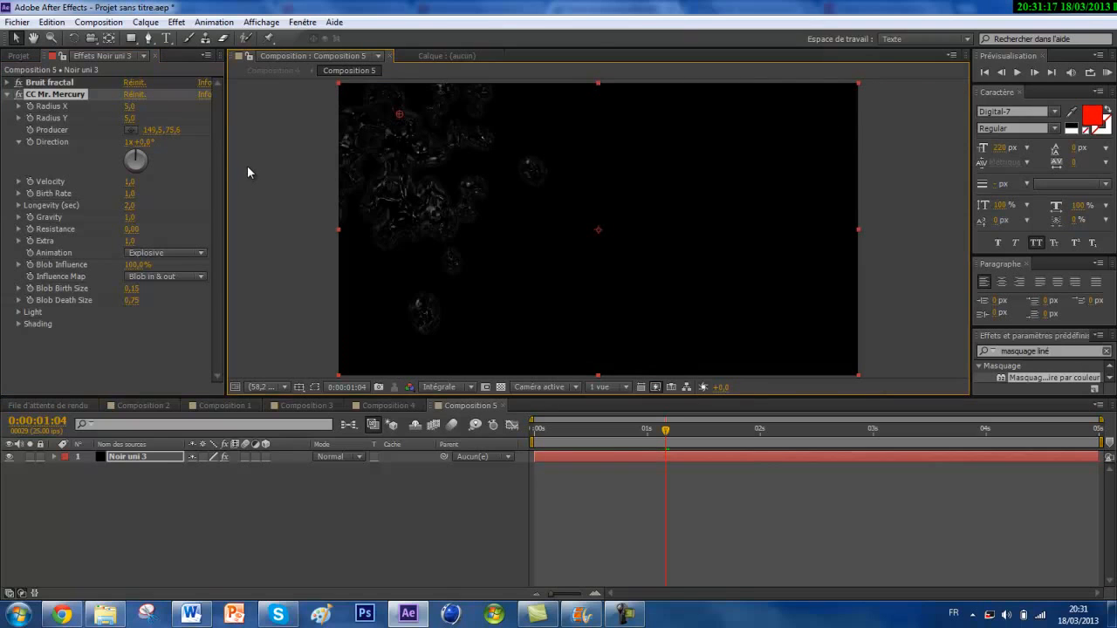
key(ctrl+z)
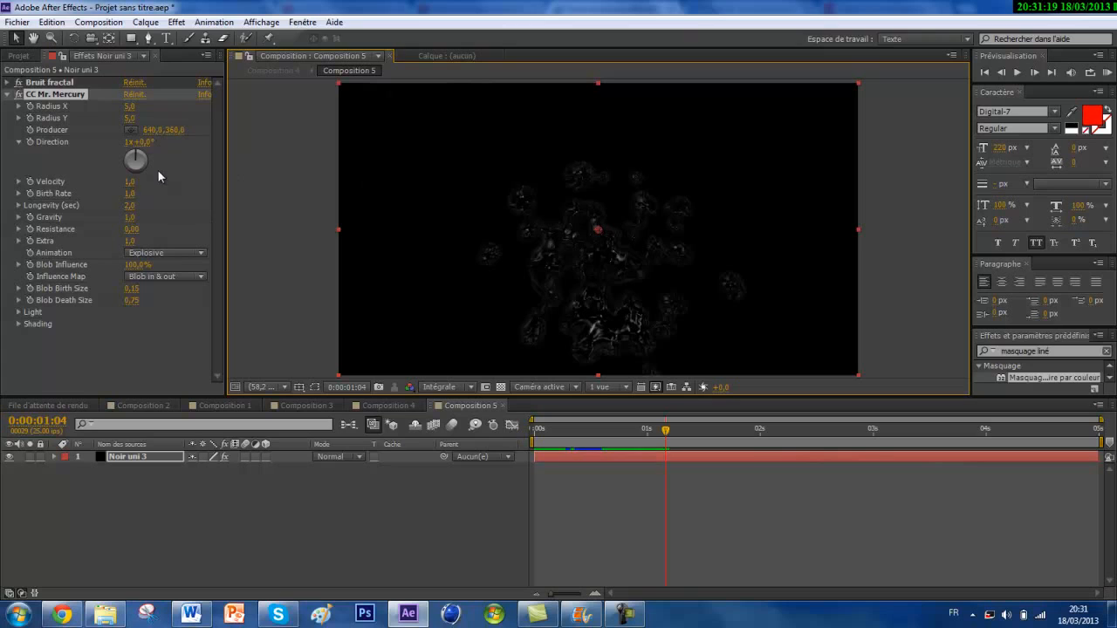
Step: Try a CC Mr. Mercury Direction of 1x+181°, preview it from the first frame, and undo the change
drag(137, 162, 135, 171)
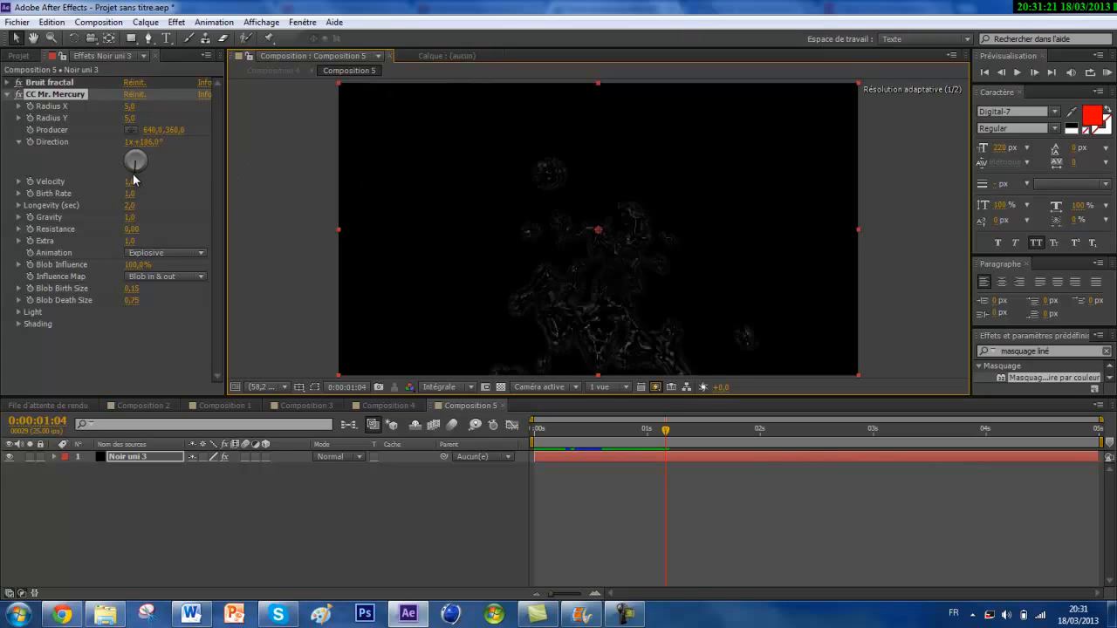
click(985, 73)
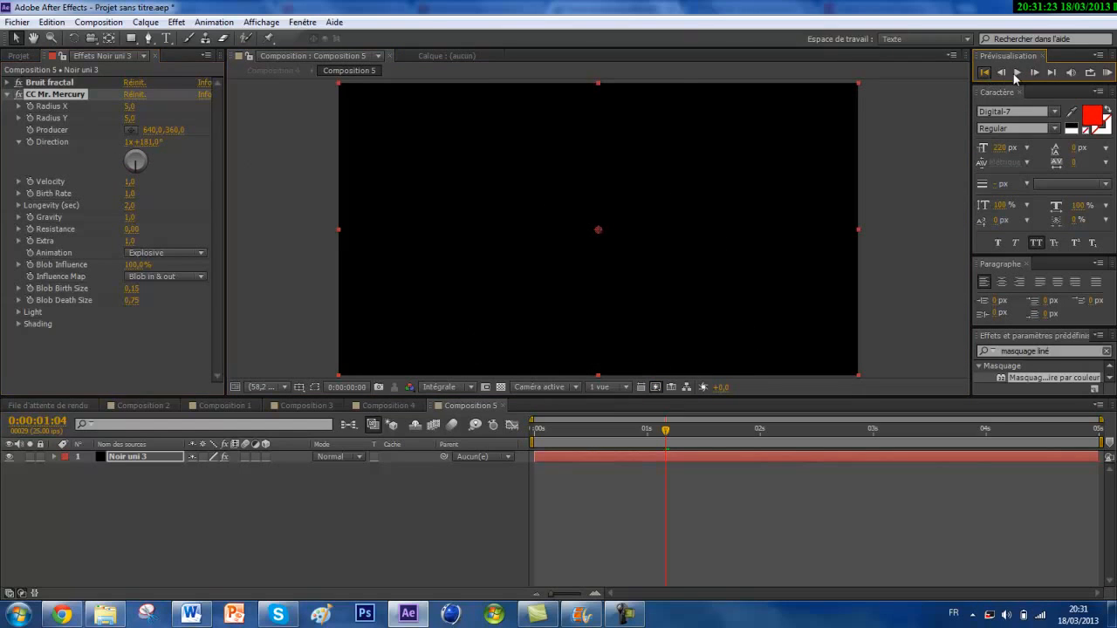
click(1017, 74)
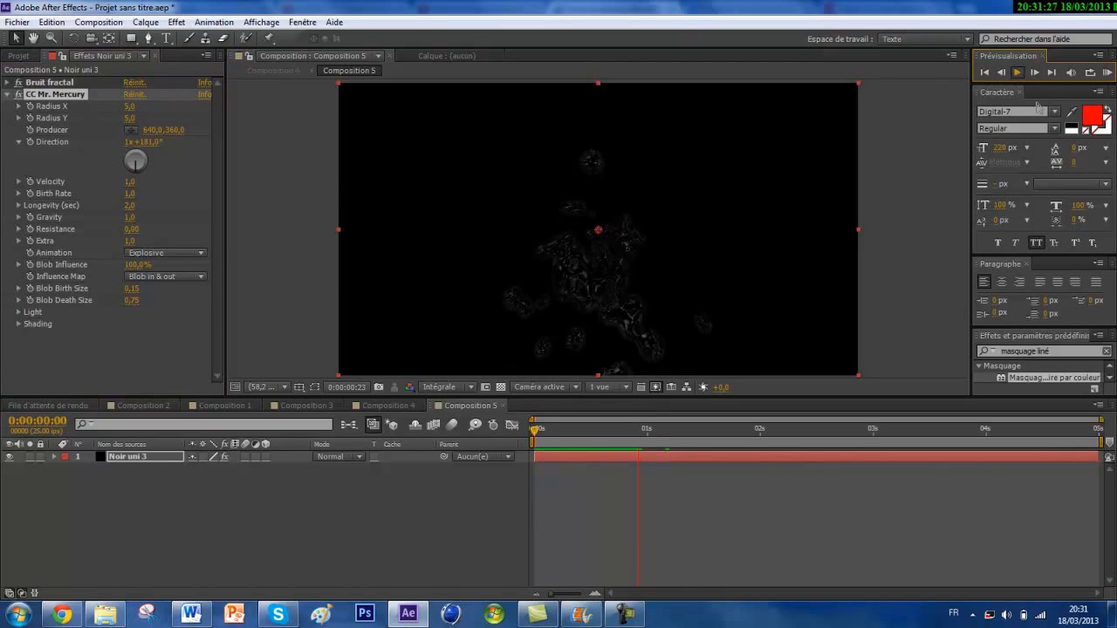
click(1001, 73)
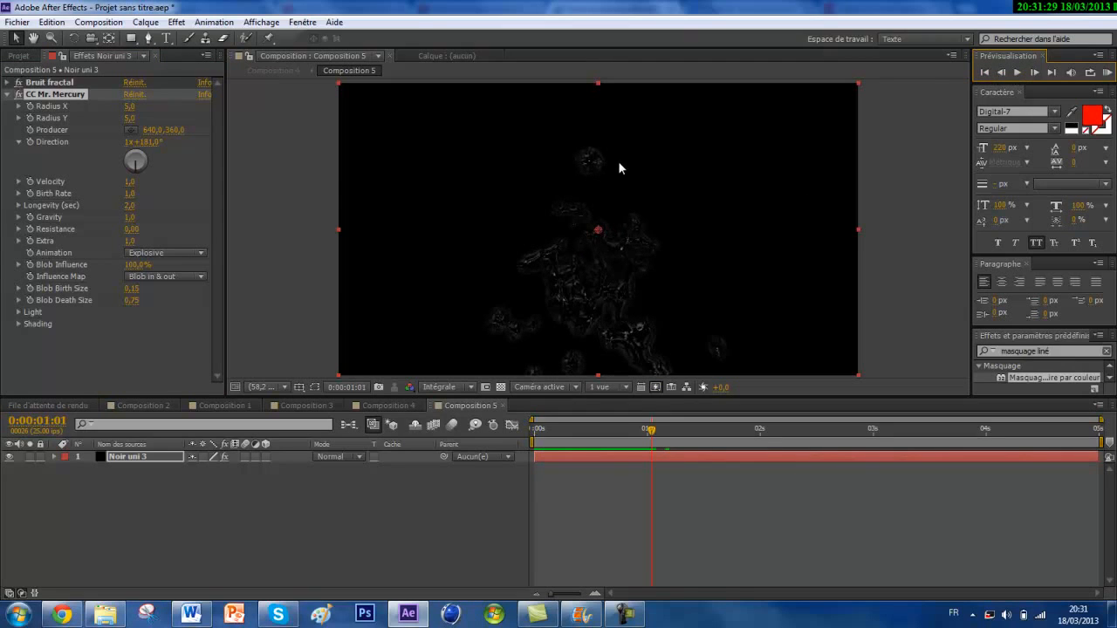
key(ctrl+z)
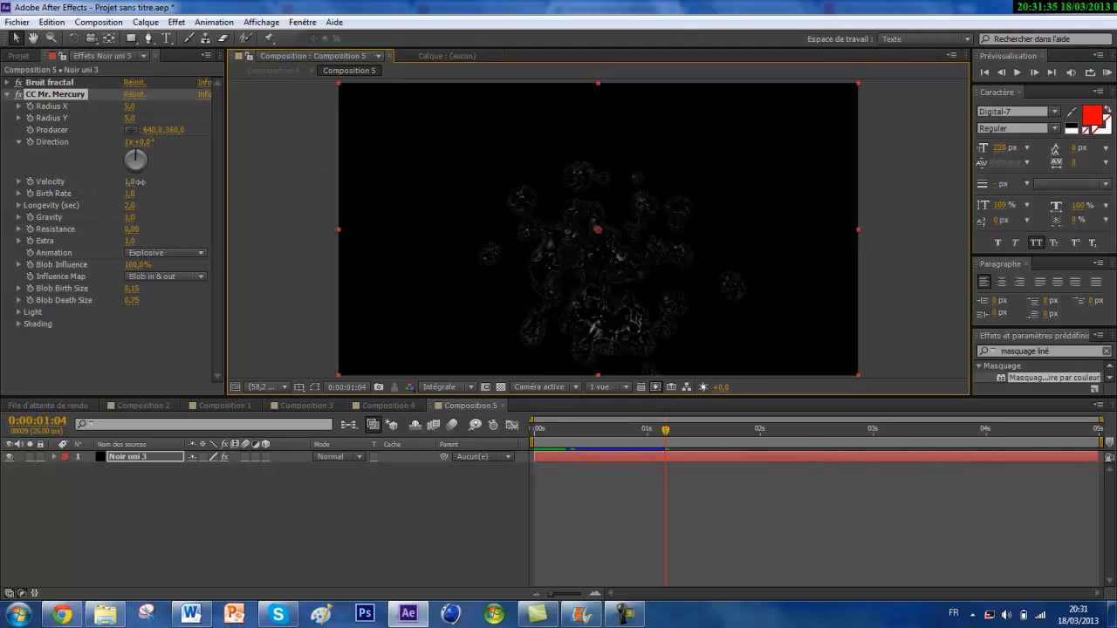
Step: Try a CC Mr. Mercury Velocity of 1.9, preview it from the first frame, and undo the change
drag(140, 181, 185, 182)
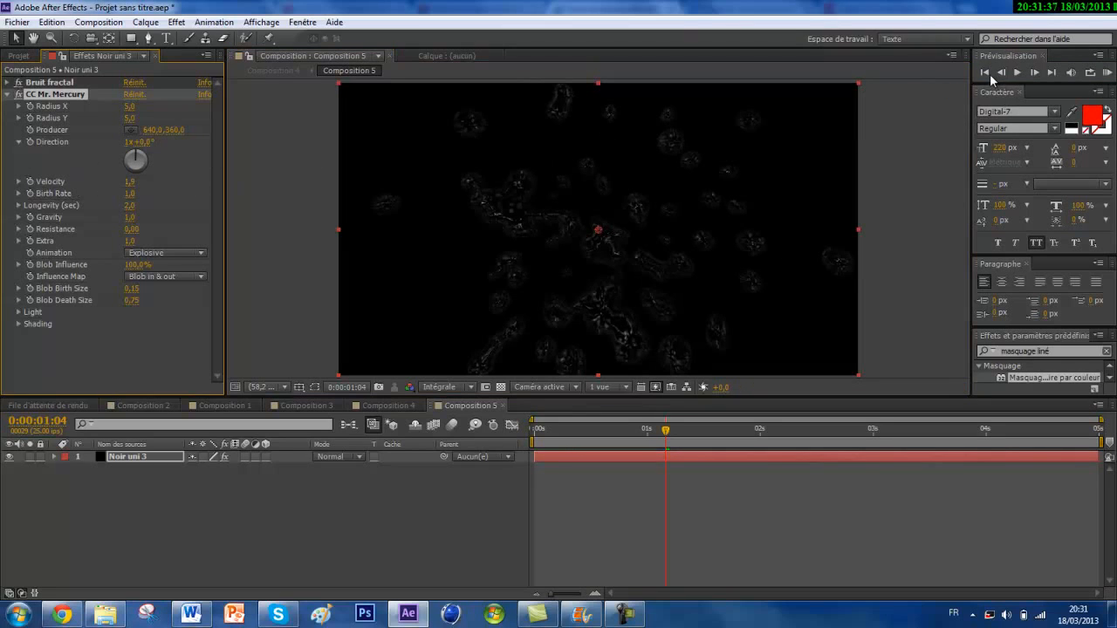
click(986, 73)
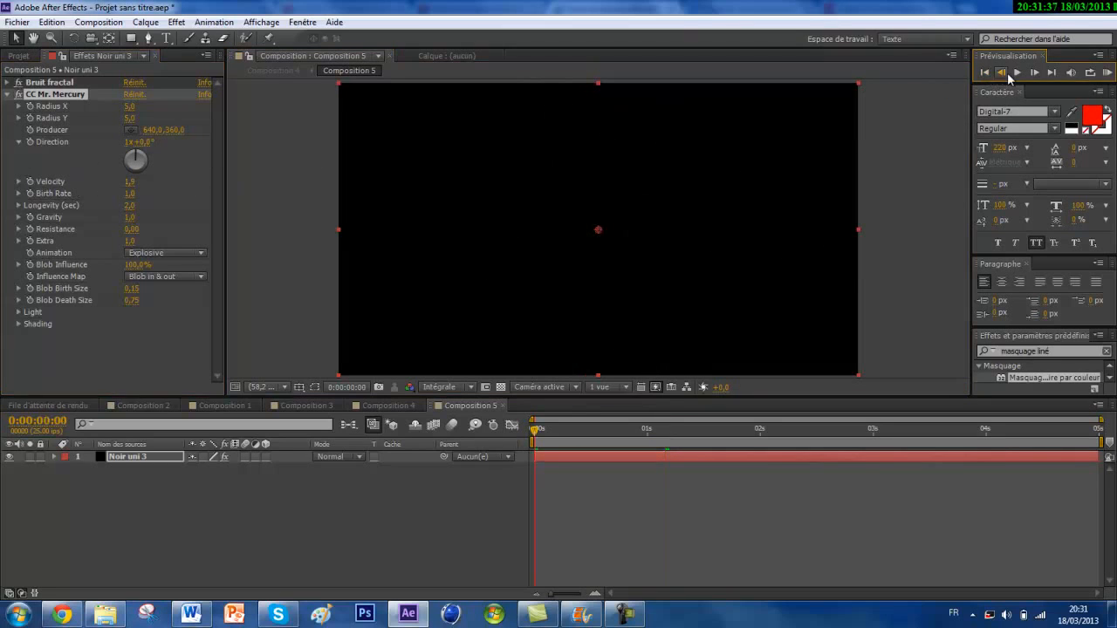
click(1016, 73)
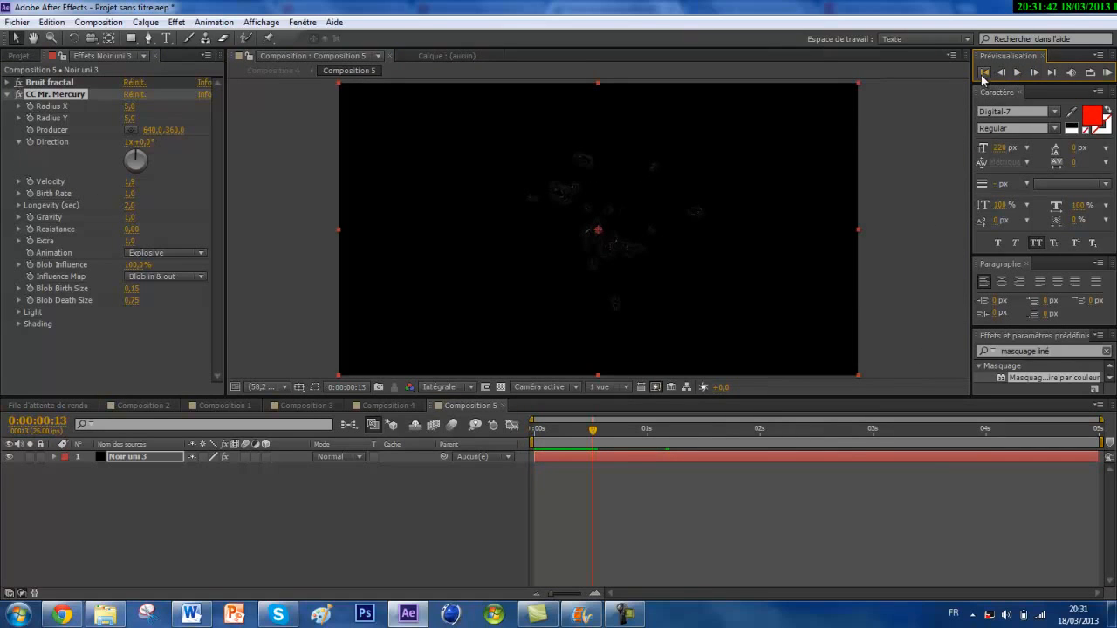
click(984, 72)
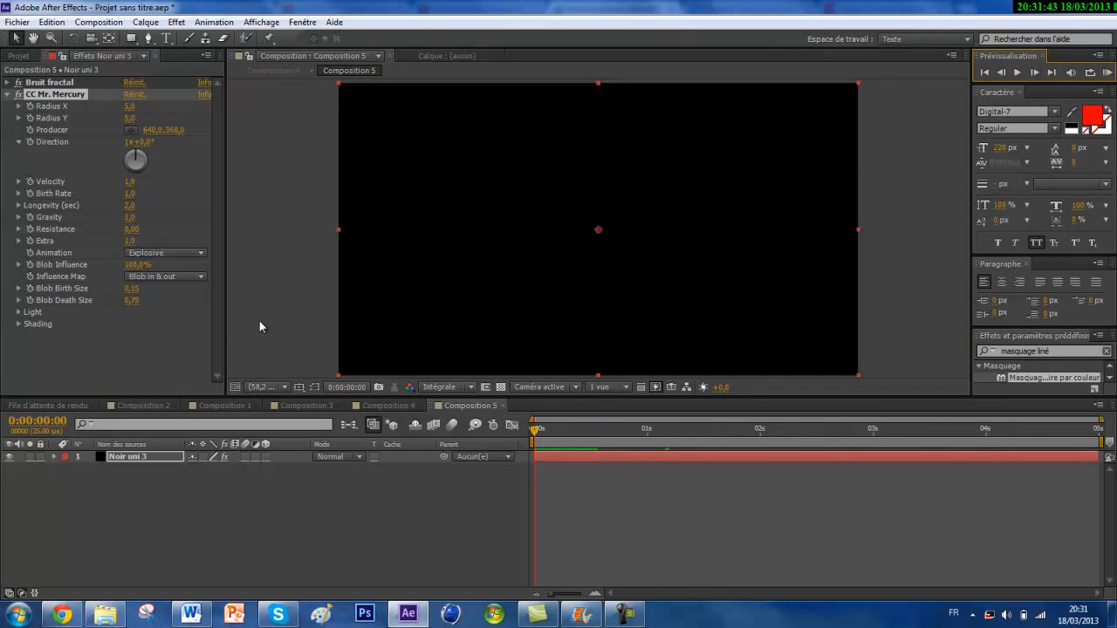
key(space)
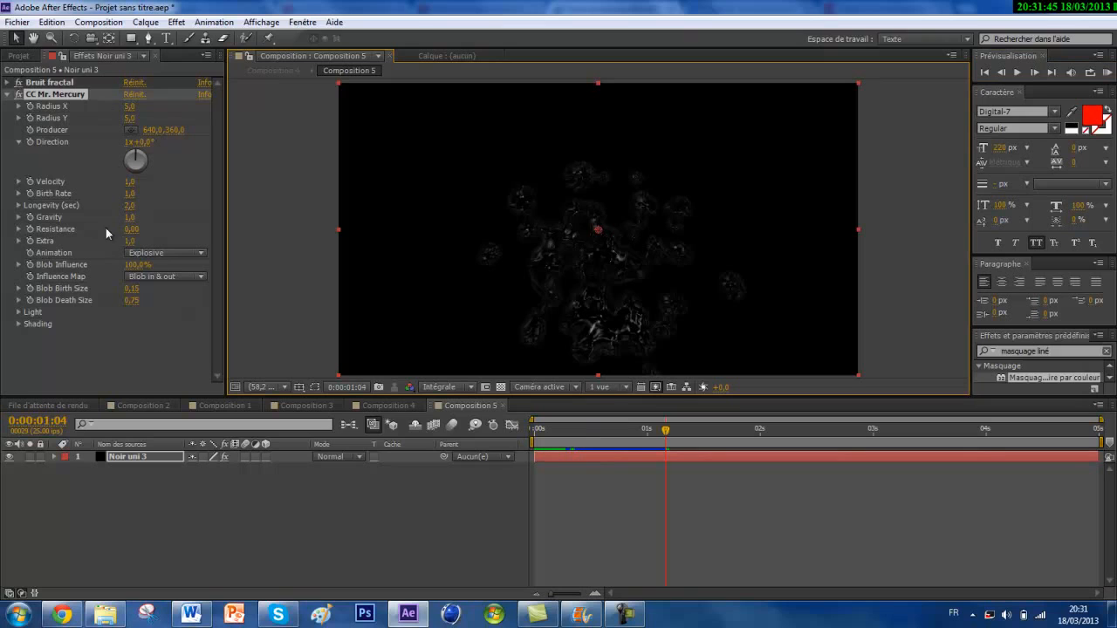
Step: Expand the Light settings of CC Mr. Mercury and set the Light Color to red, FF0000
click(18, 316)
scroll(138, 365, down, 1)
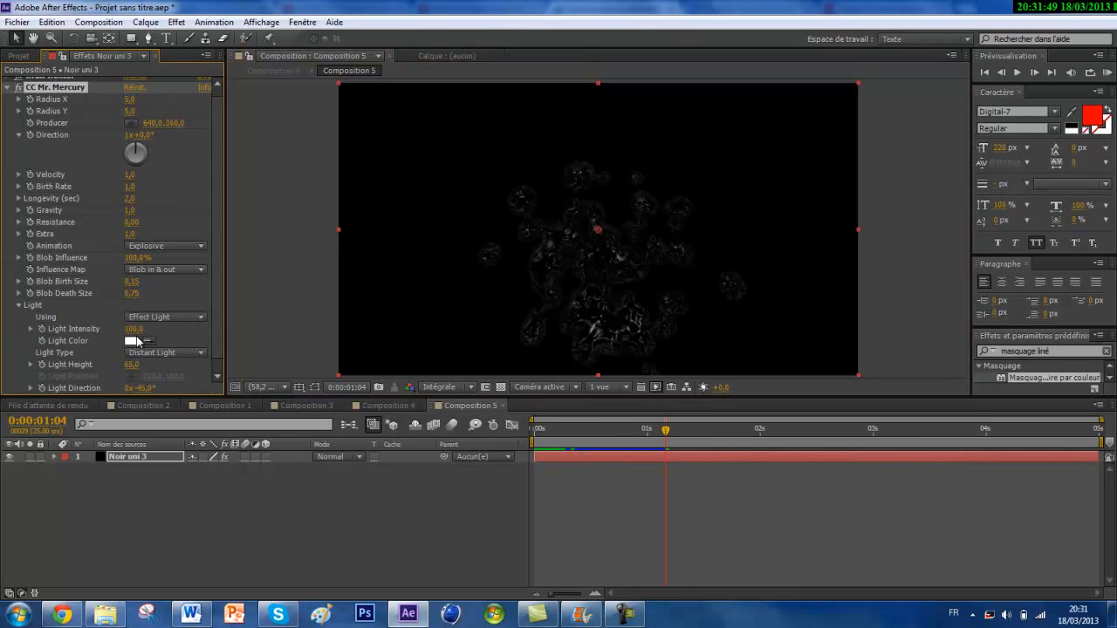
click(133, 340)
click(528, 488)
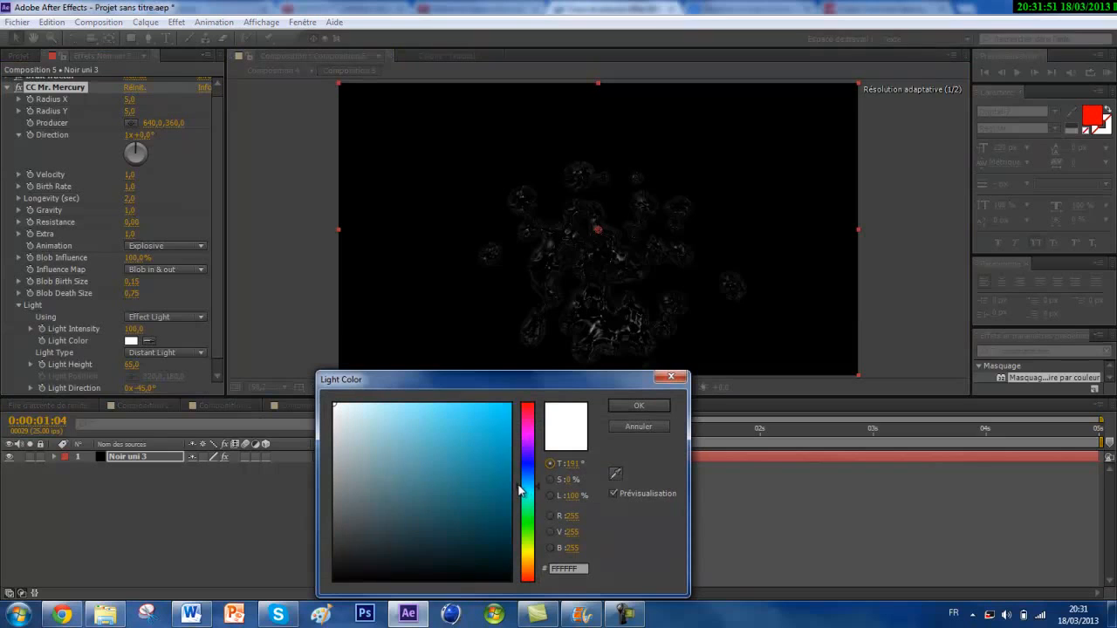
drag(503, 475, 526, 385)
click(529, 429)
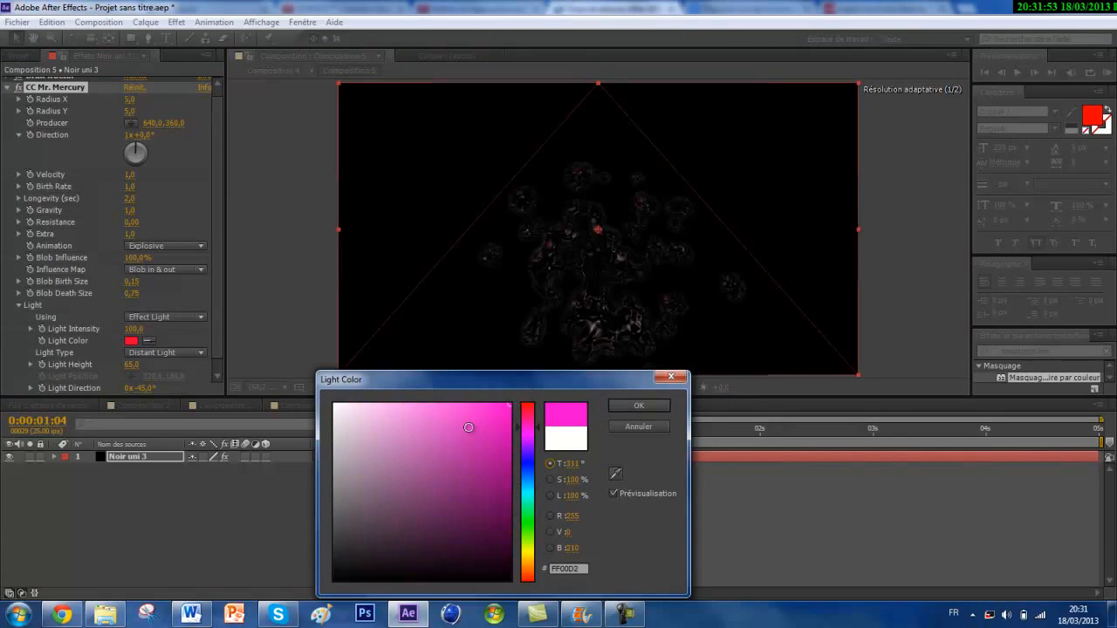
drag(529, 443, 529, 385)
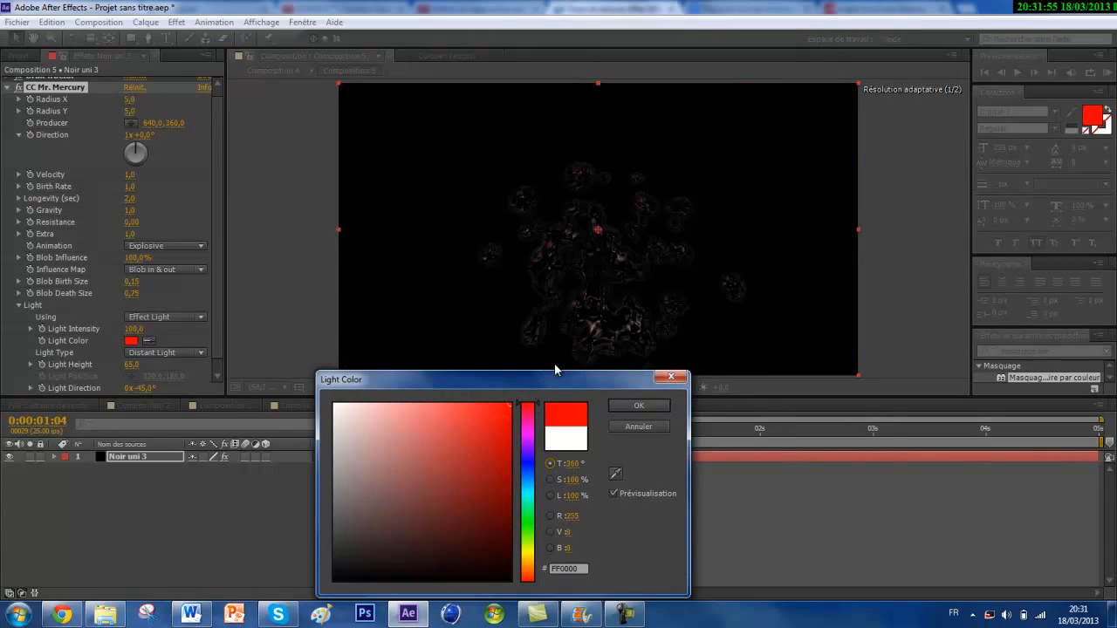
click(627, 405)
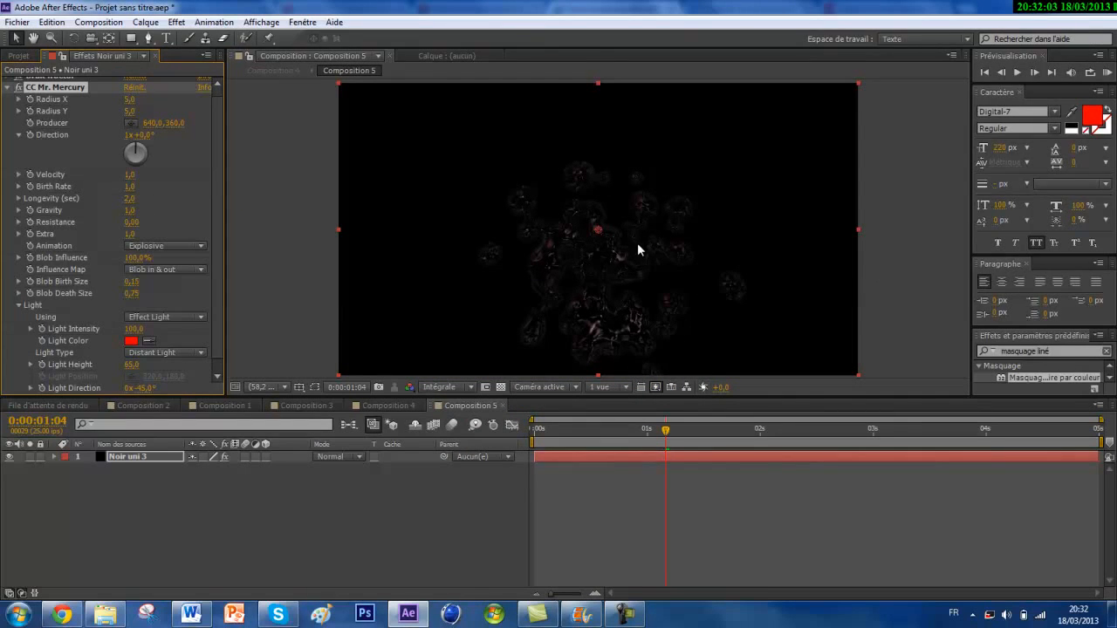
Step: Inspect the red highlights at 400 % magnification, restore the fitted view, and set the Light Height to 100
click(277, 387)
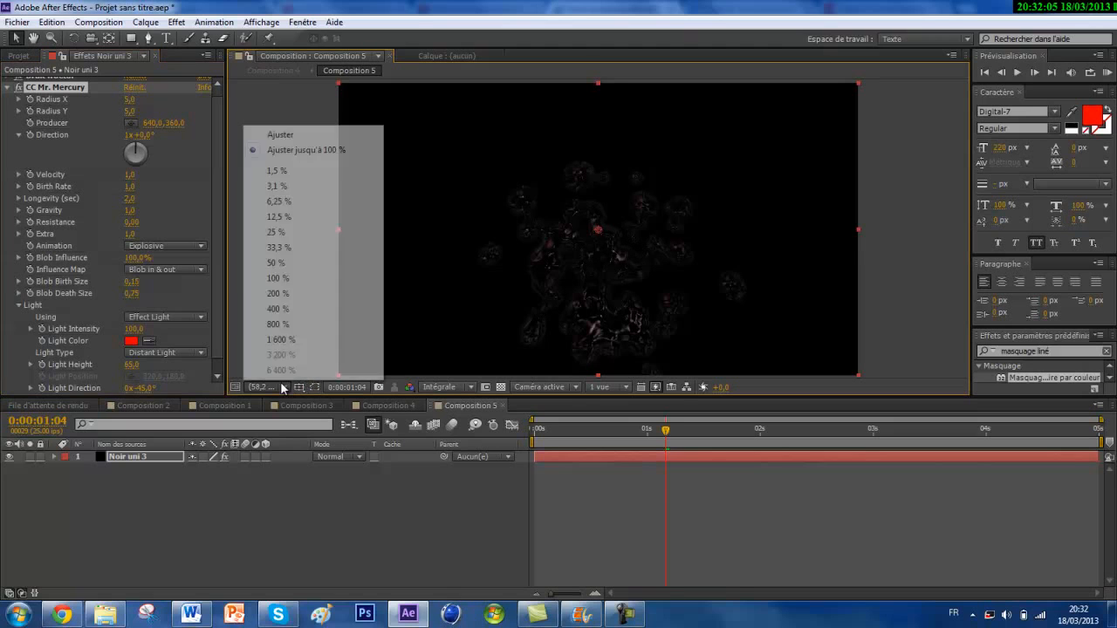
click(320, 310)
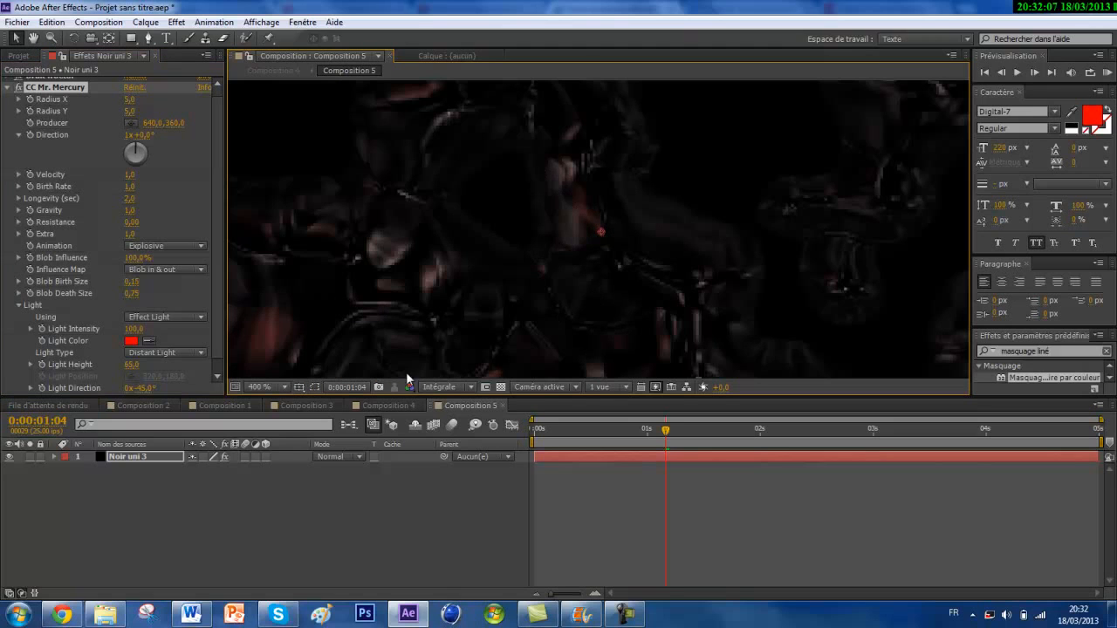
click(259, 389)
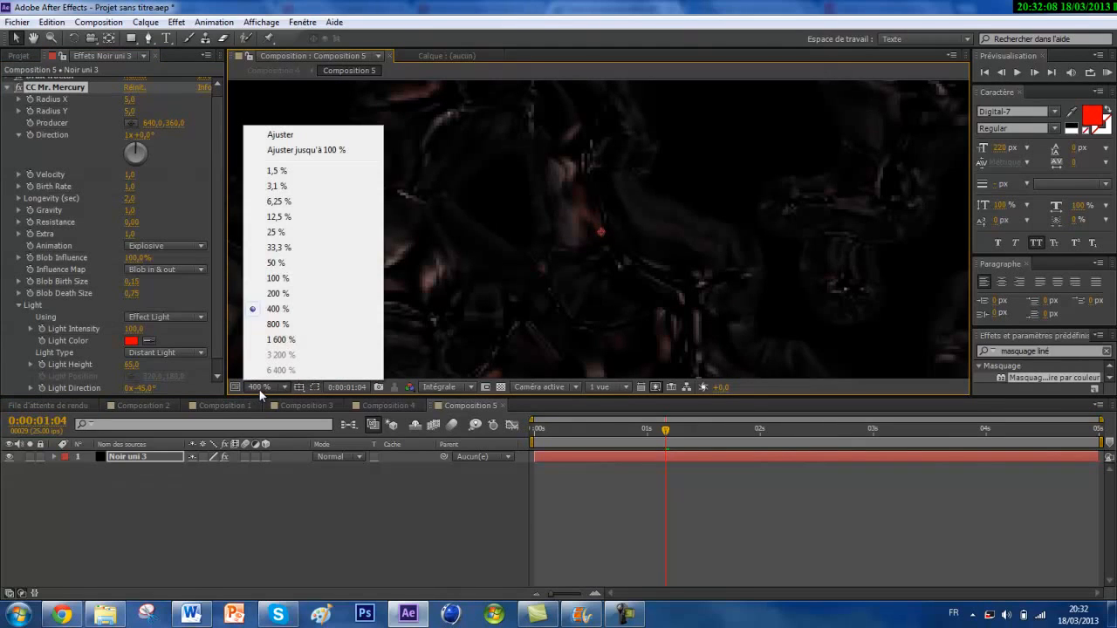
click(299, 150)
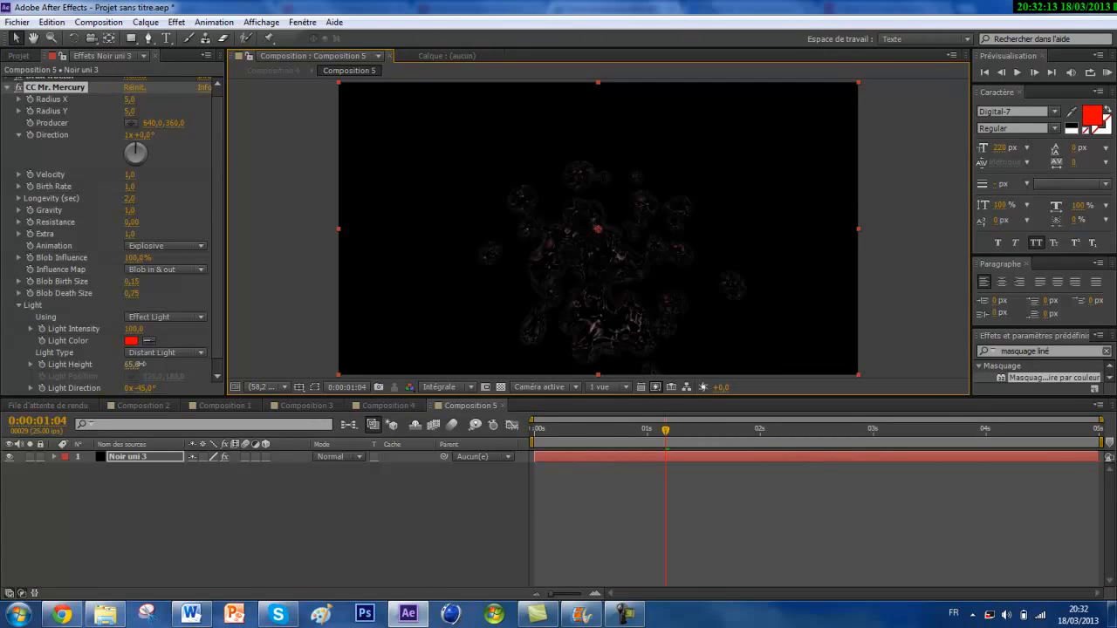
drag(140, 365, 228, 362)
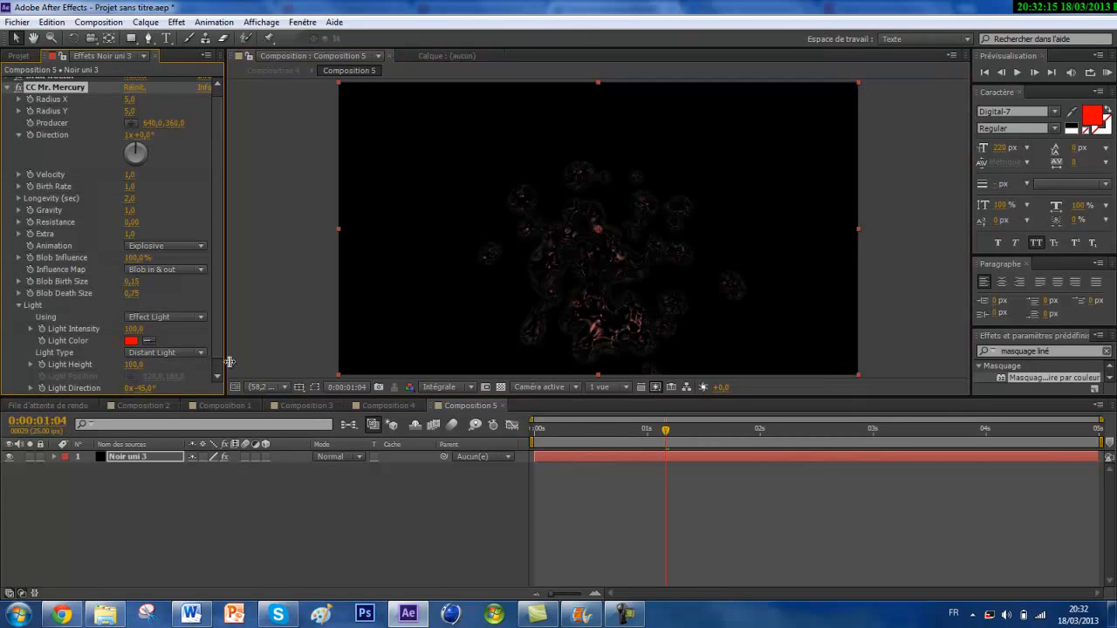
Step: Undo the last Light Height change of CC Mr. Mercury and return the composition to its first frame
key(ctrl+z)
click(150, 246)
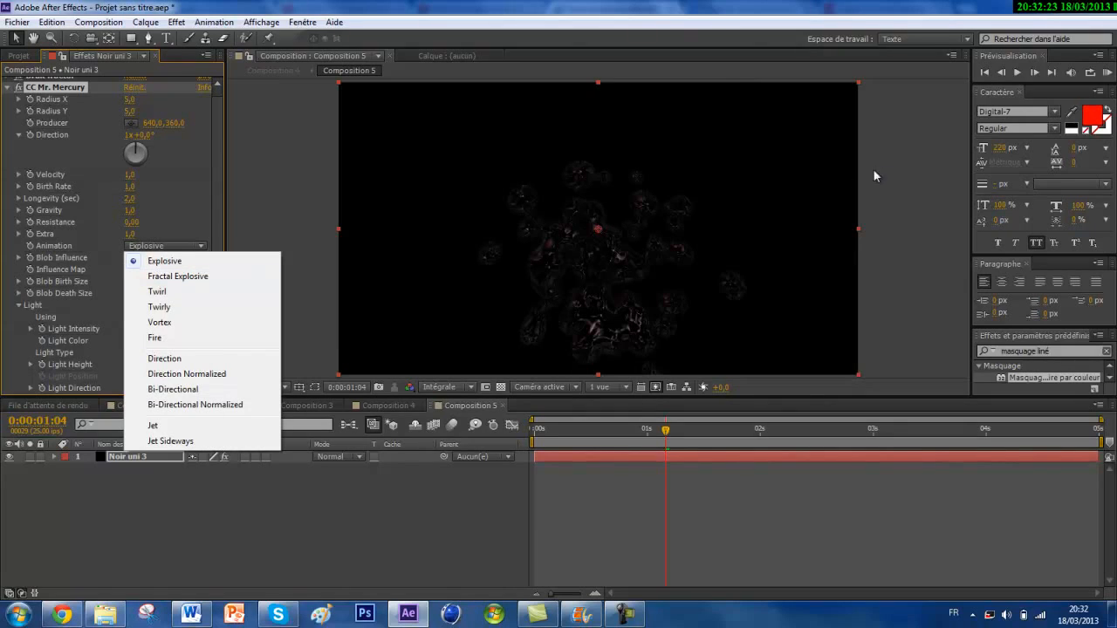
click(975, 84)
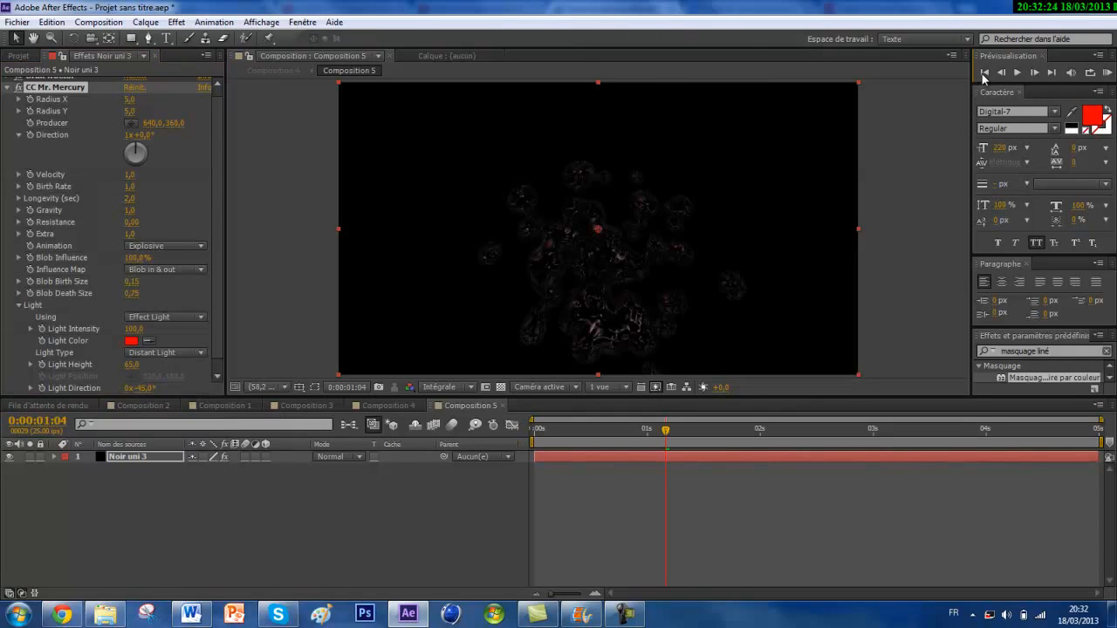
click(984, 72)
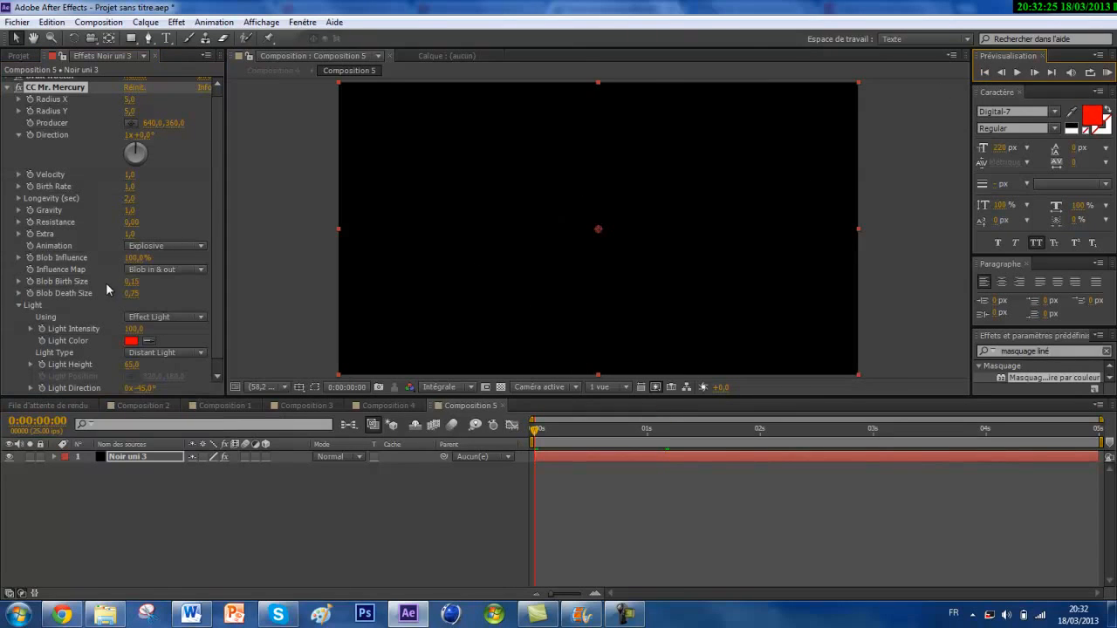
Step: Try the Fractal Explosive animation for CC Mr. Mercury and preview about one second of it
click(189, 248)
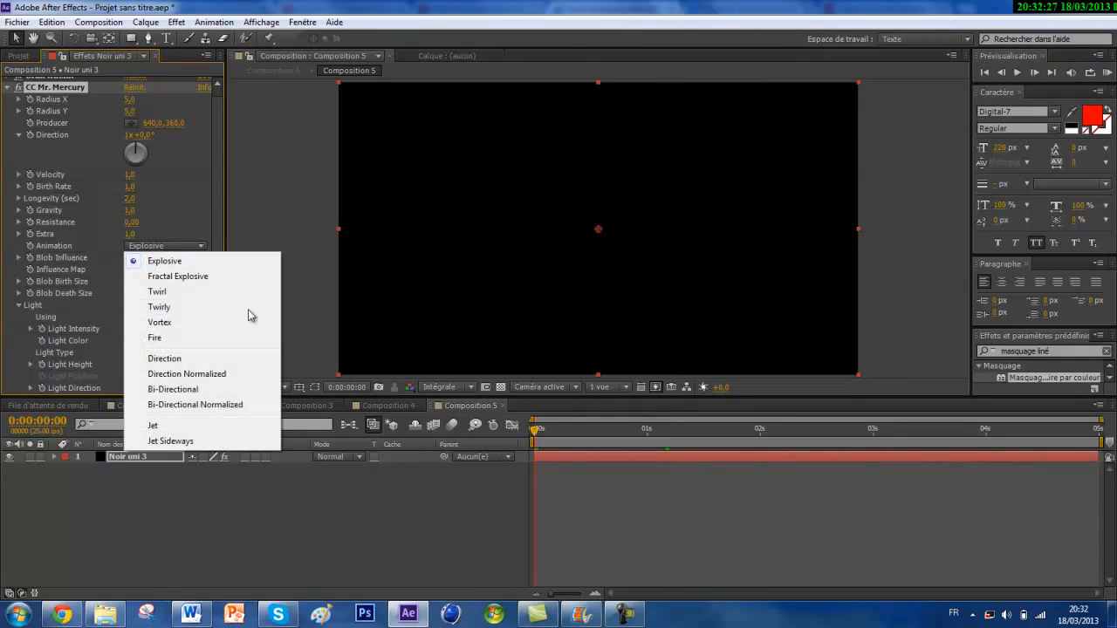
click(260, 276)
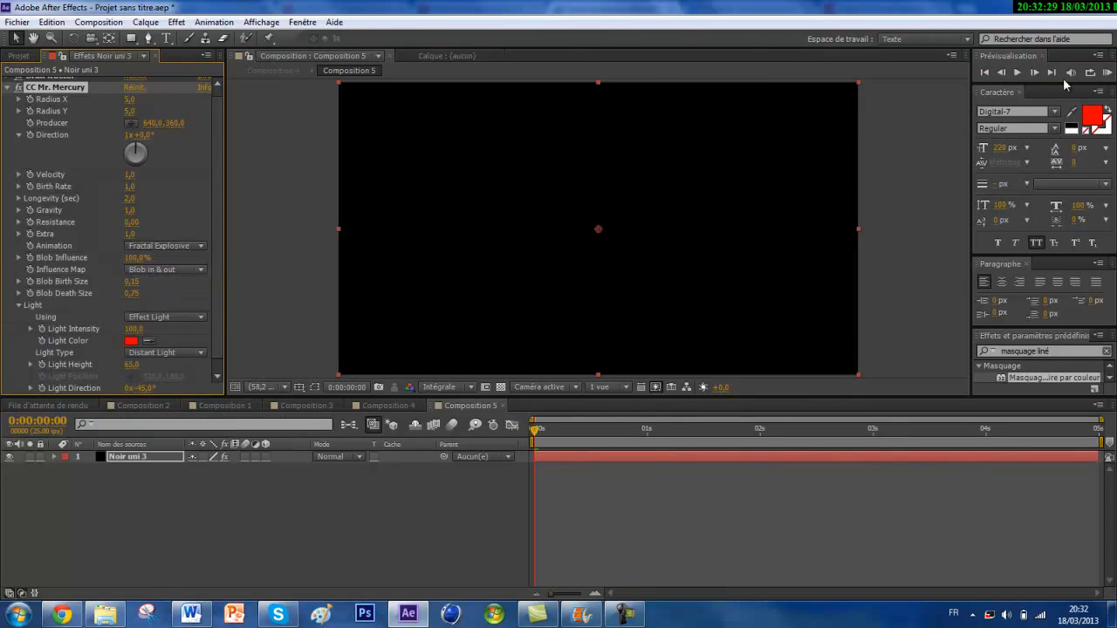
click(1015, 74)
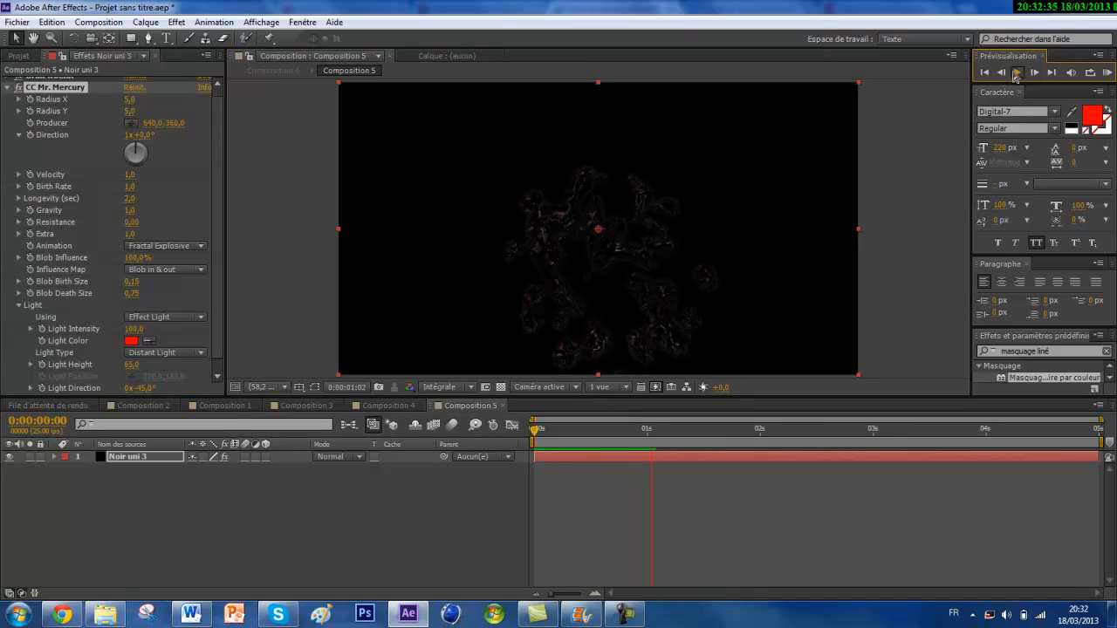
click(1016, 74)
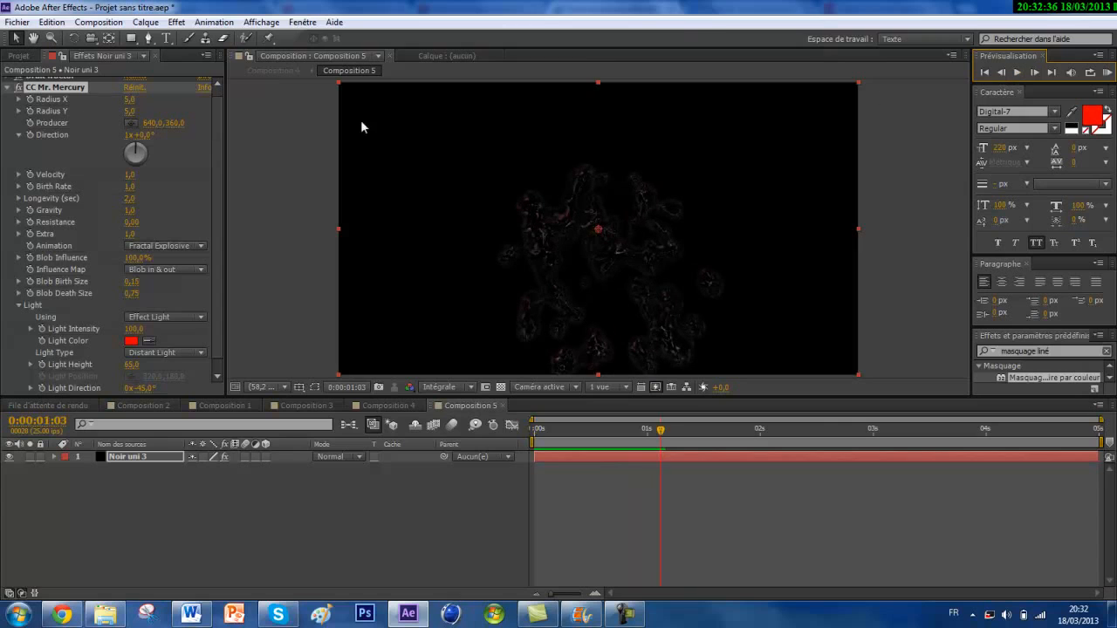
Step: Switch the CC Mr. Mercury animation to Twirl and preview it from the first frame
click(180, 247)
click(243, 291)
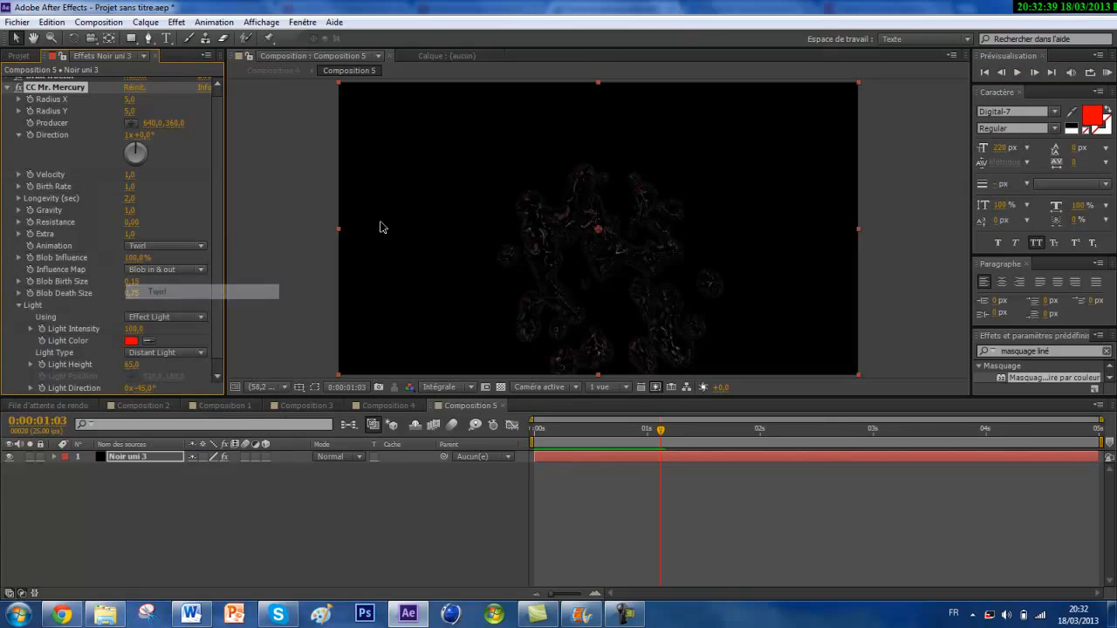
click(1018, 73)
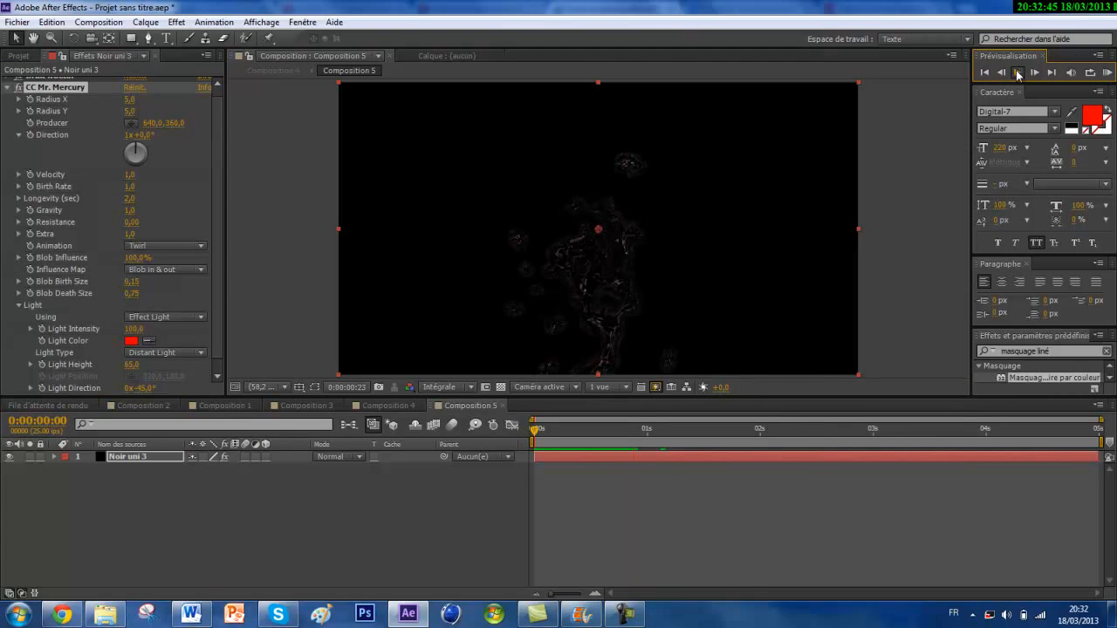
Step: Try the Twirly animation for CC Mr. Mercury, preview it from the start, and return to the first frame
click(194, 247)
click(161, 307)
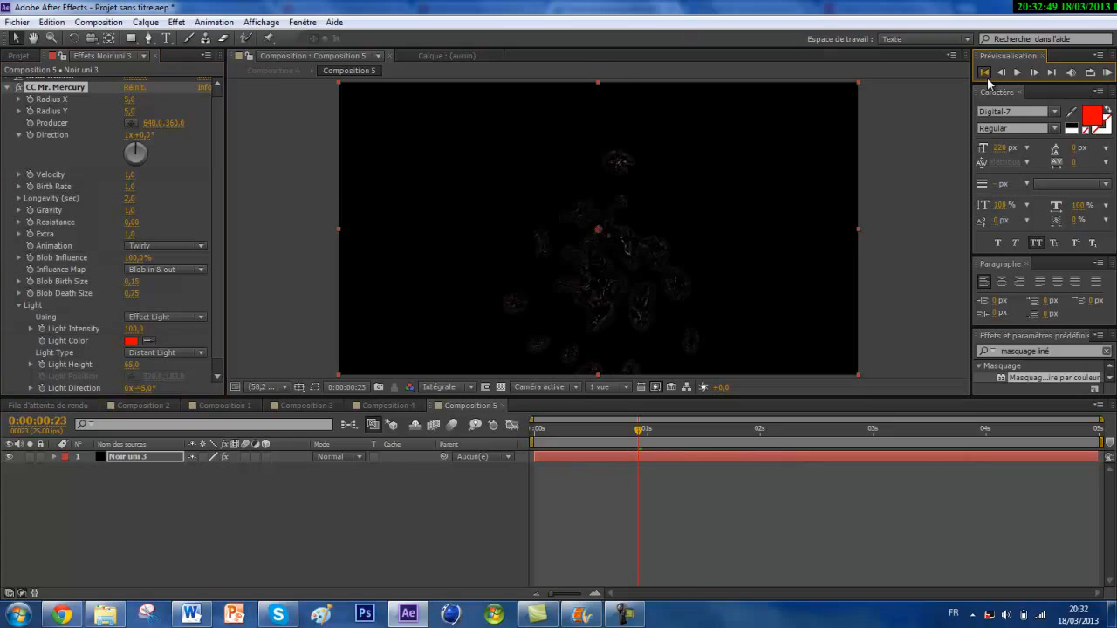
click(985, 73)
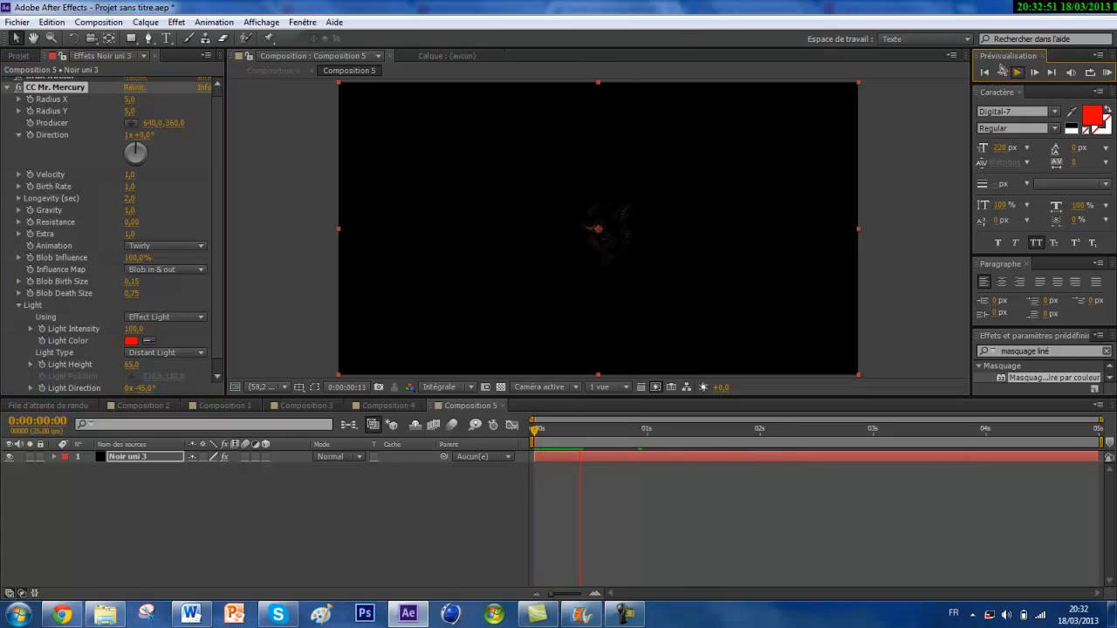
click(564, 125)
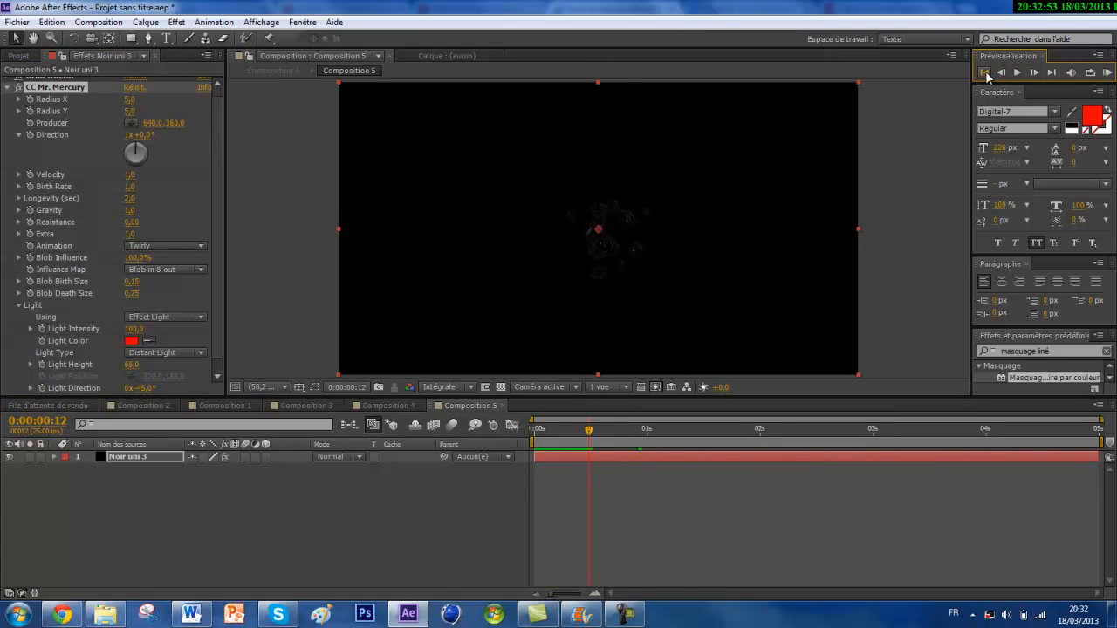
click(985, 73)
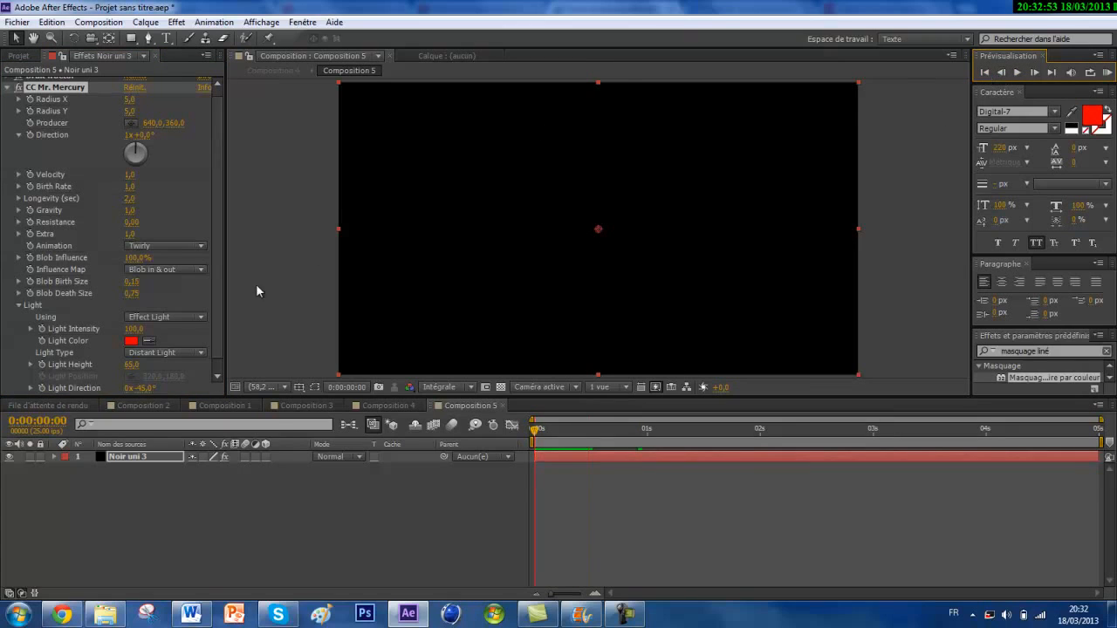
Step: Try the Vortex animation for CC Mr. Mercury and preview nearly two seconds of it from the first frame
click(183, 246)
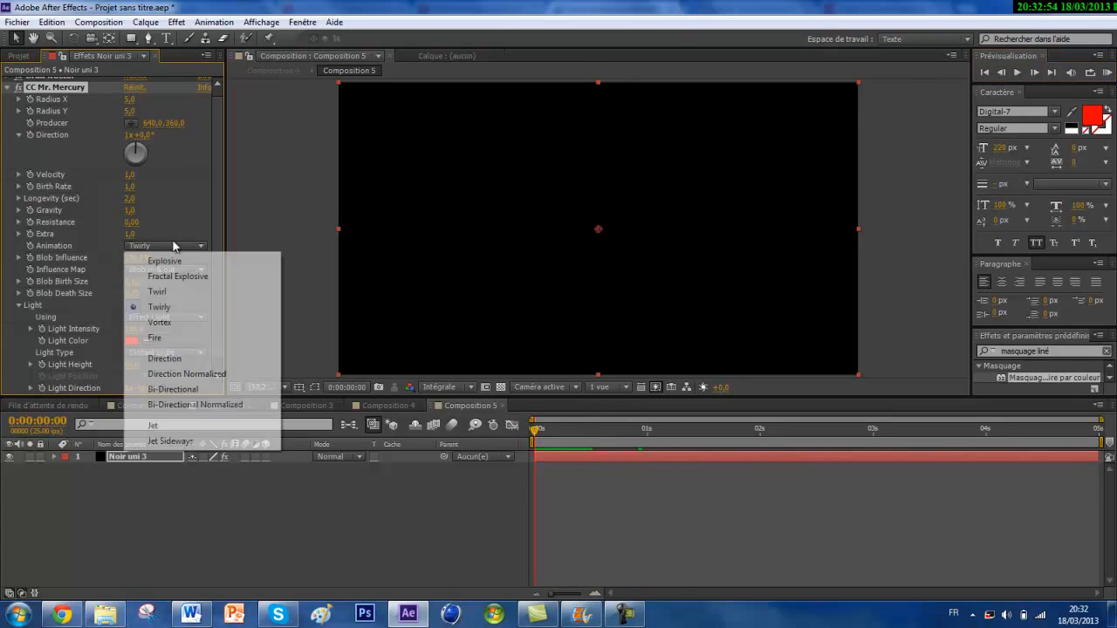
click(183, 322)
click(985, 73)
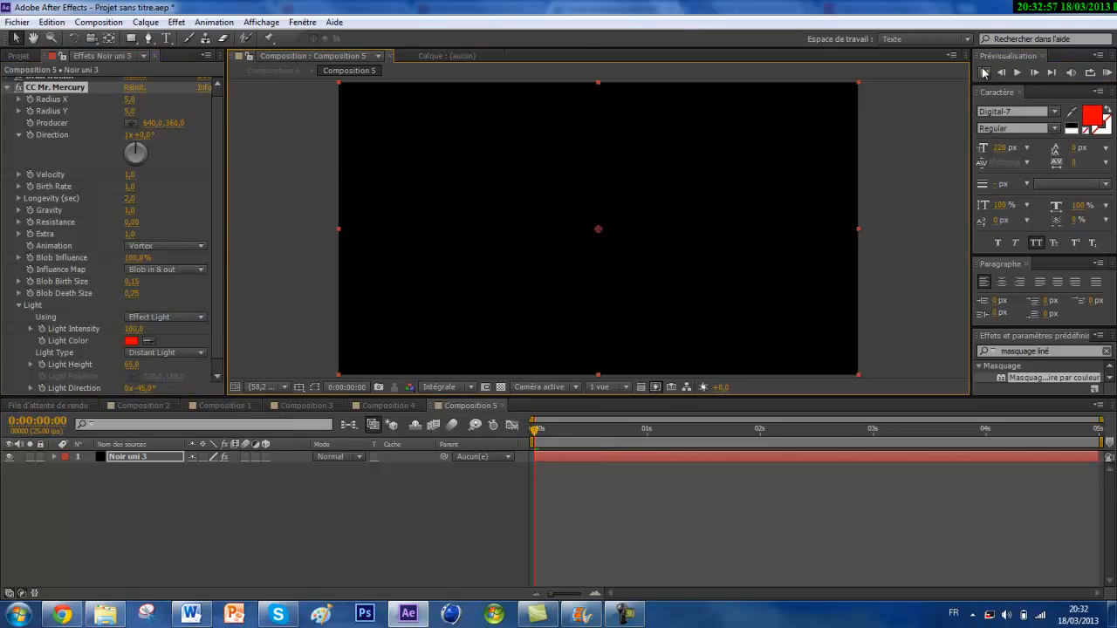
click(1017, 73)
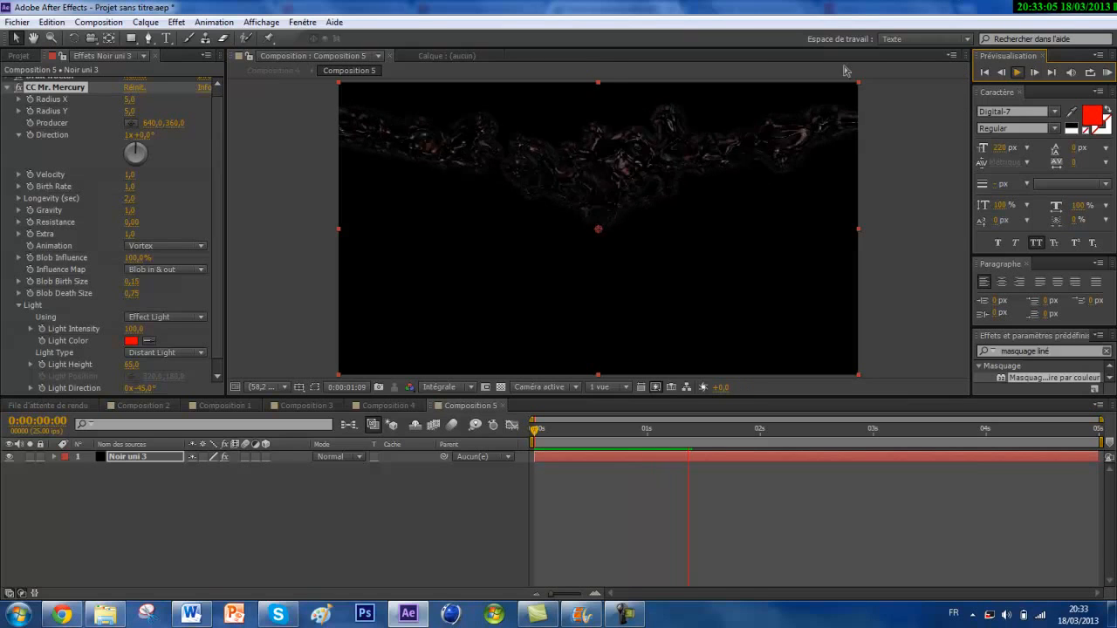
click(1016, 75)
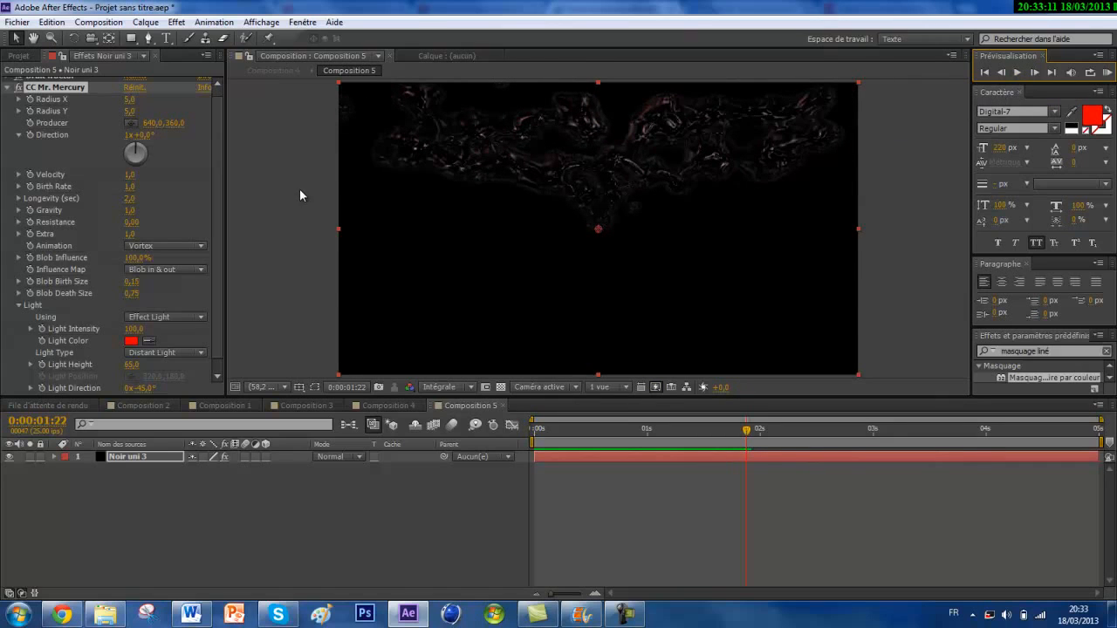
Step: Try the Fire animation for CC Mr. Mercury, preview it from the first frame, and deselect the layer
click(150, 244)
click(187, 339)
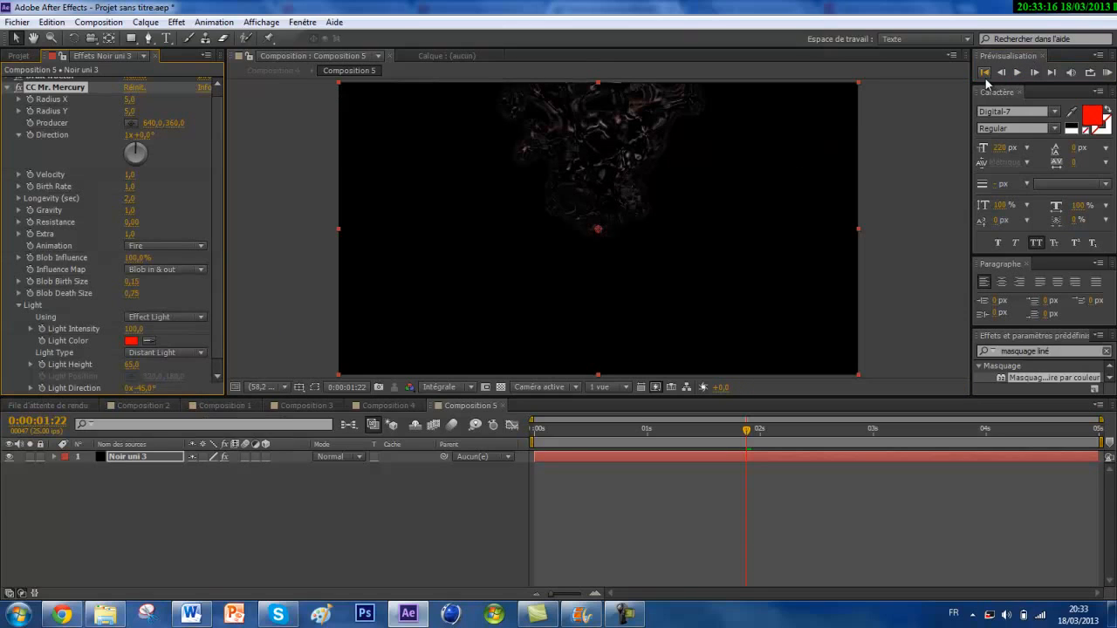
click(1016, 73)
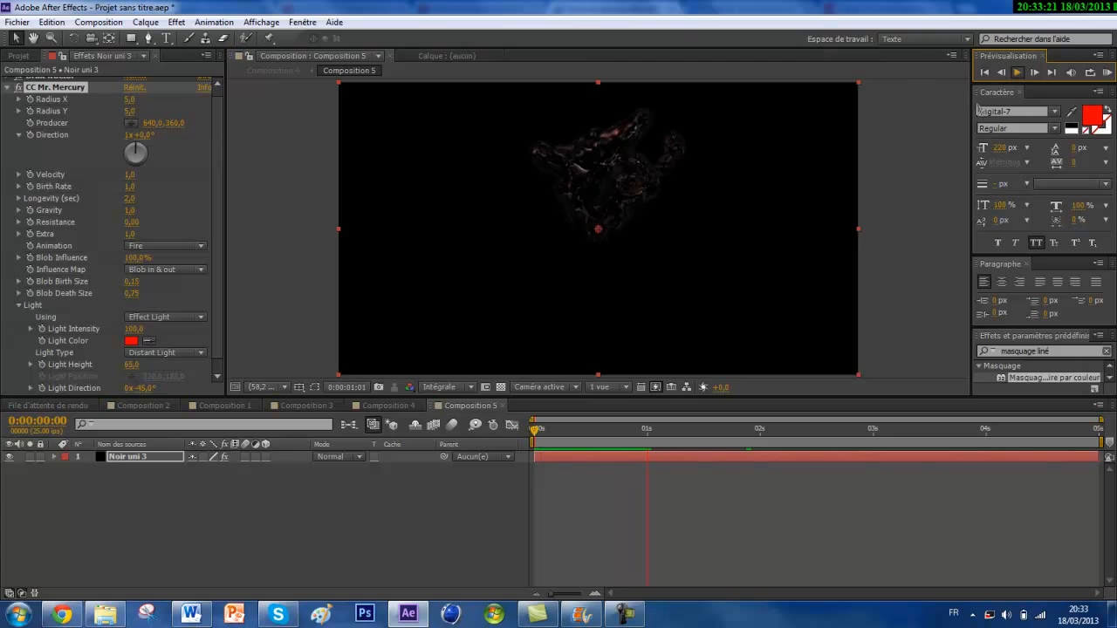
key(space)
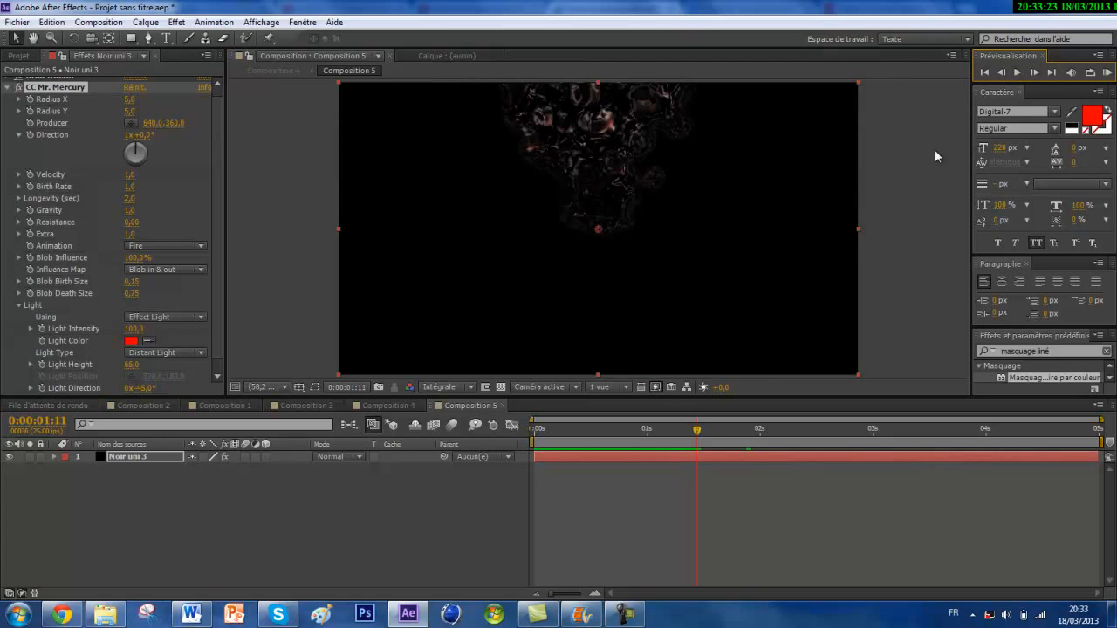
click(140, 484)
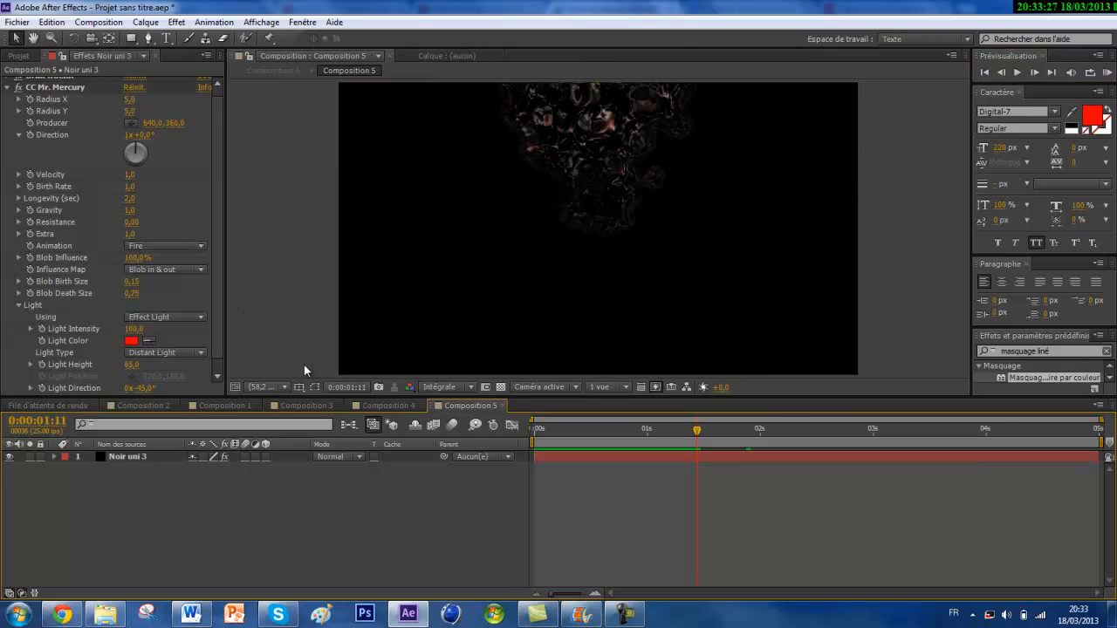
Step: Try the Jet animation for CC Mr. Mercury, preview it from the first frame, and stop the playback
click(166, 245)
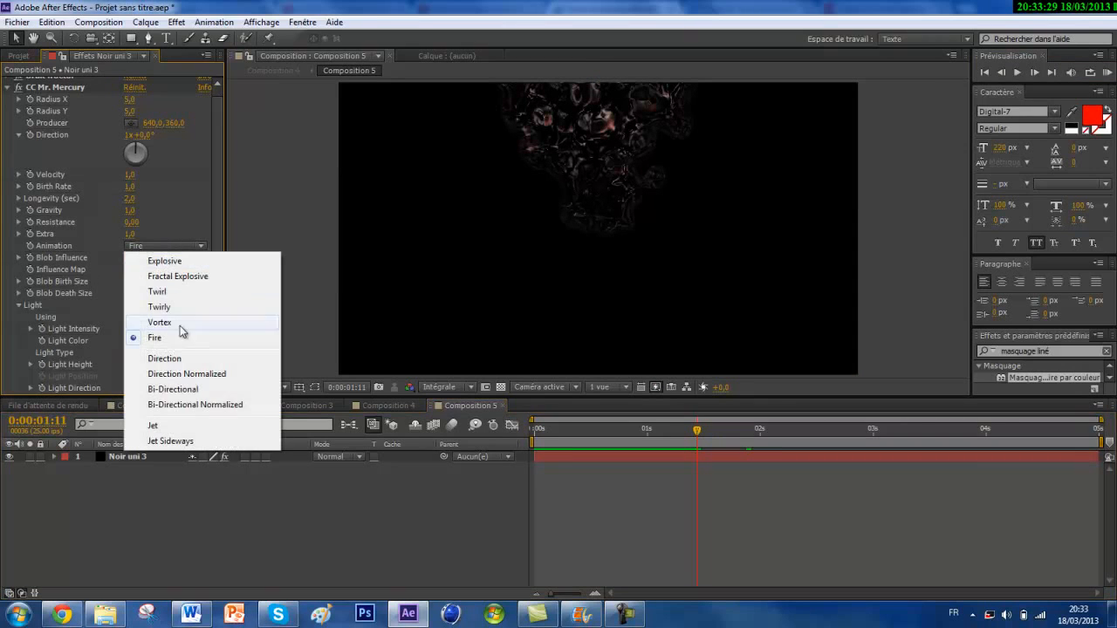
click(179, 425)
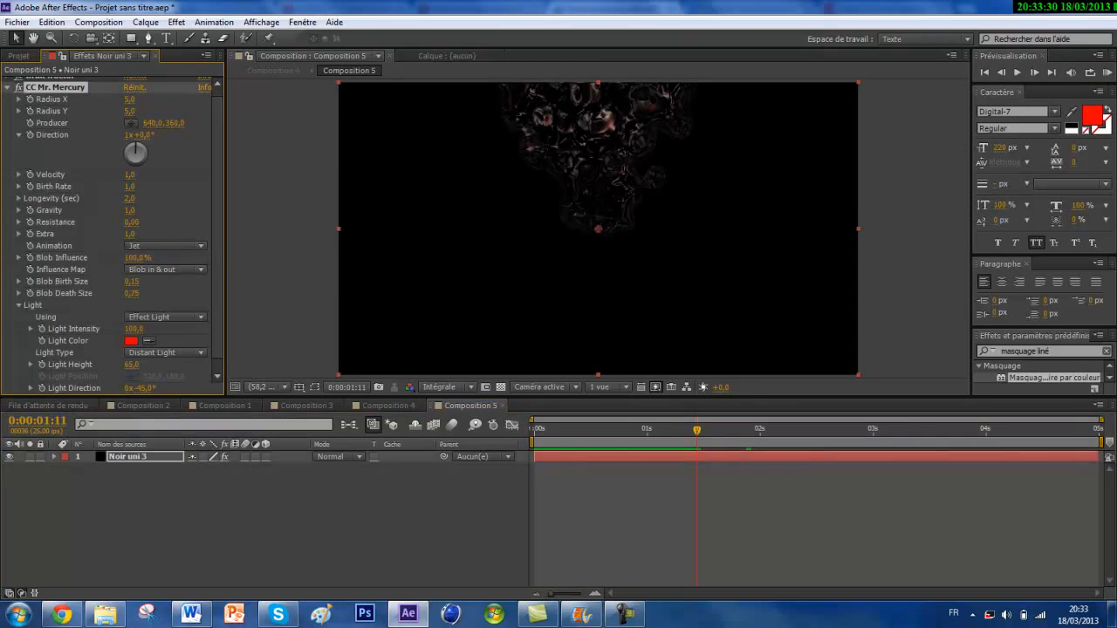
click(984, 72)
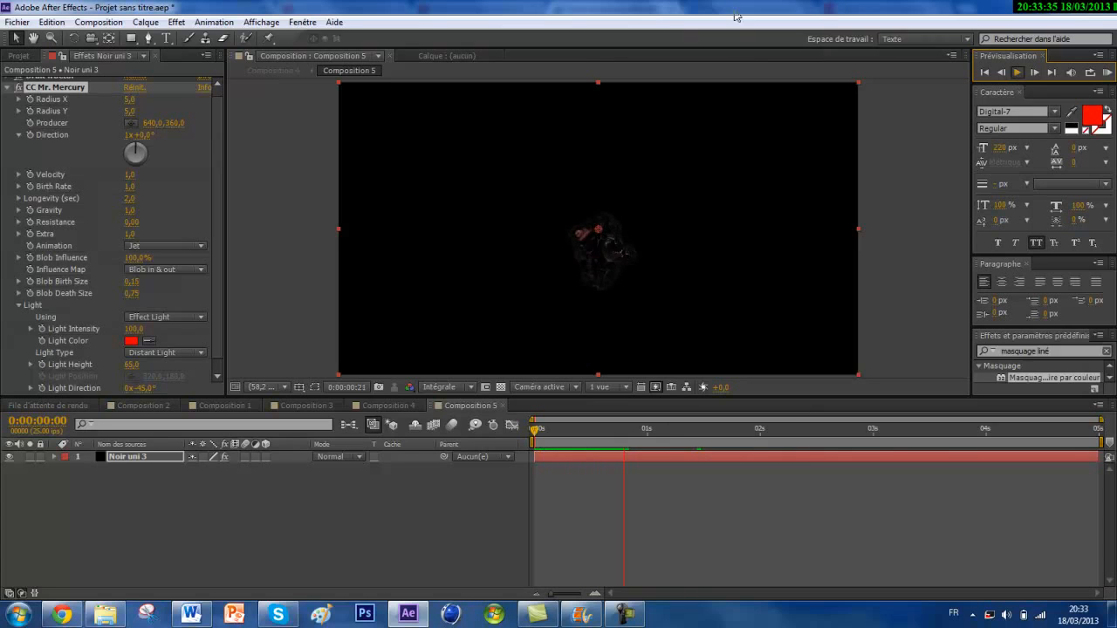
click(1011, 68)
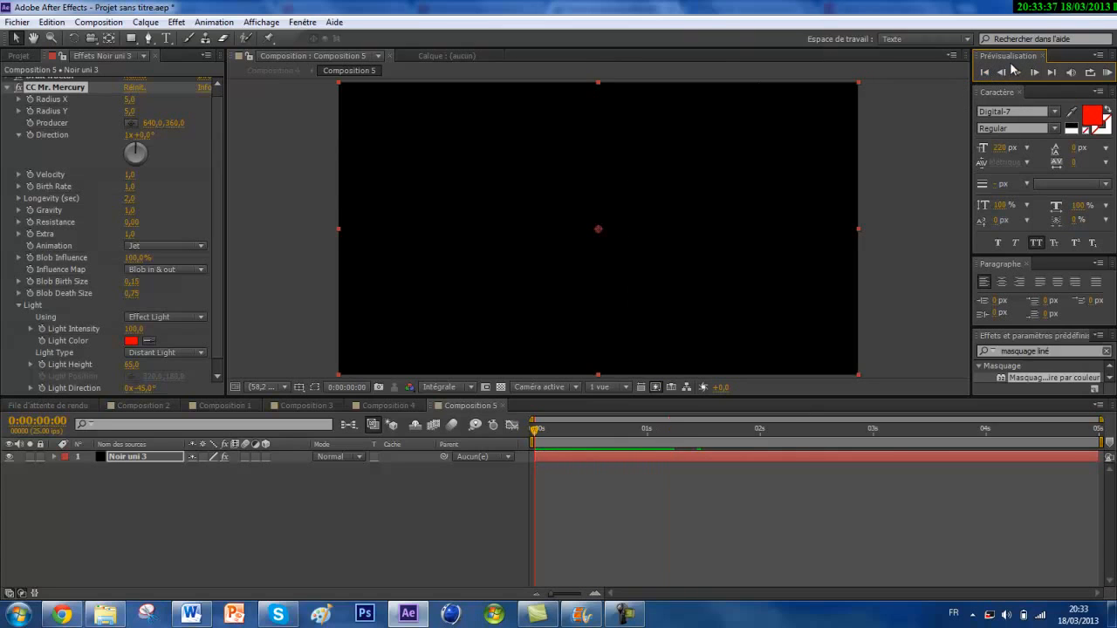
Step: Set the CC Mr. Mercury animation to Vortex, deselect the layer, and collapse the effect's settings
click(185, 247)
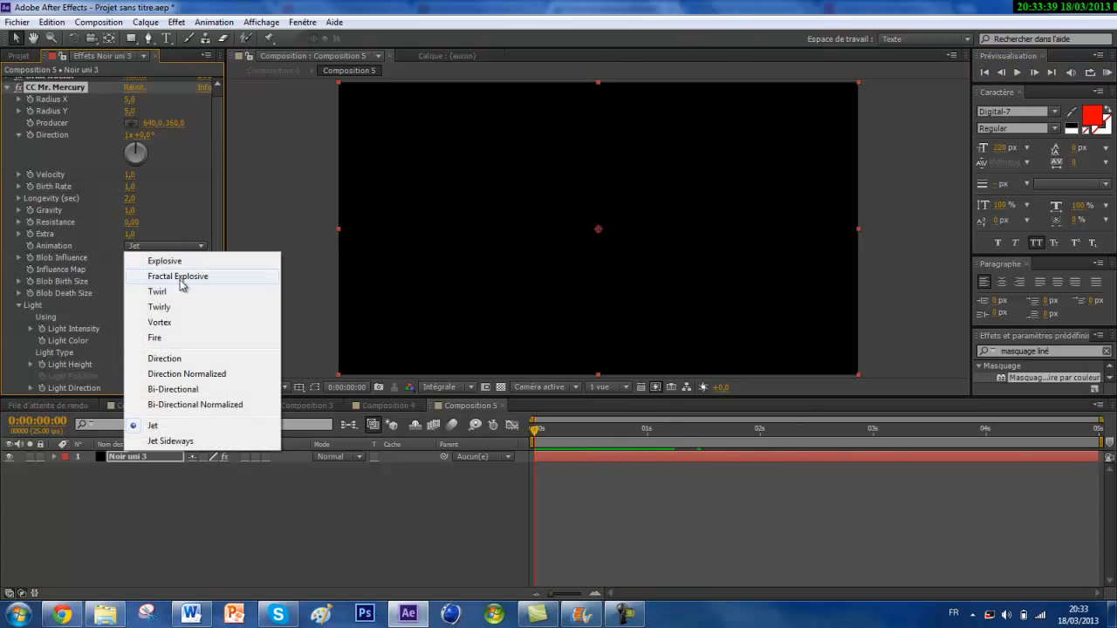
click(181, 322)
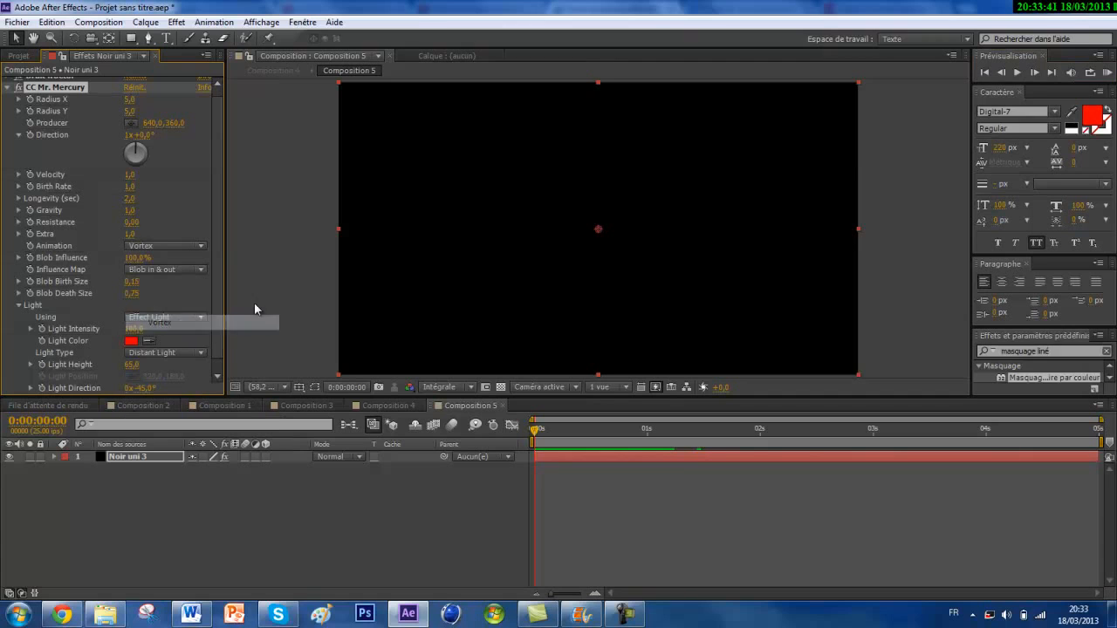
click(190, 488)
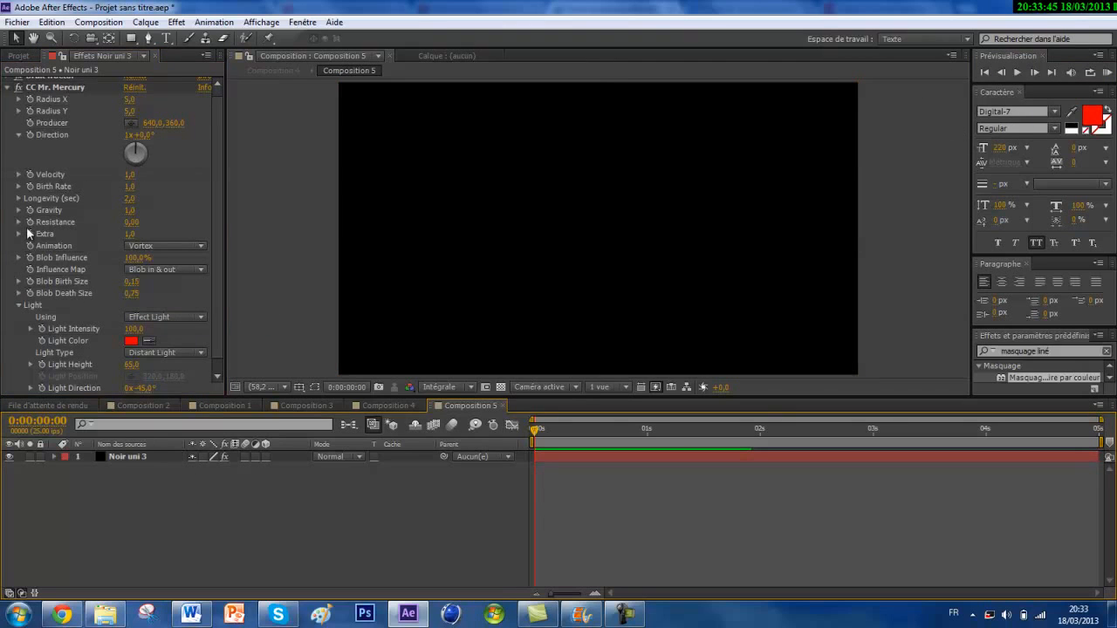
click(7, 89)
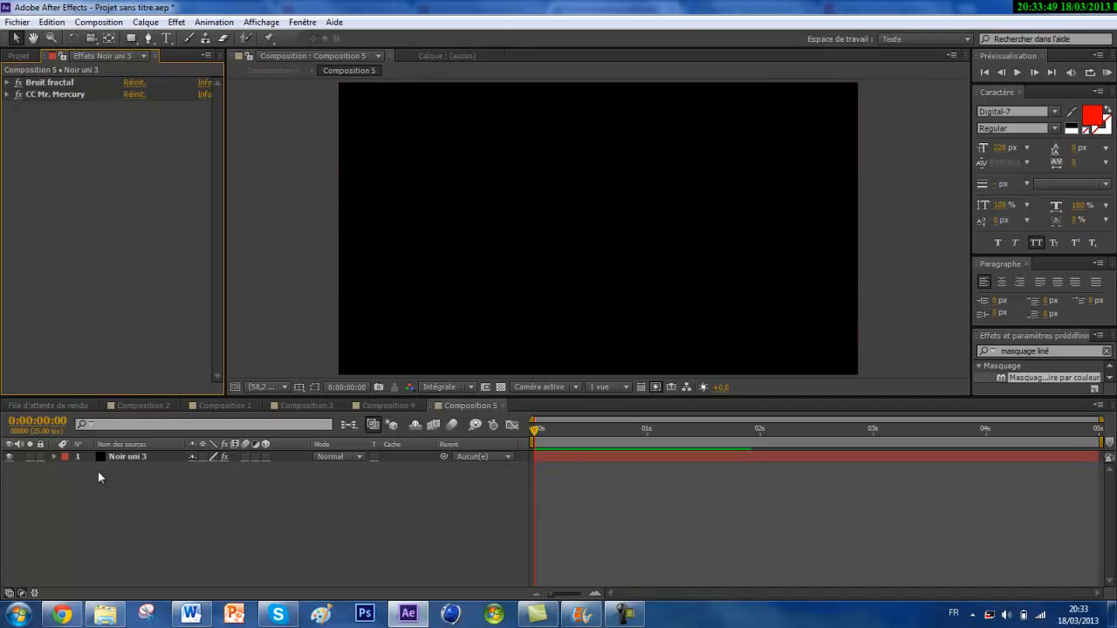
Step: Try adding a second Bruit fractal effect to the Noir uni 3 layer and delete it again
click(128, 457)
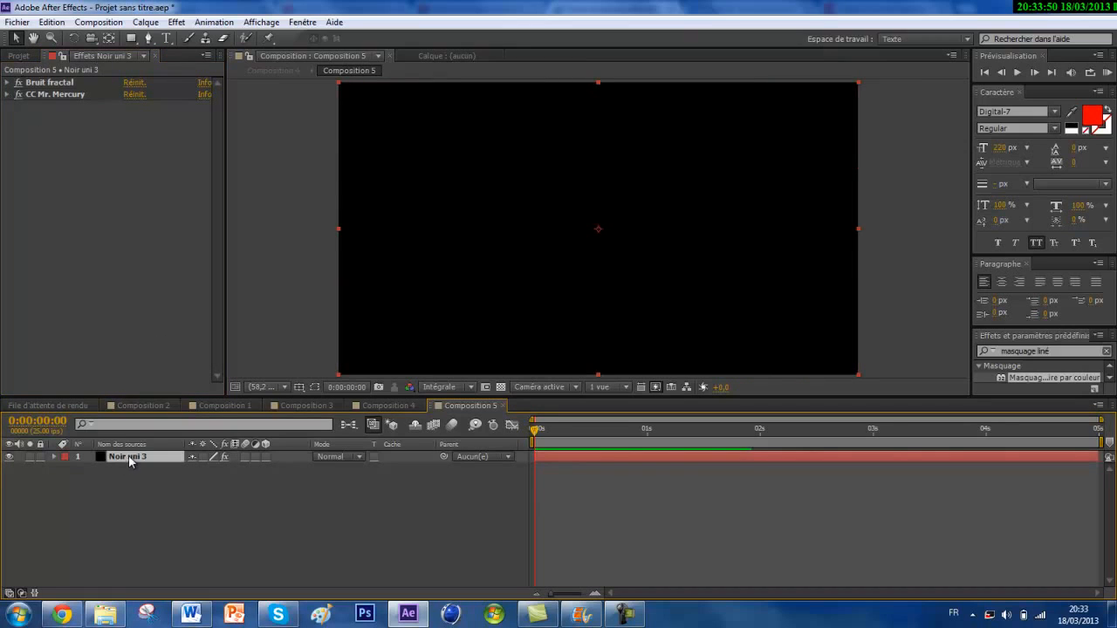
click(176, 22)
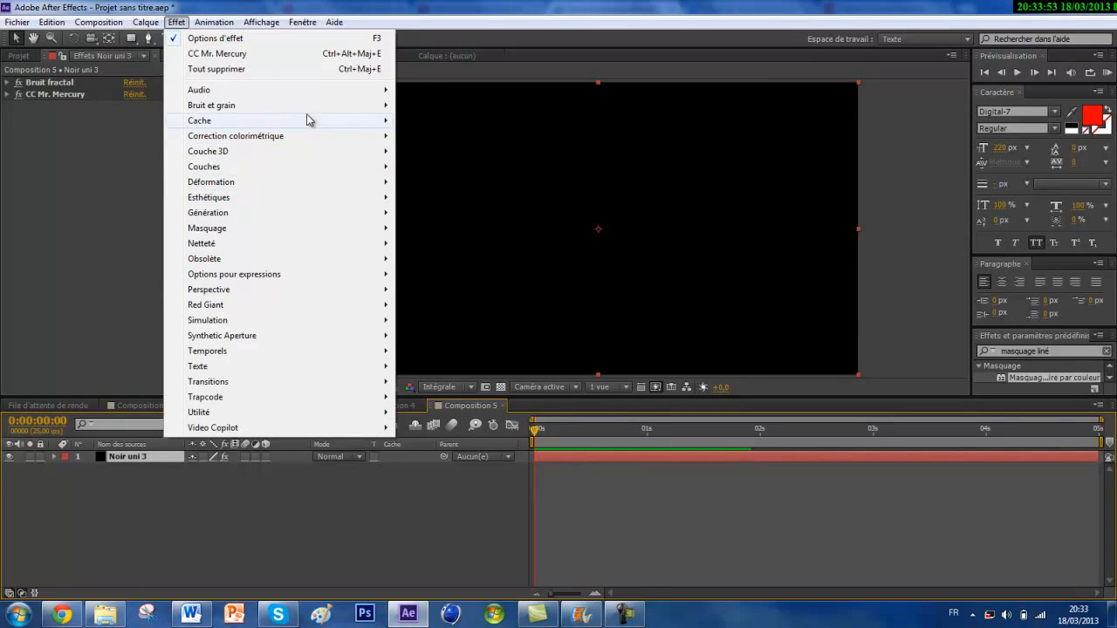
mouse_move(319, 104)
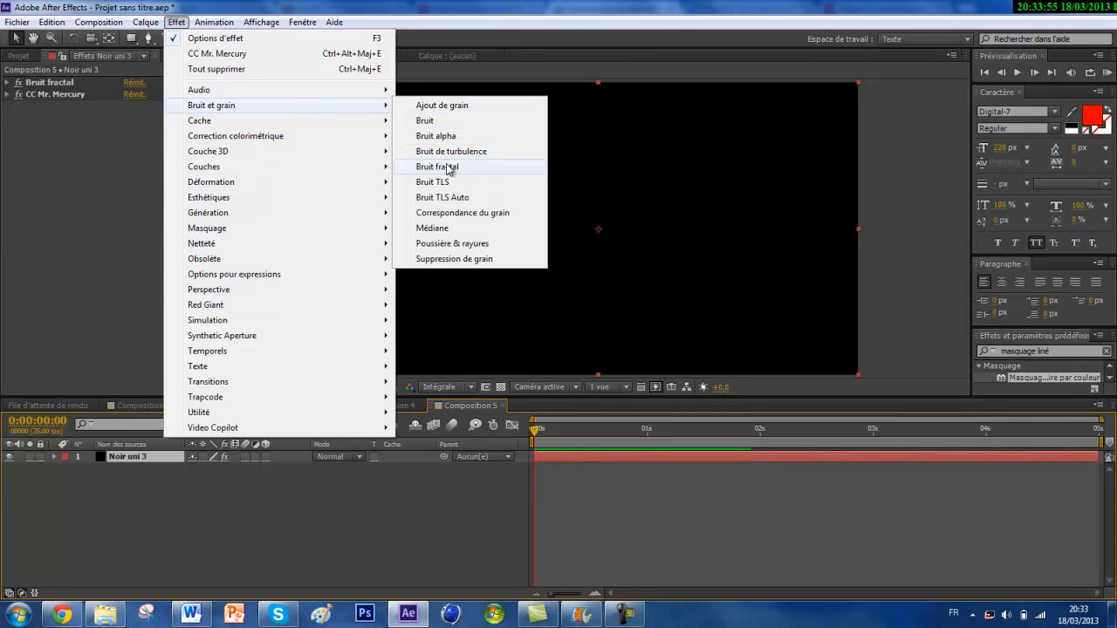
click(443, 166)
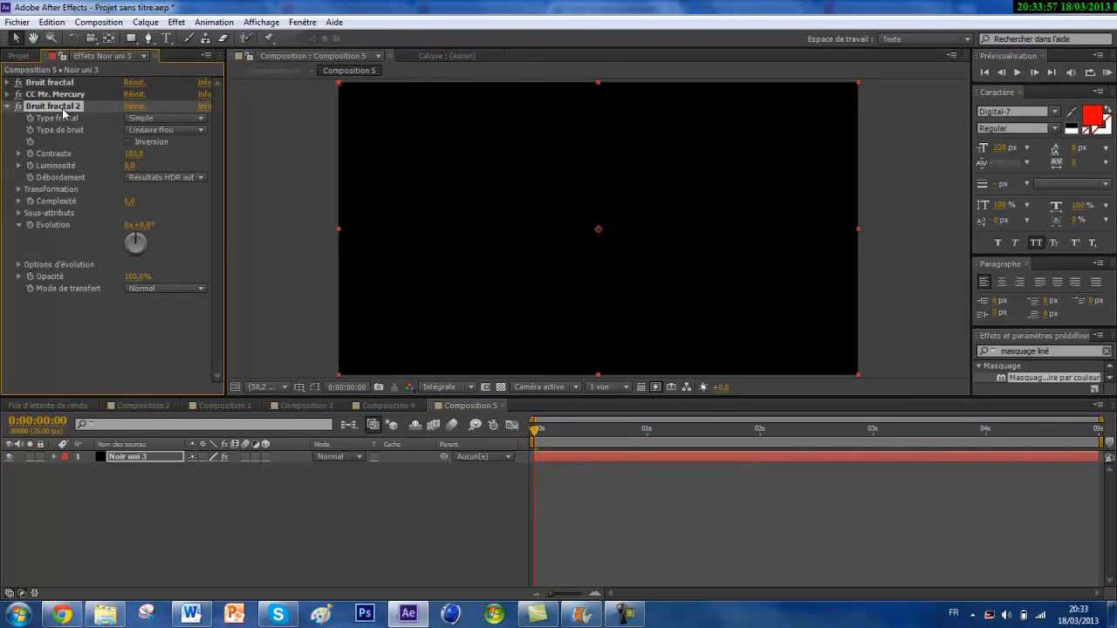
key(Delete)
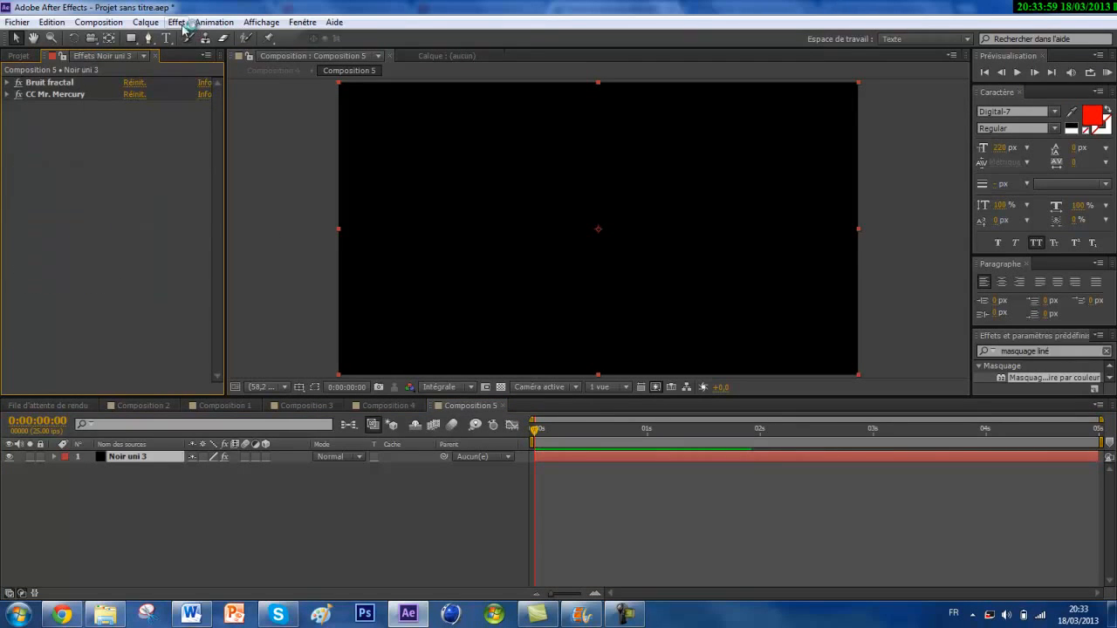
Step: Apply the Courbes colour-correction effect to the Noir uni 3 layer
click(178, 21)
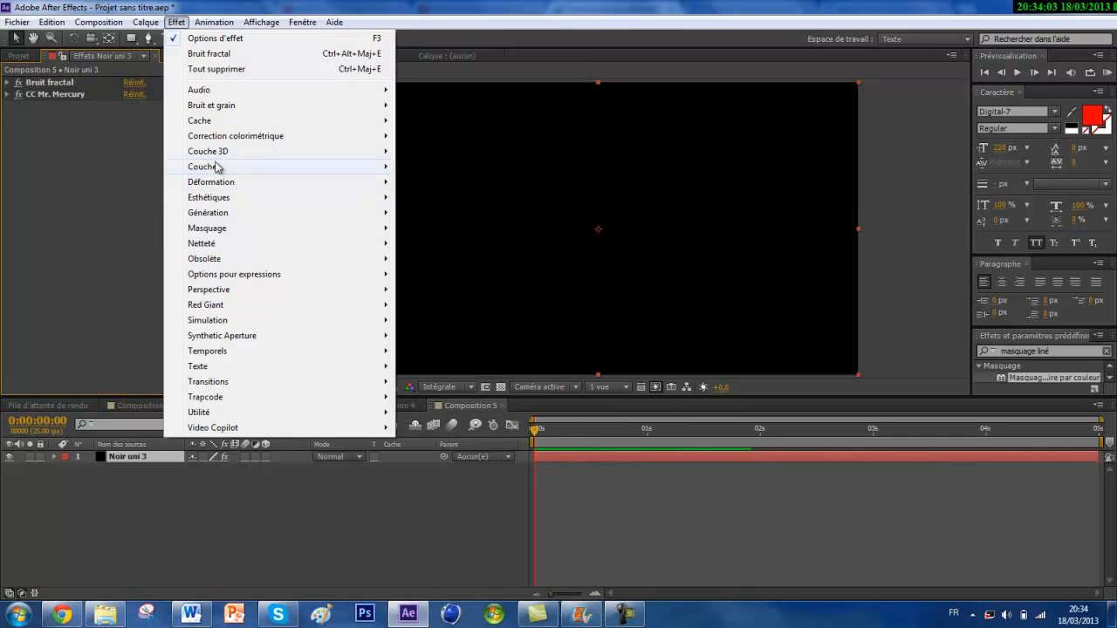
mouse_move(312, 140)
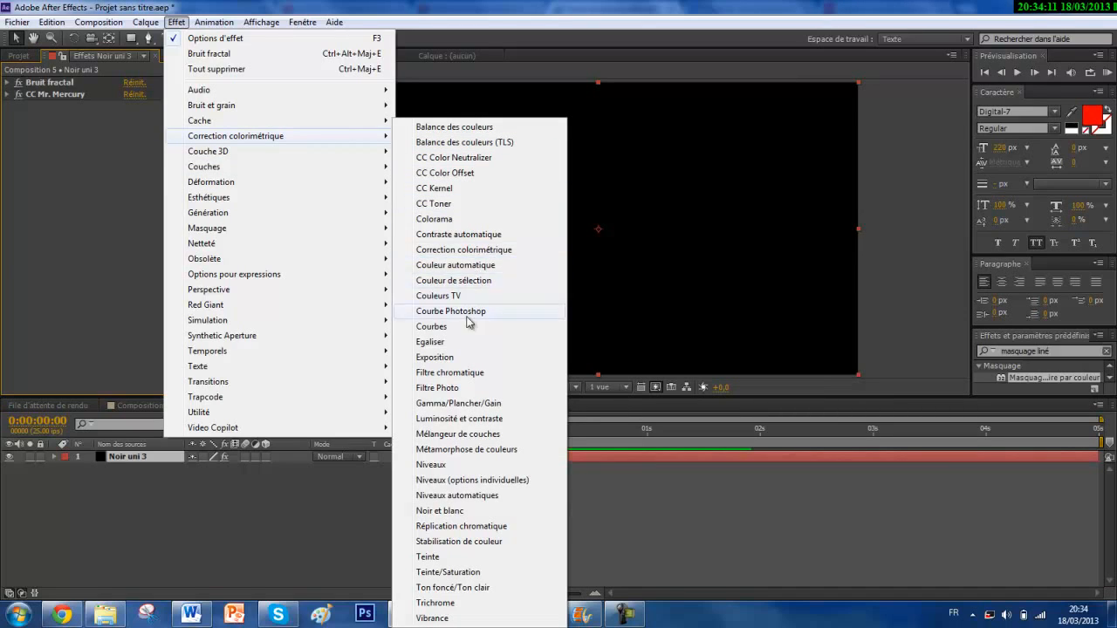
click(436, 326)
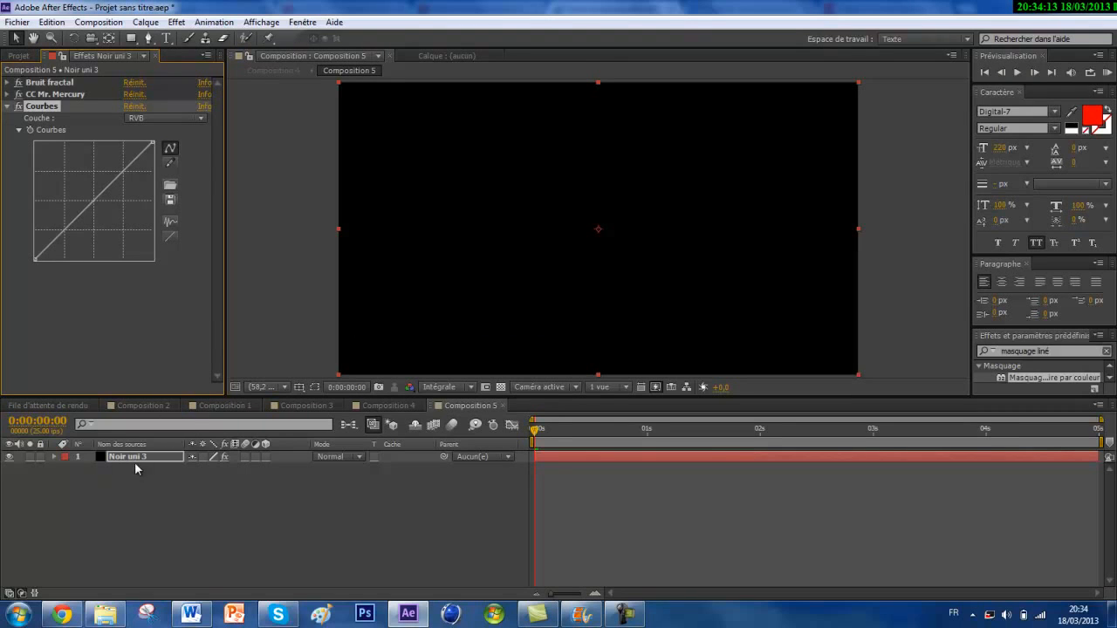
click(383, 405)
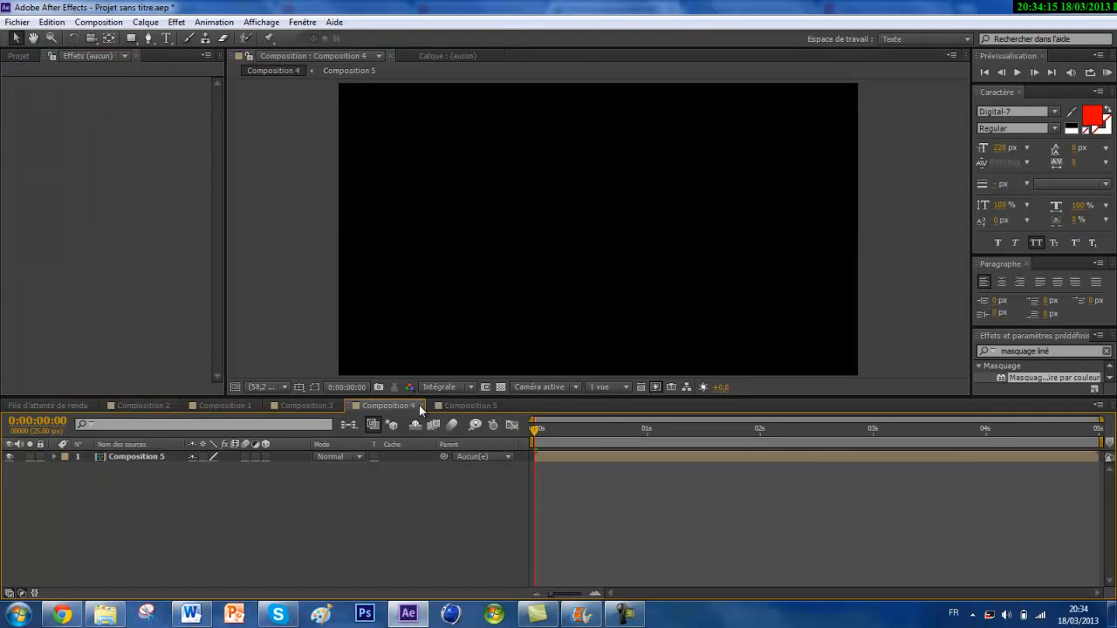
click(295, 410)
click(379, 407)
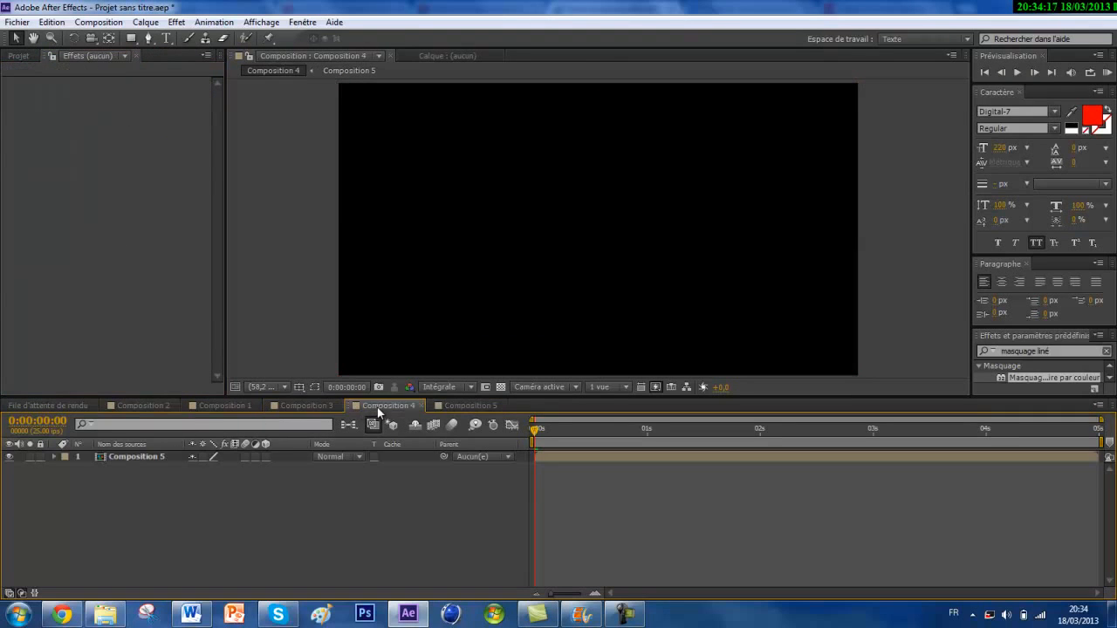
click(468, 406)
Step: Bend the RVB curve upward with three added points, check the animation up to about 0:00:02:07, and return to the first frame
drag(93, 204, 76, 176)
mouse_move(55, 217)
mouse_down()
mouse_move(79, 237)
mouse_move(61, 208)
mouse_up()
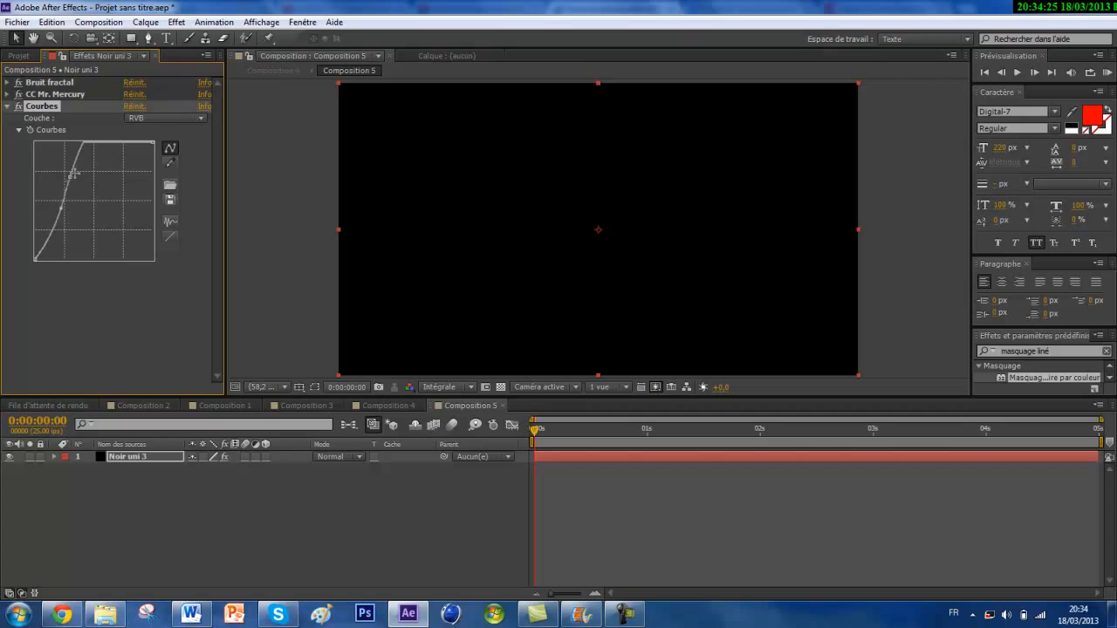
drag(79, 151, 101, 161)
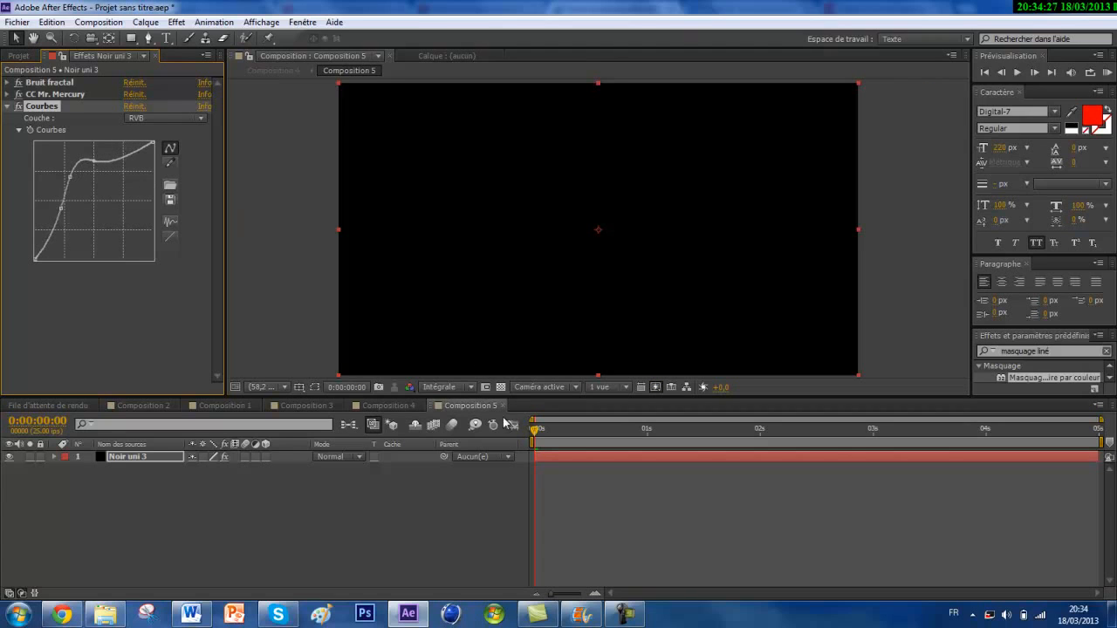
drag(536, 434, 794, 443)
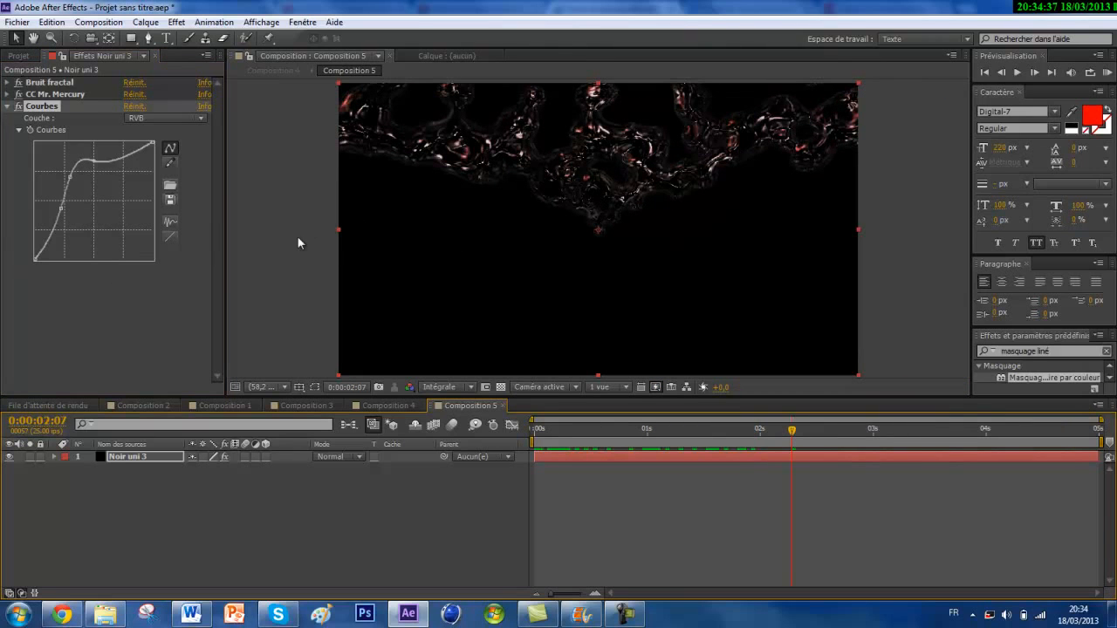
click(984, 72)
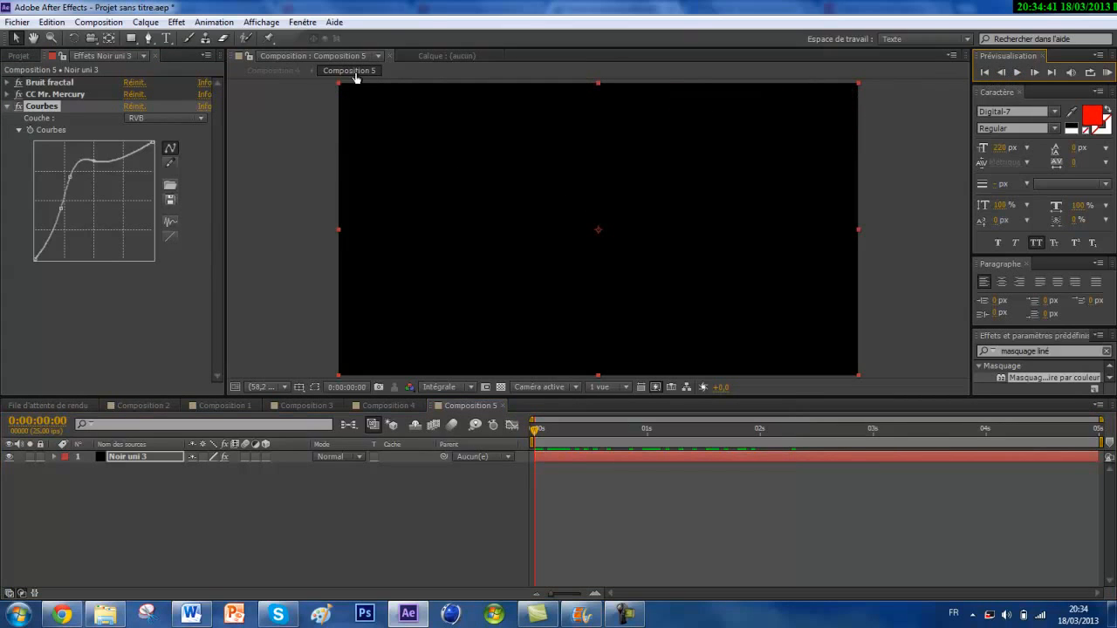
Step: Apply the Masquage par couleur keying effect to the Noir uni 3 layer
click(180, 23)
click(44, 381)
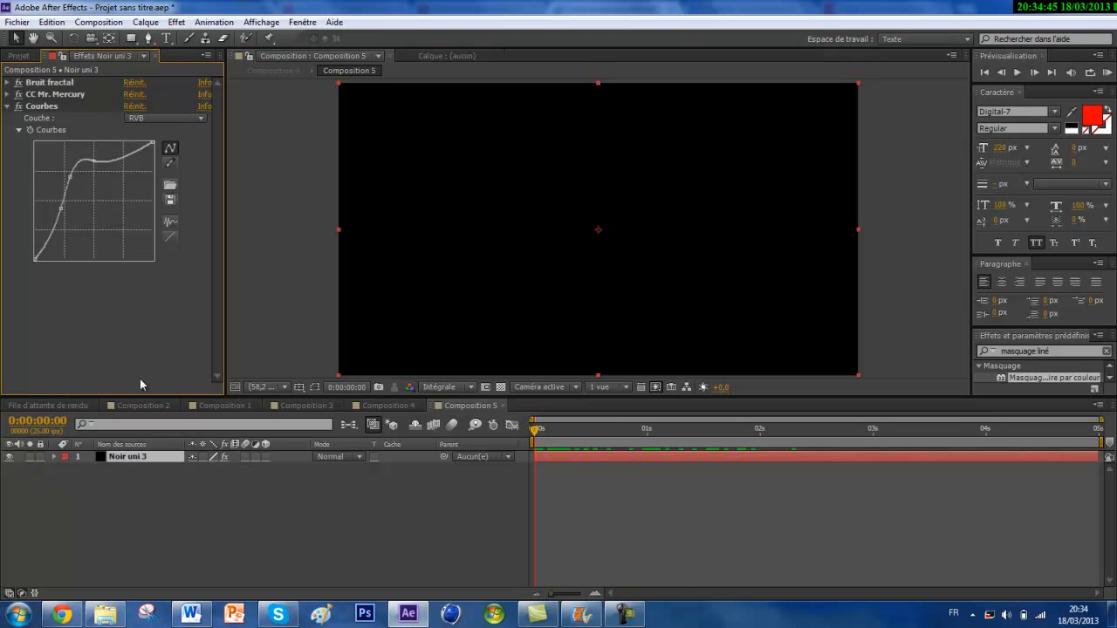
right_click(150, 459)
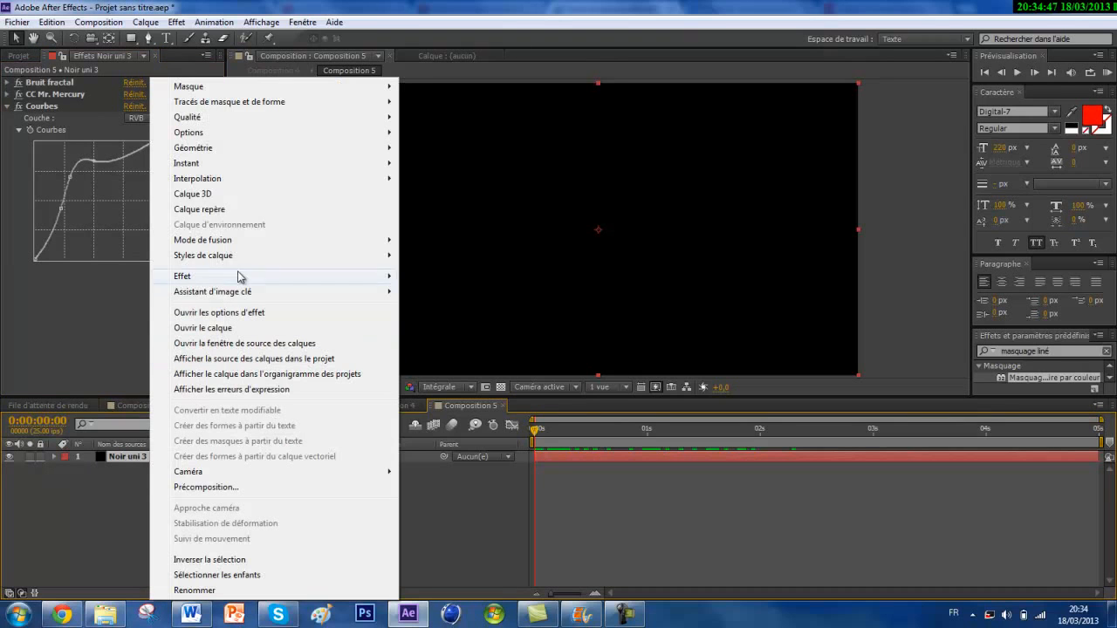
mouse_move(238, 280)
mouse_move(547, 419)
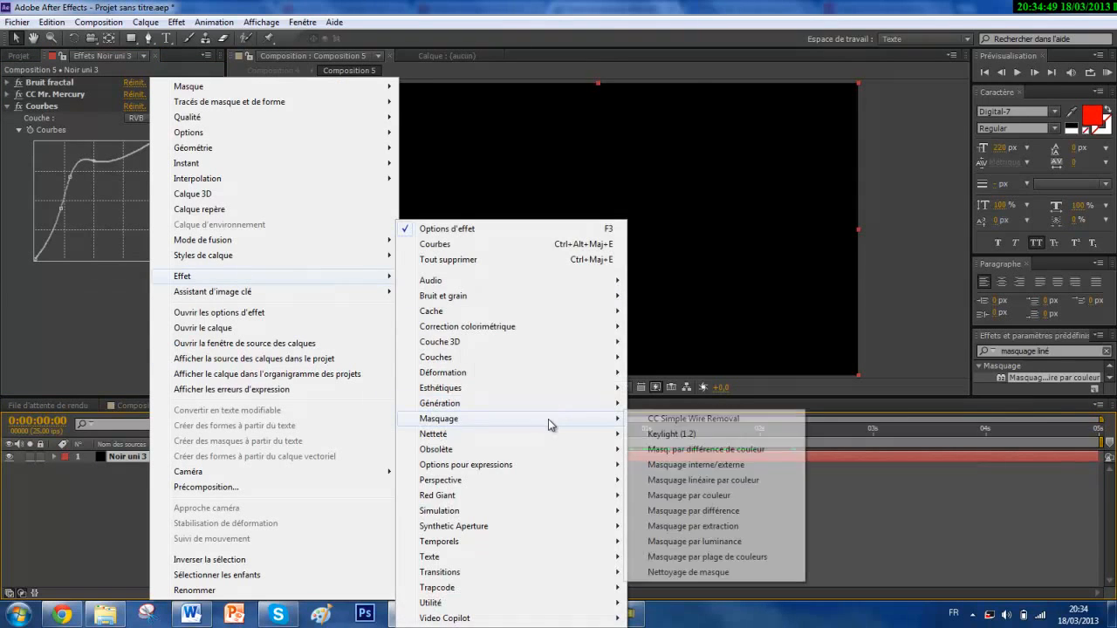
click(709, 494)
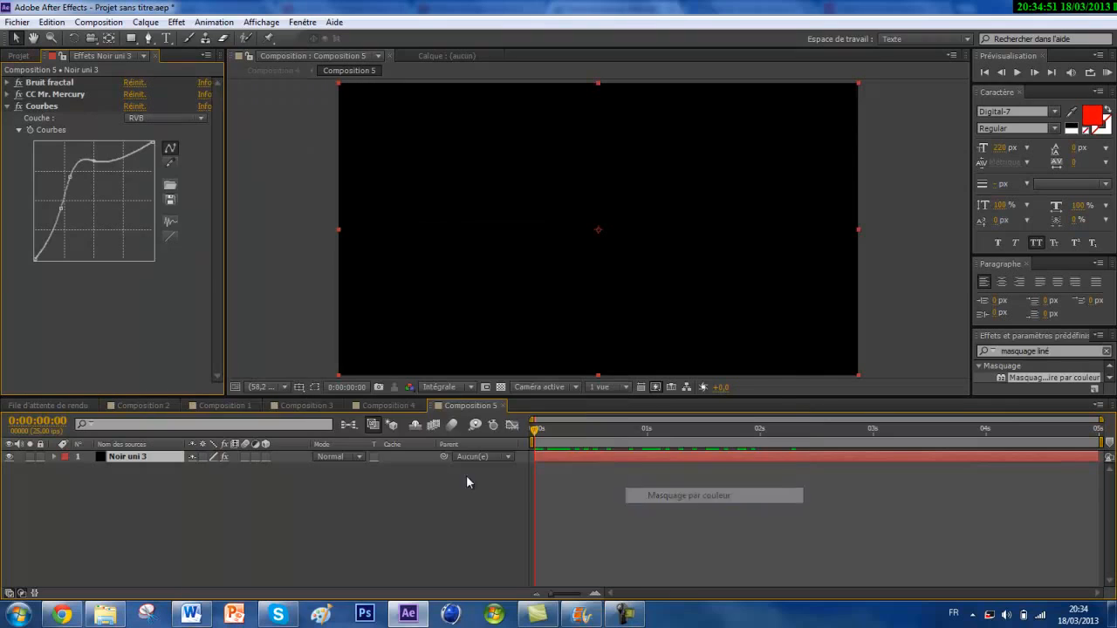
Step: Sample the black background as the key's Couleur de découpe and show the transparency grid
click(150, 291)
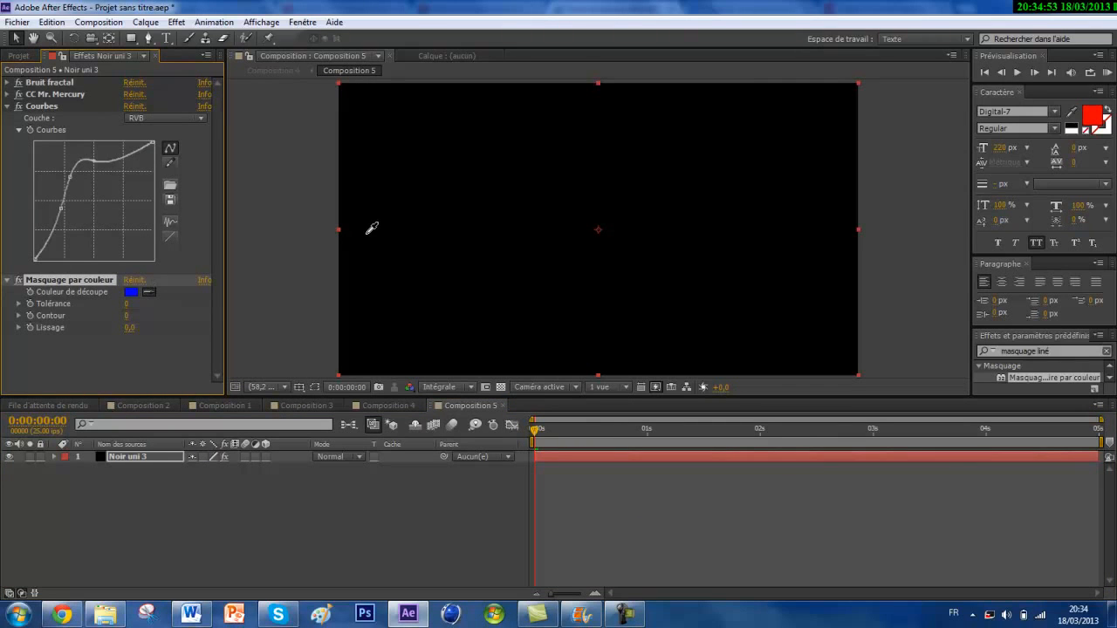
click(431, 216)
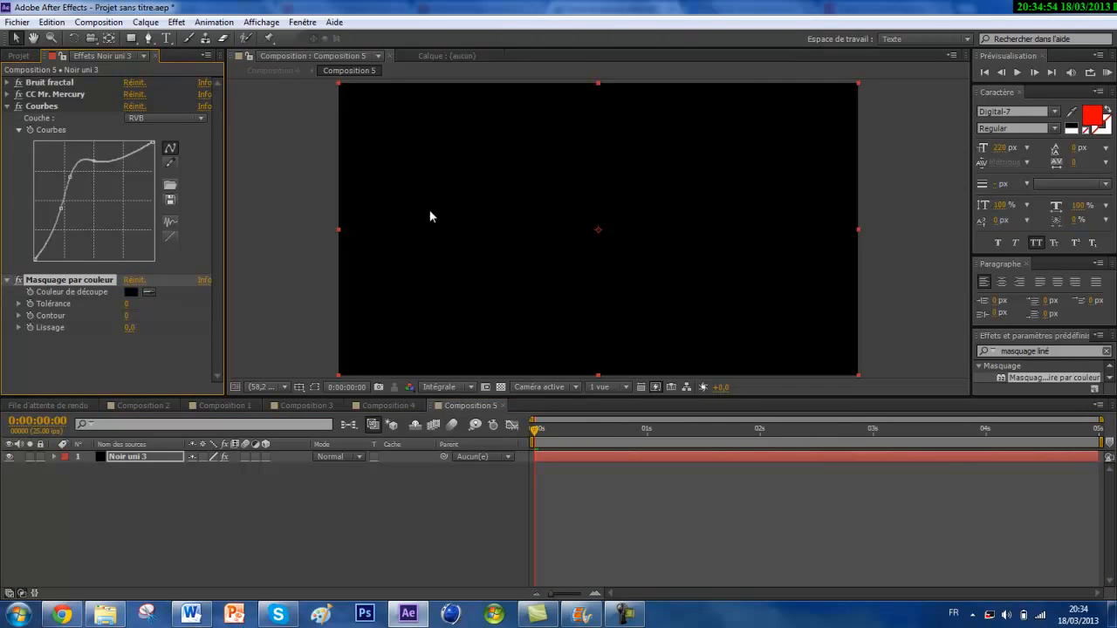
click(500, 386)
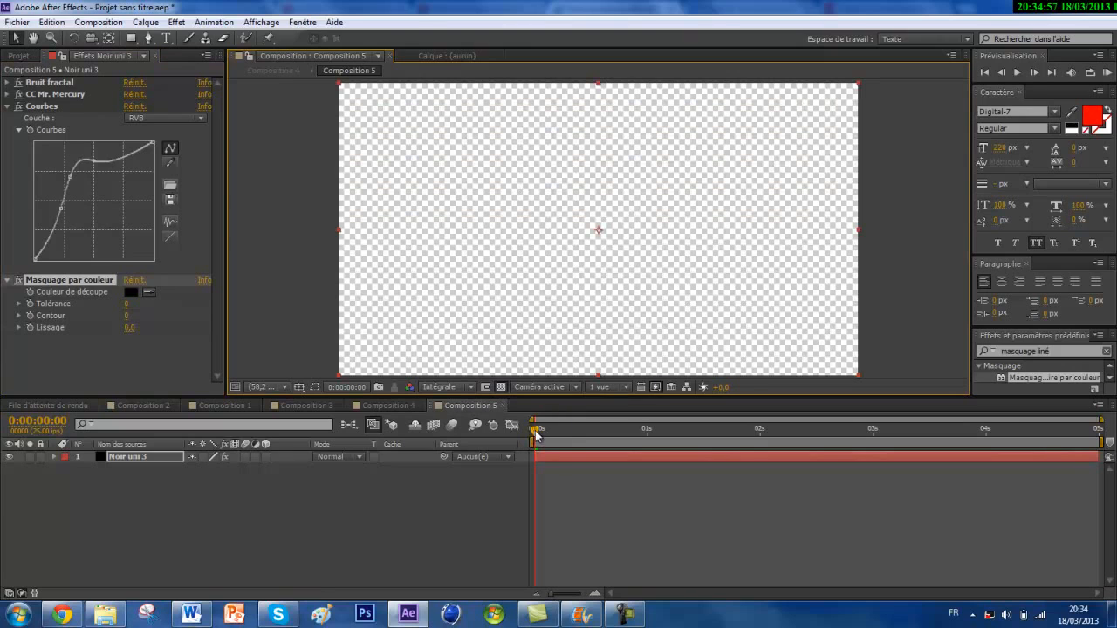
Step: Preview the keyed animation from the first frame, scrub to about 0:00:03:22, and return to the start
mouse_move(535, 433)
mouse_down()
mouse_move(688, 440)
mouse_move(535, 439)
mouse_up()
click(728, 351)
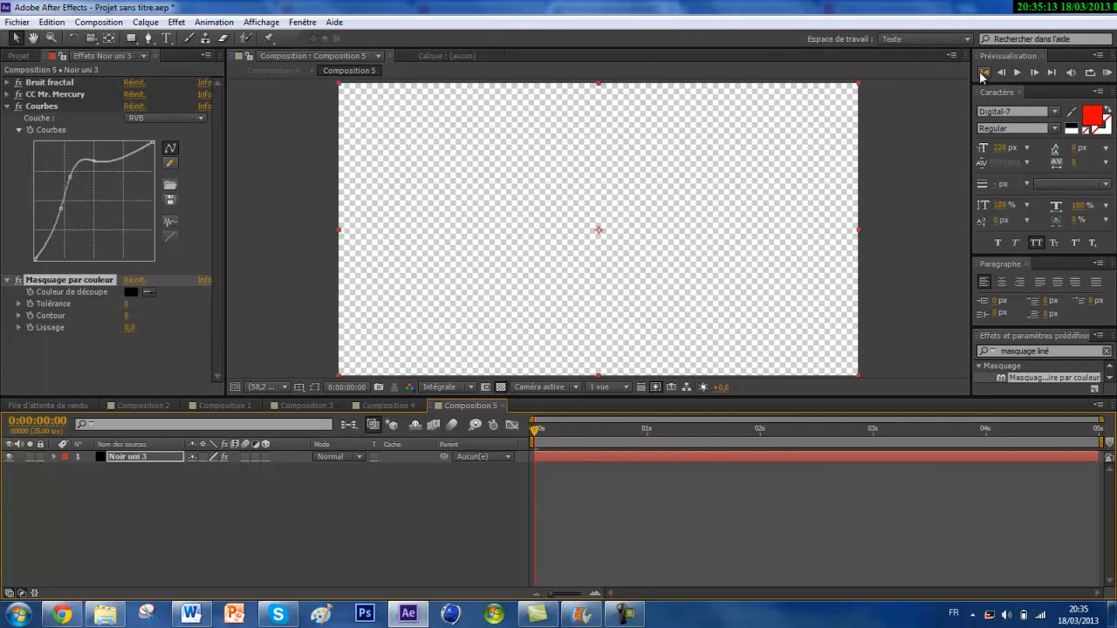
click(984, 72)
click(1017, 73)
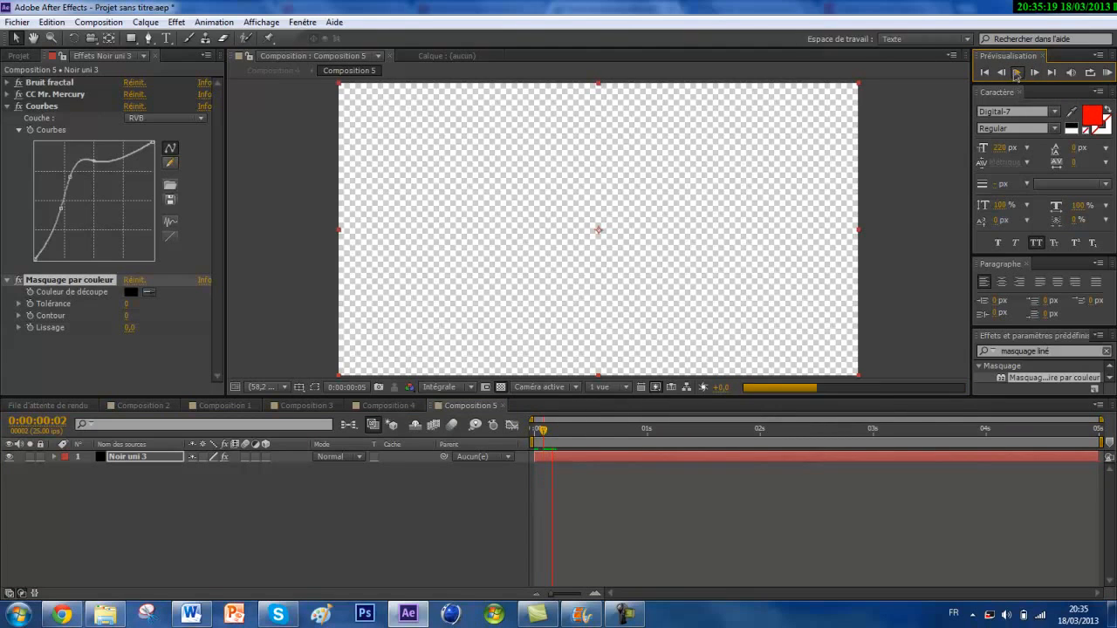
click(1015, 75)
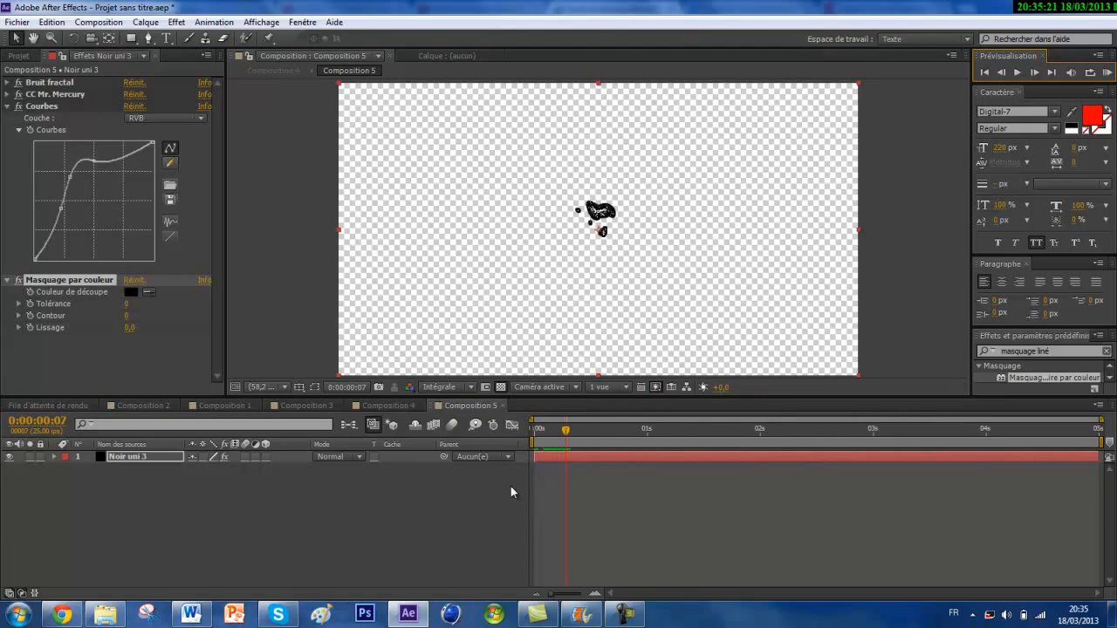
drag(567, 434, 975, 388)
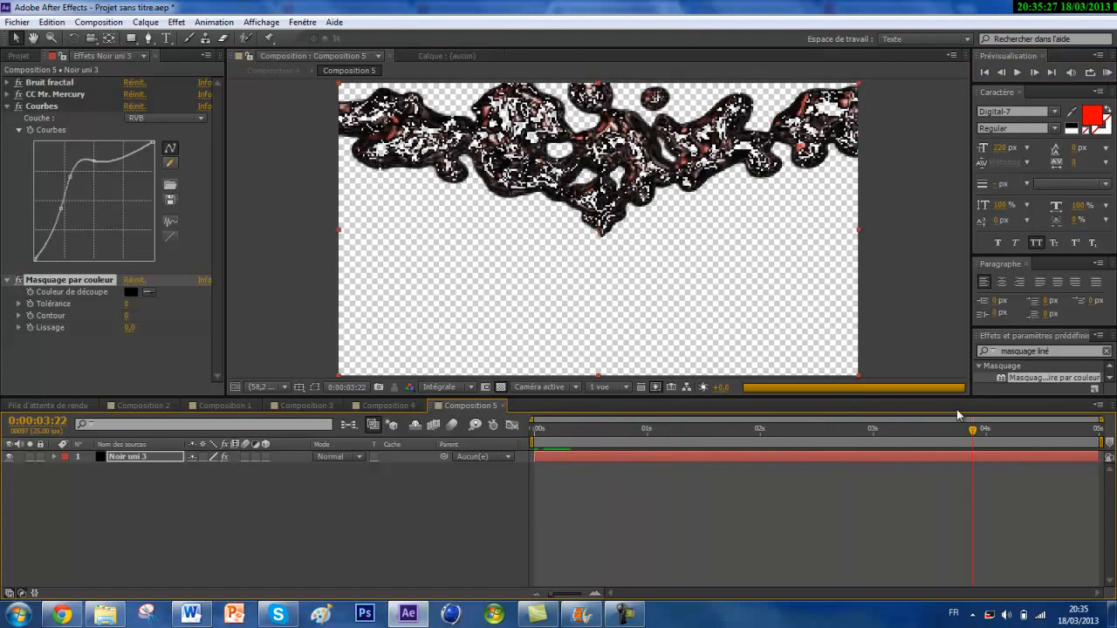
drag(973, 430, 495, 474)
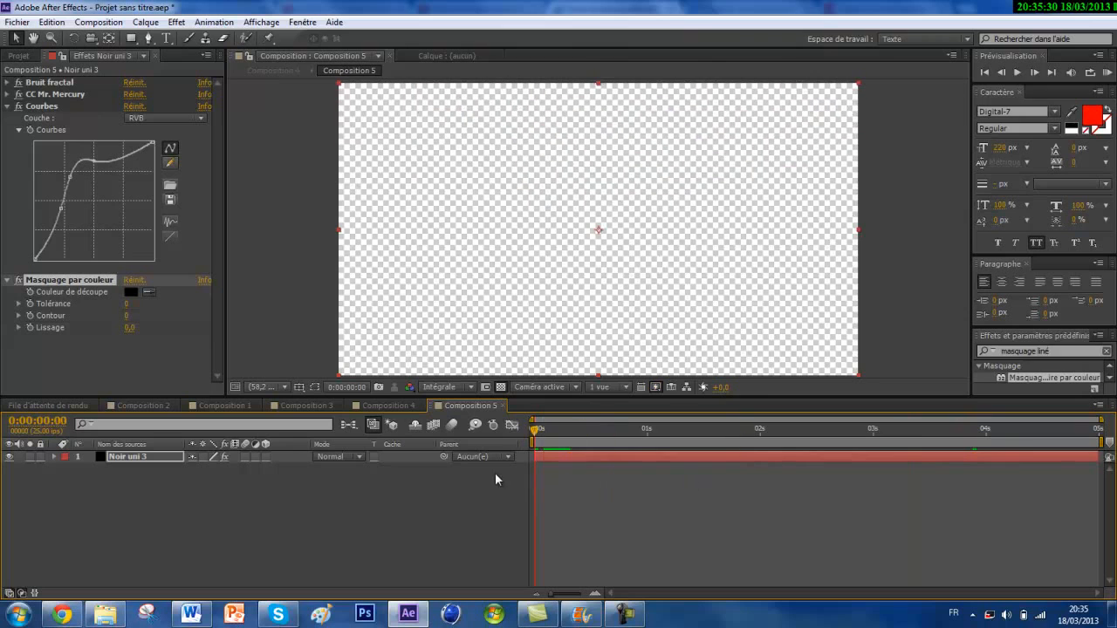
Step: Add the lower Eau_bleue_mer.jpg project item to Composition 5 beneath the Noir uni 3 layer
click(18, 55)
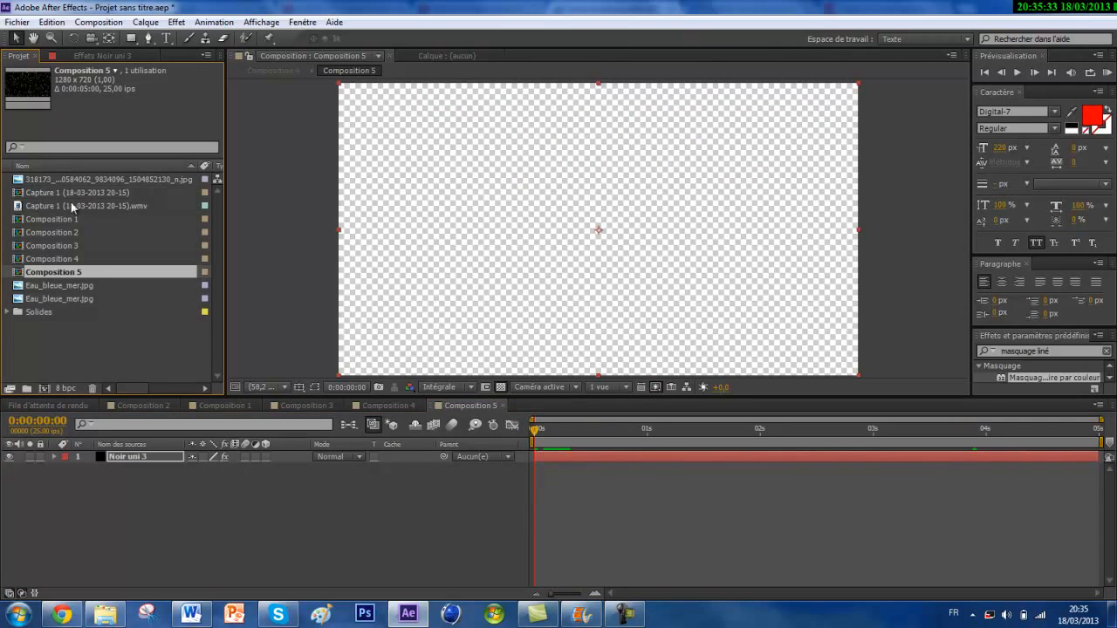
click(47, 371)
click(63, 300)
drag(62, 301, 131, 471)
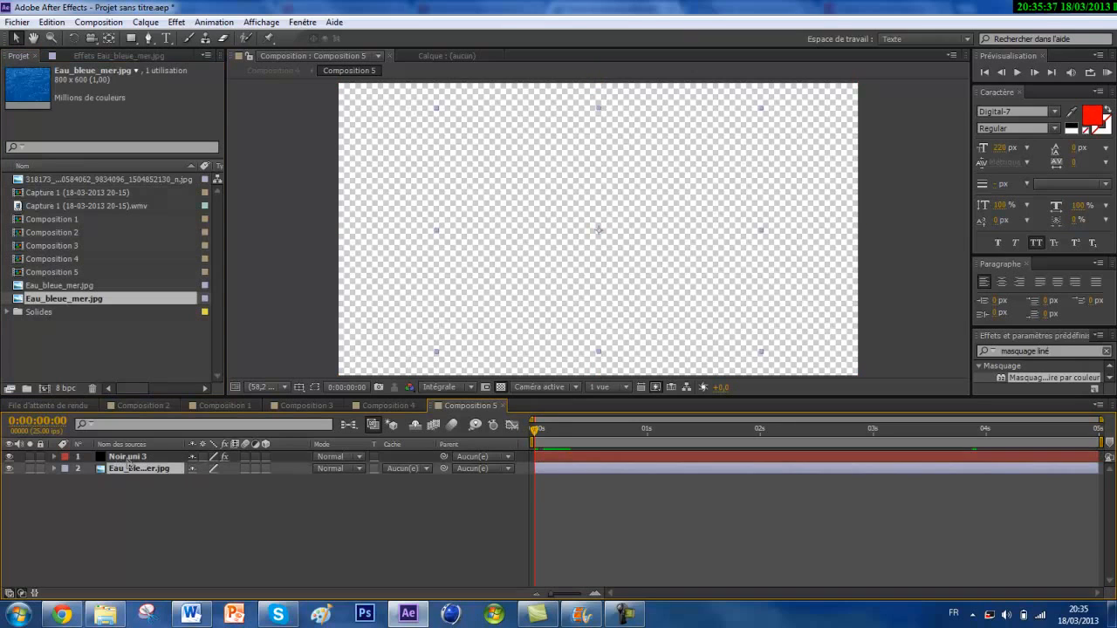
Step: Copy the Bruit fractal, CC Mr. Mercury and Courbes effects from Noir uni 3 onto the Eau_bleue_mer.jpg layer
click(136, 460)
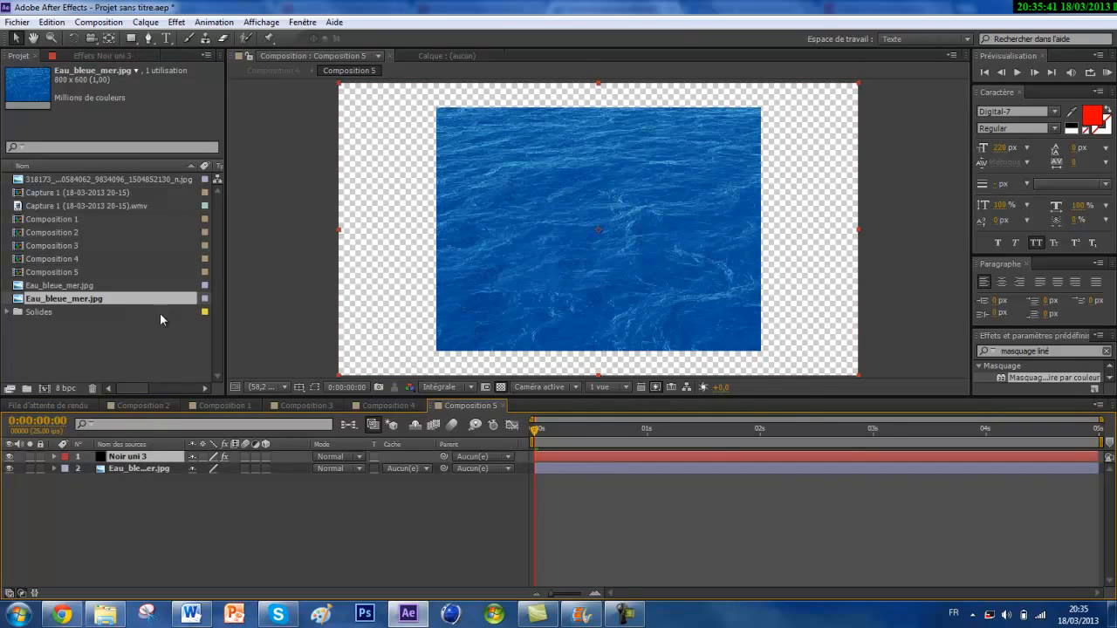
click(87, 56)
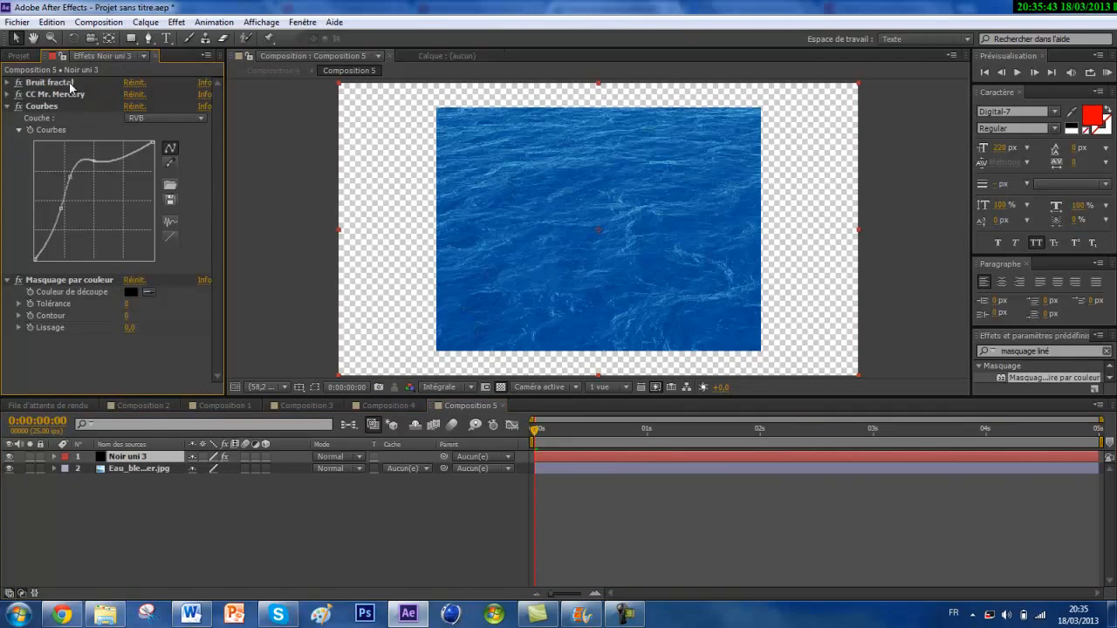
click(7, 107)
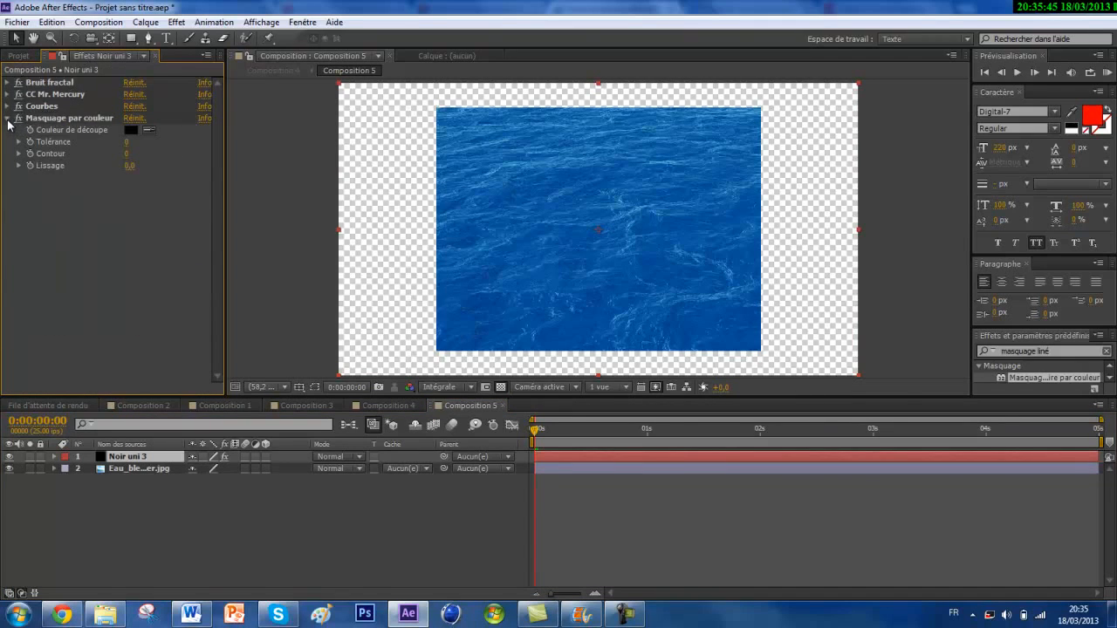
click(7, 119)
click(43, 107)
shift+click(48, 95)
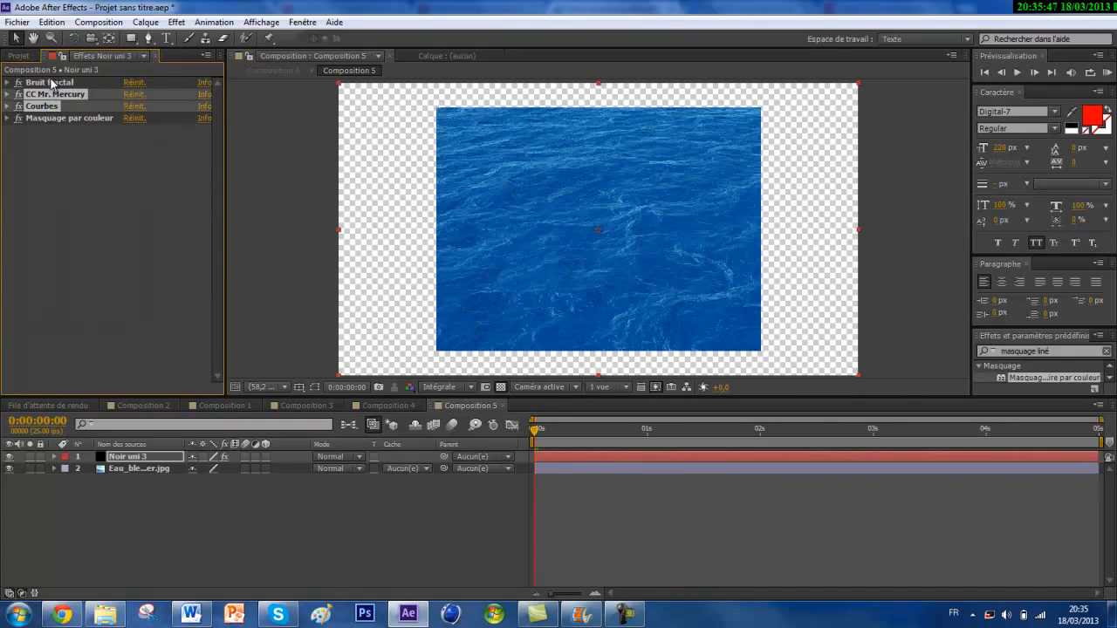
shift+click(51, 83)
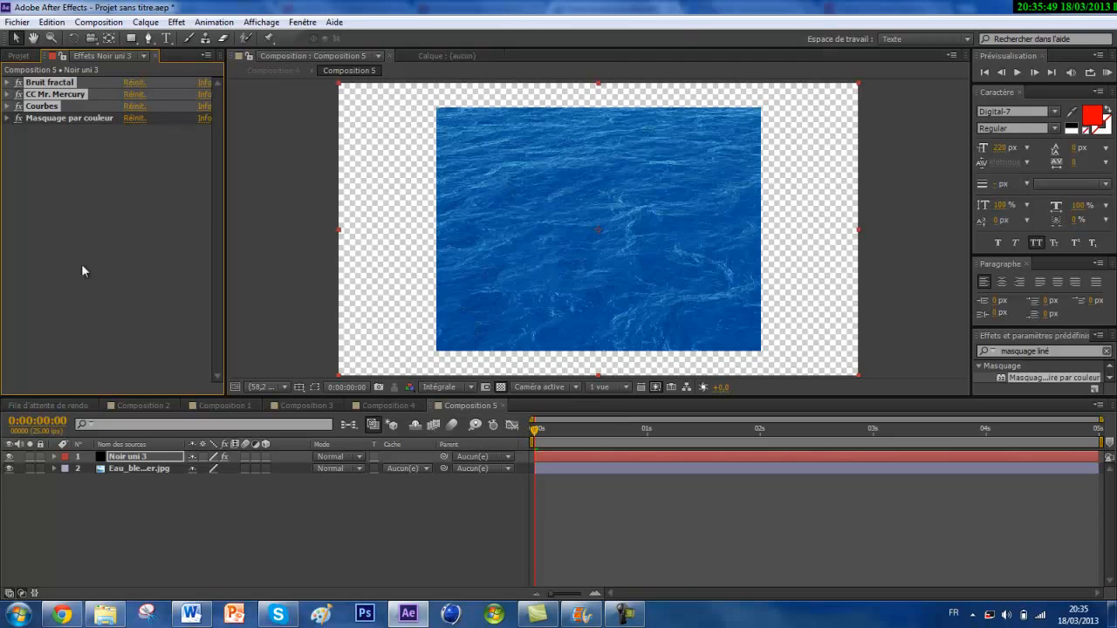
click(148, 467)
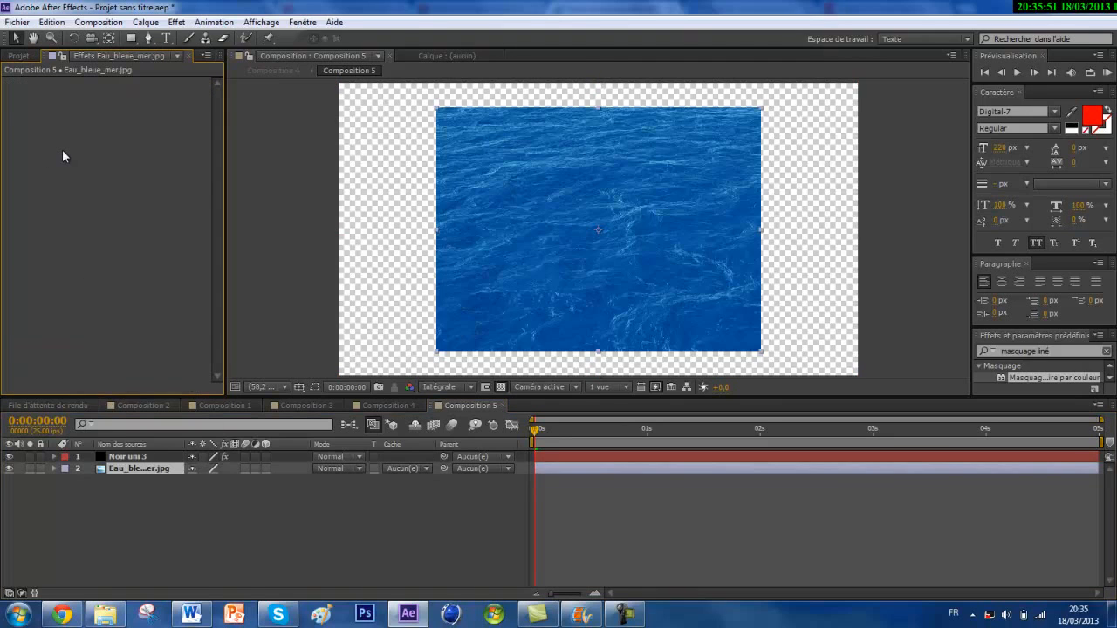
key(ctrl+v)
click(52, 21)
click(136, 514)
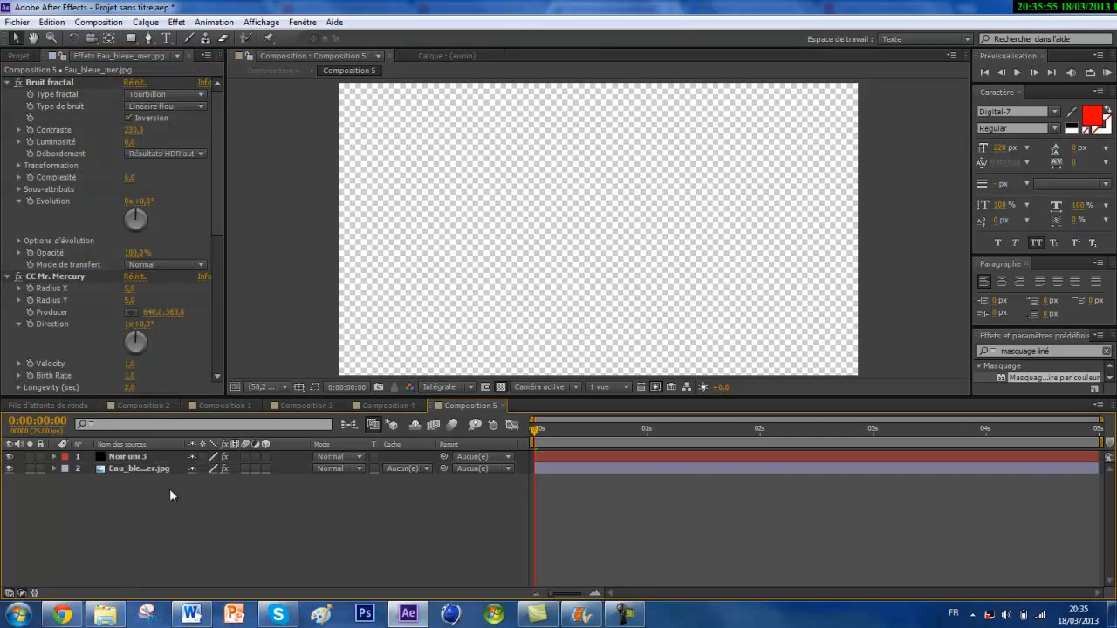
Step: Preview the Eau_bleue_mer.jpg and Noir uni 3 layers separately, hiding the other layer each time
click(9, 456)
click(1016, 73)
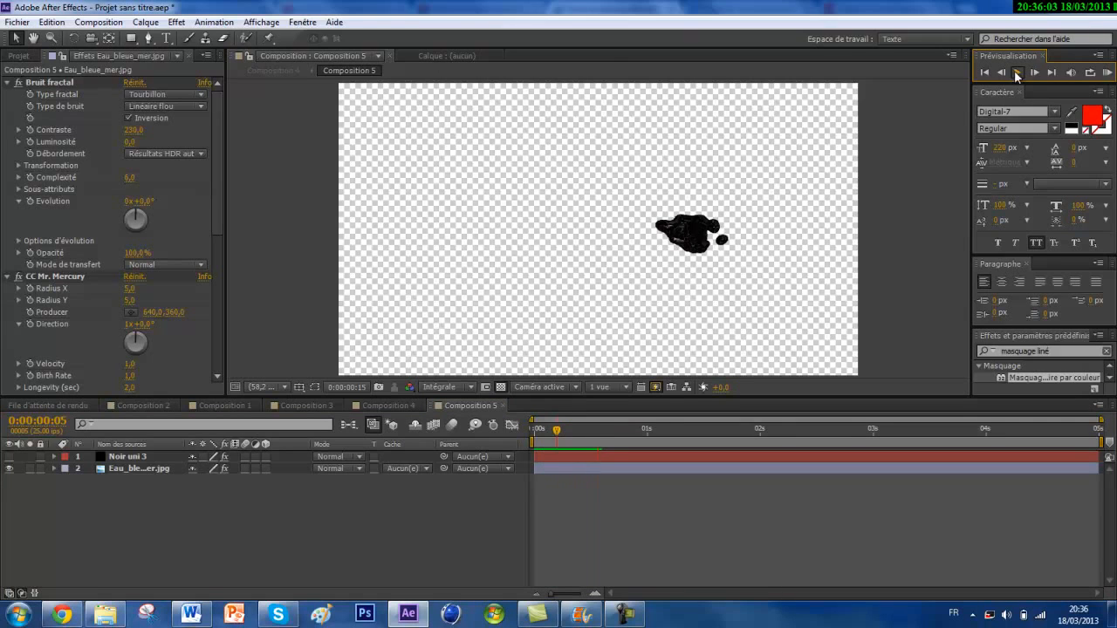
click(10, 457)
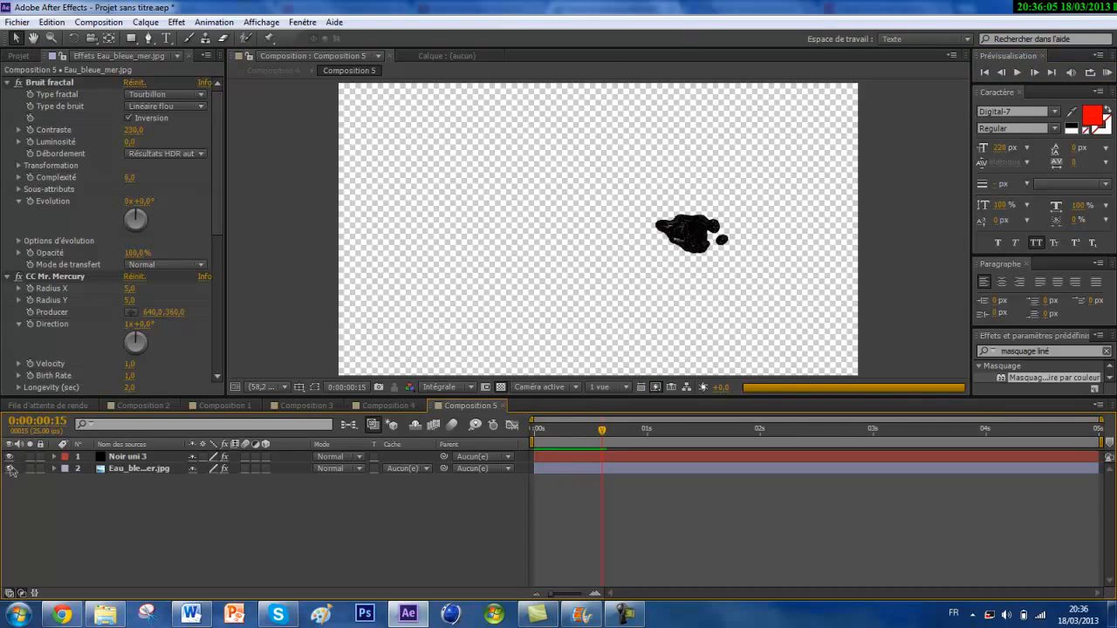
click(10, 469)
click(985, 74)
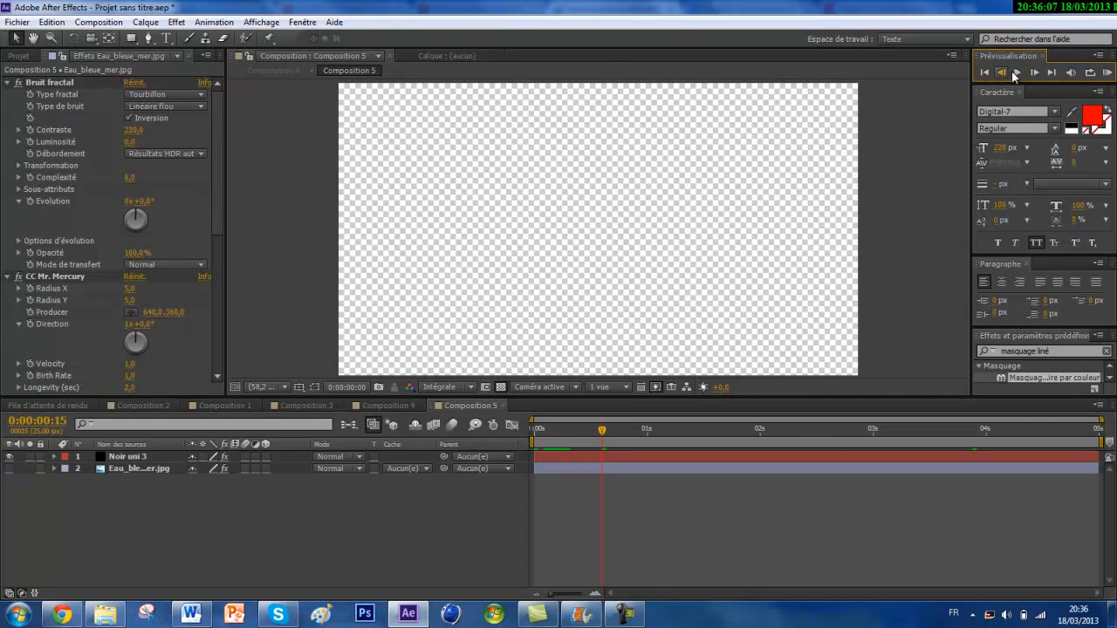
click(1017, 75)
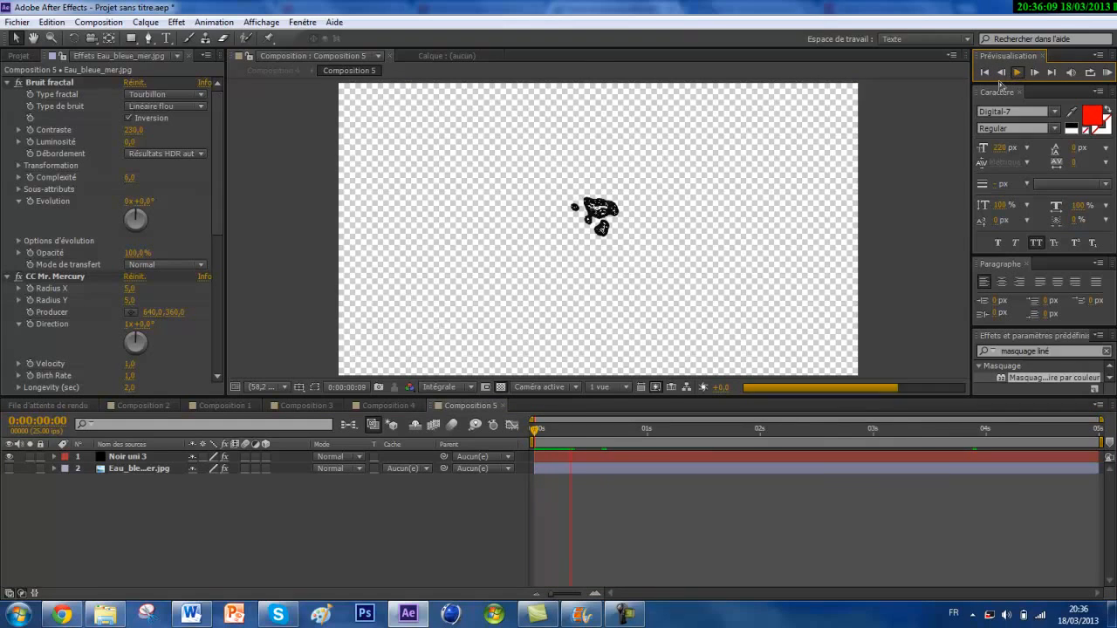
Step: Delete the Eau_bleue_mer.jpg layer from Composition 5 and switch to Composition 4
click(135, 468)
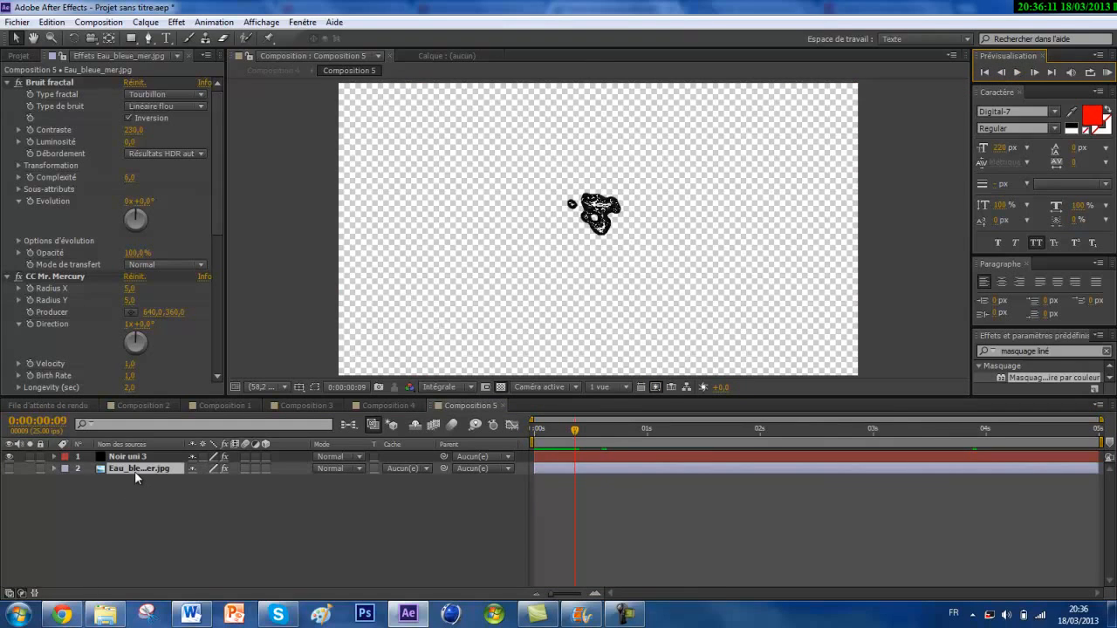
key(Delete)
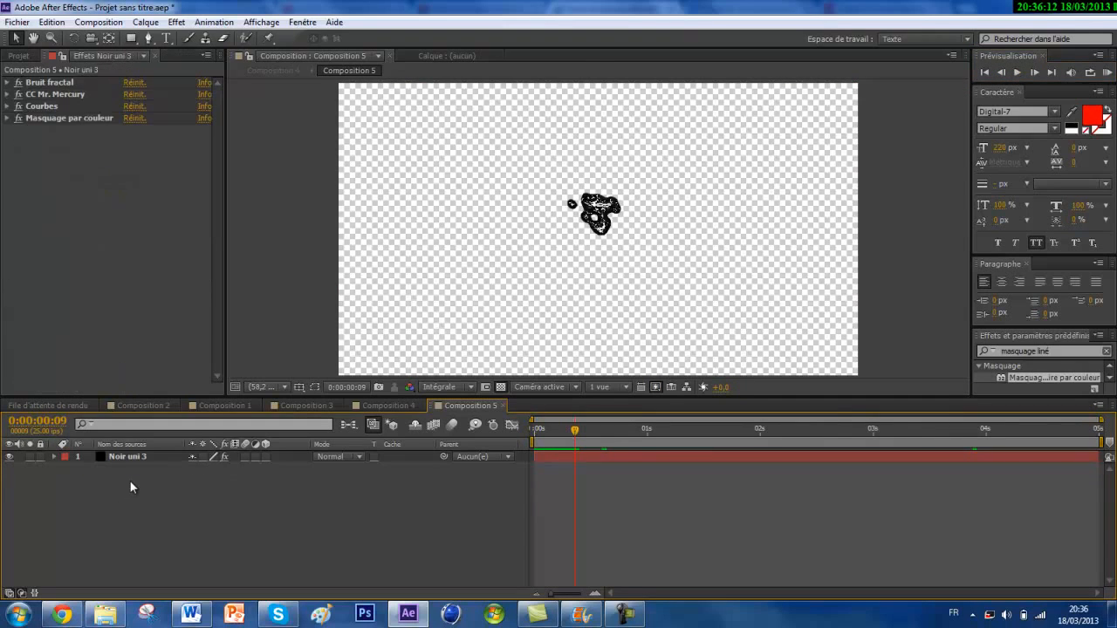
click(384, 405)
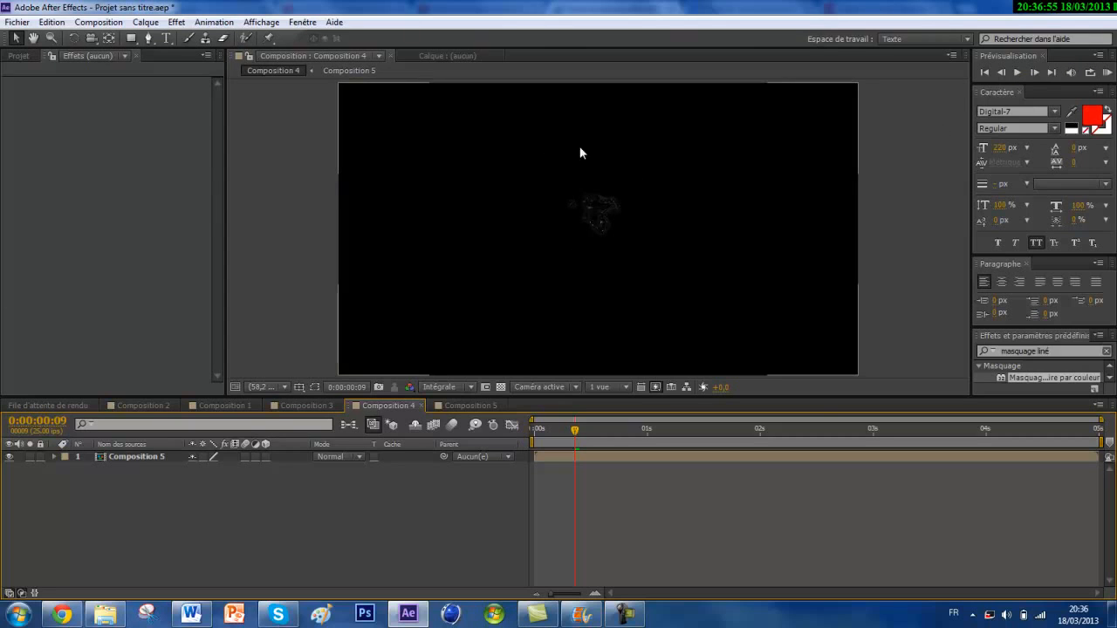
mouse_move(628, 620)
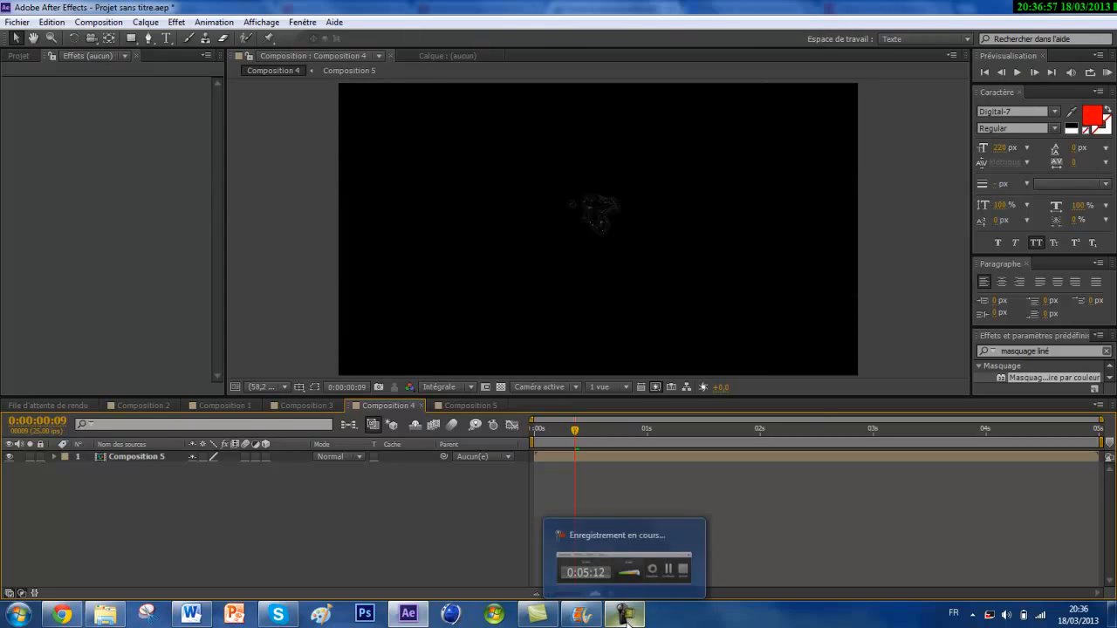
click(626, 616)
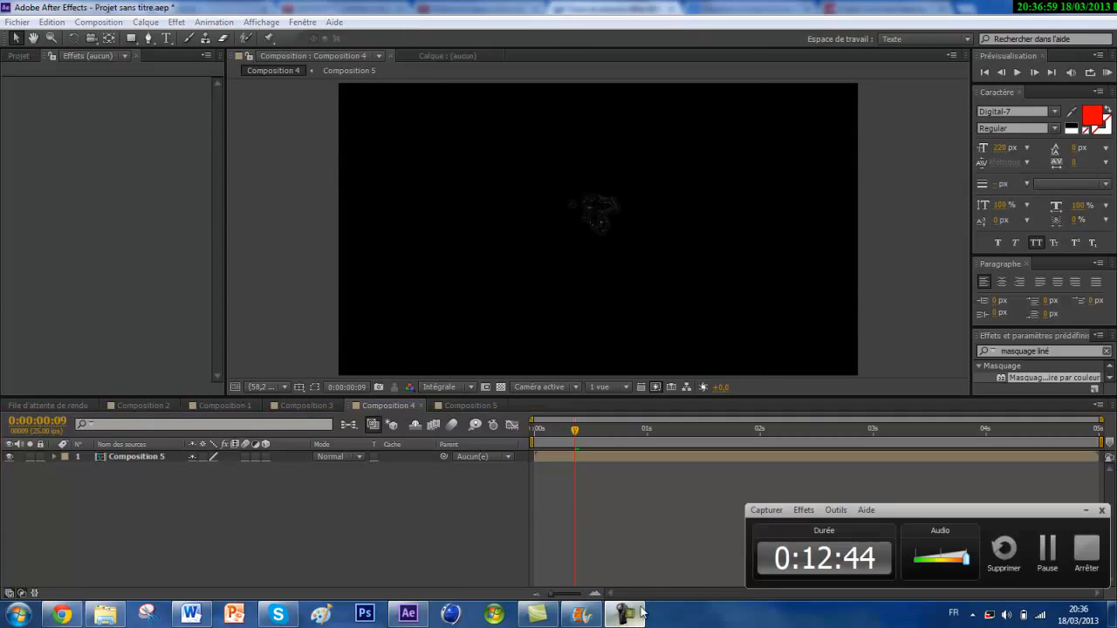